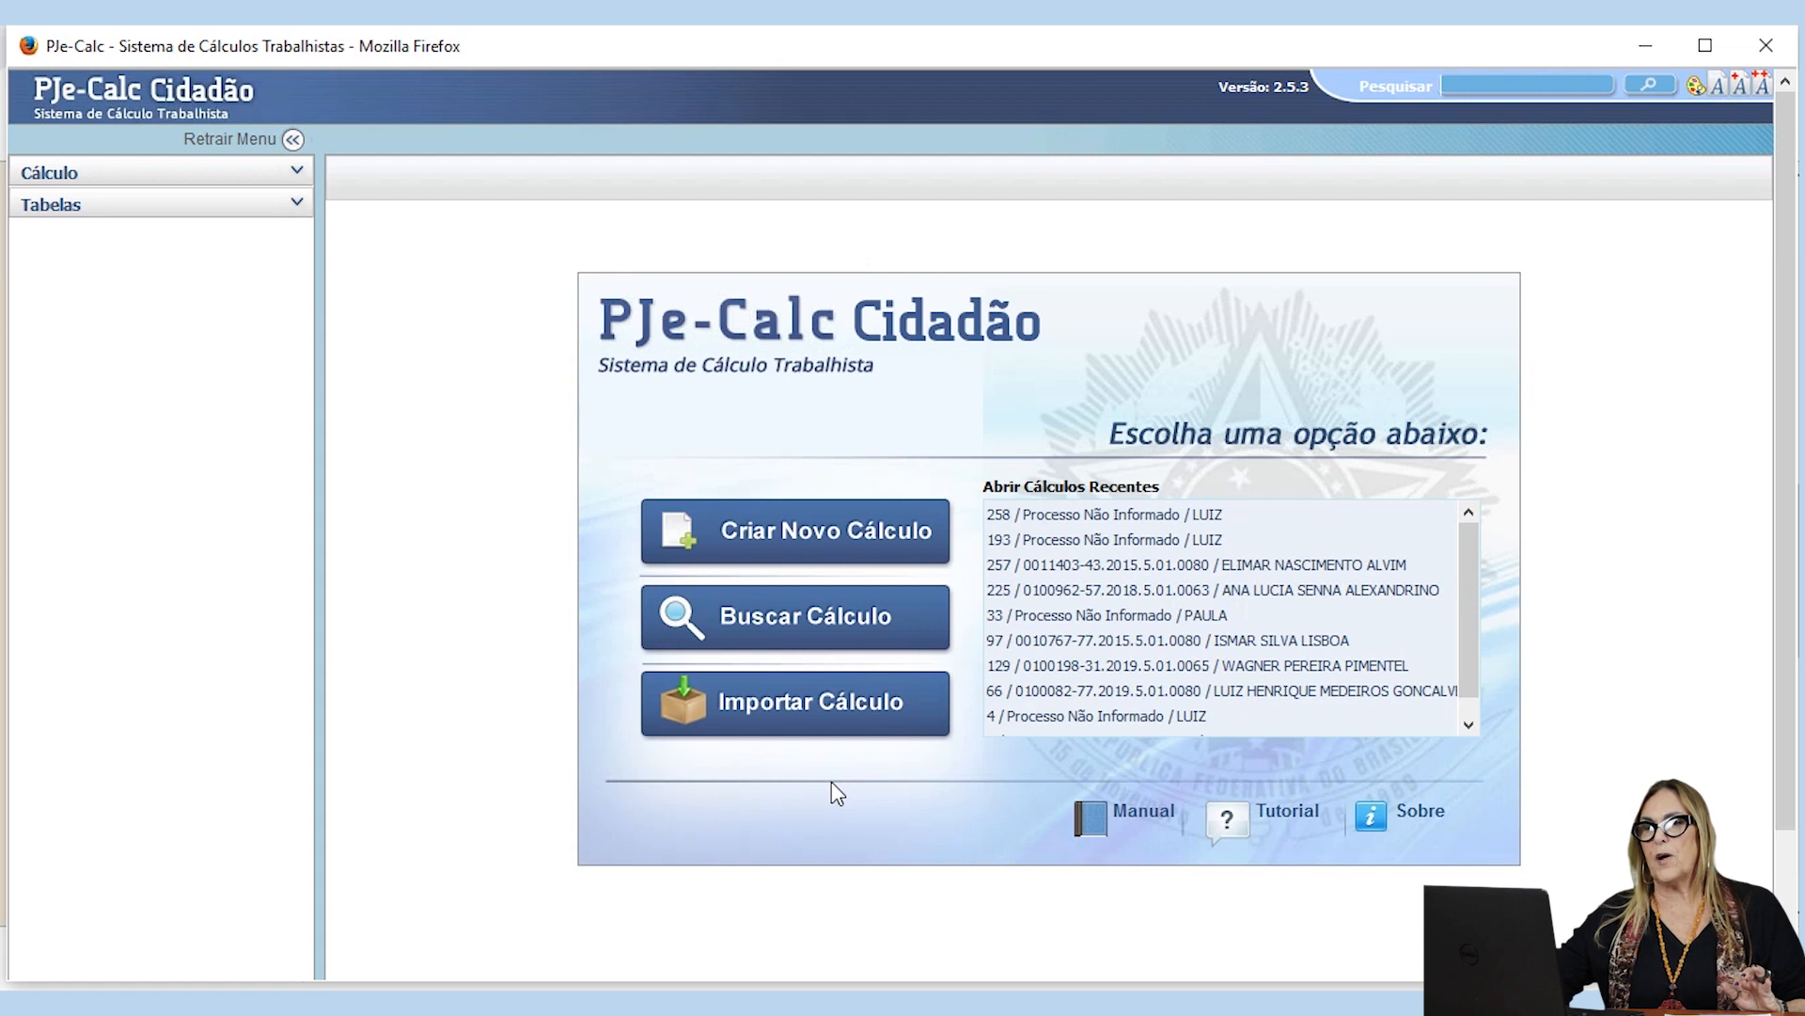
Step: Create a new calculation and bring up its process data form
{"action": "left_click", "coordinate": [297, 185]}
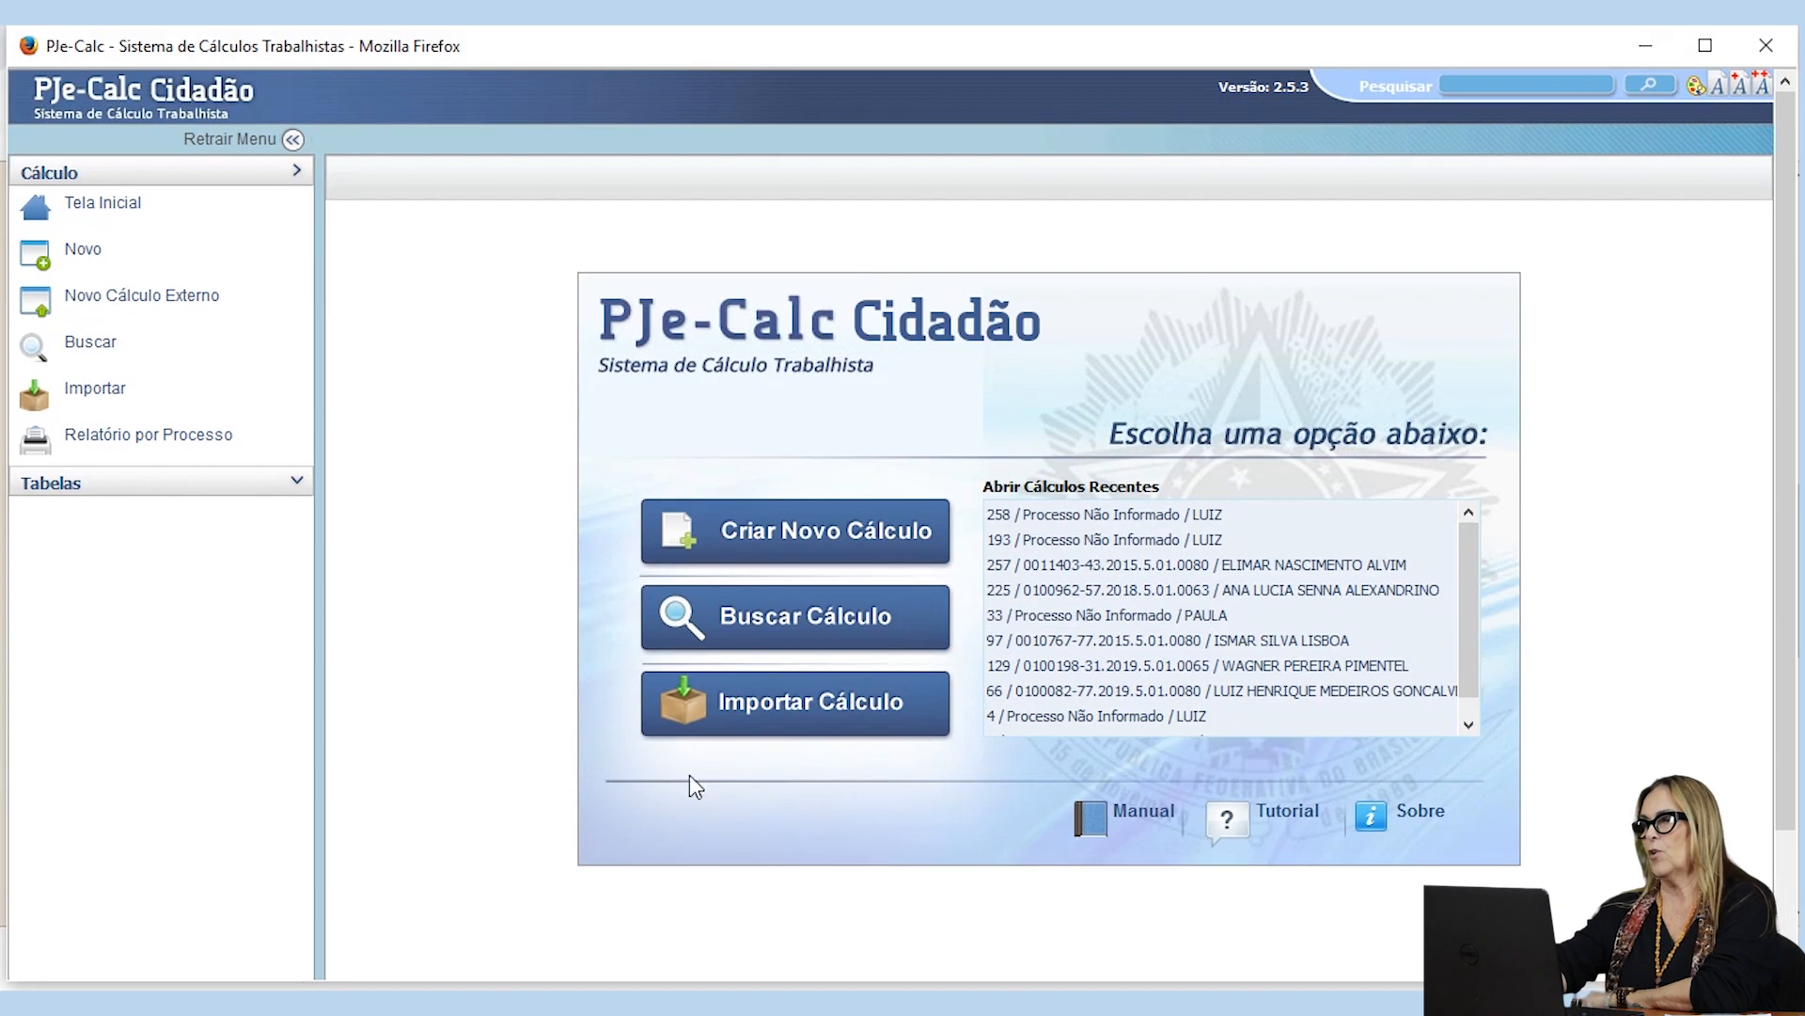
{"action": "left_click", "coordinate": [773, 542]}
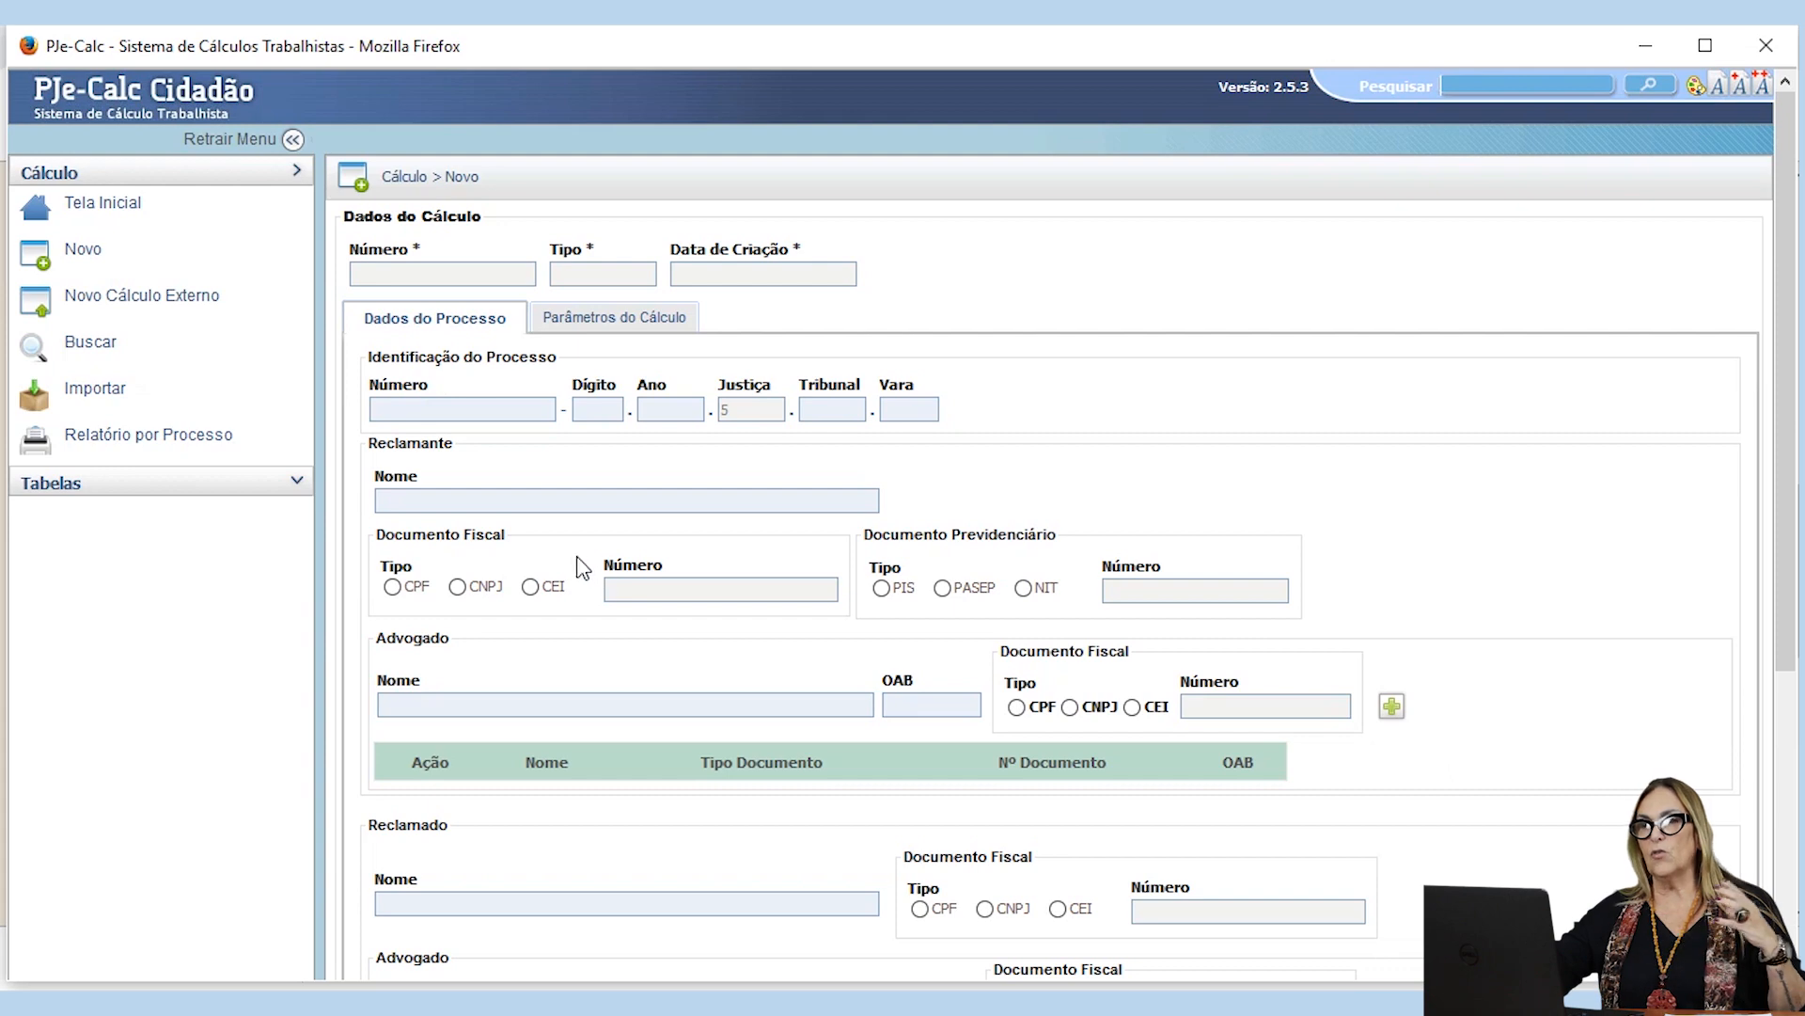
{"action": "scroll", "coordinate": [503, 531], "scroll_direction": "down", "scroll_amount": 3}
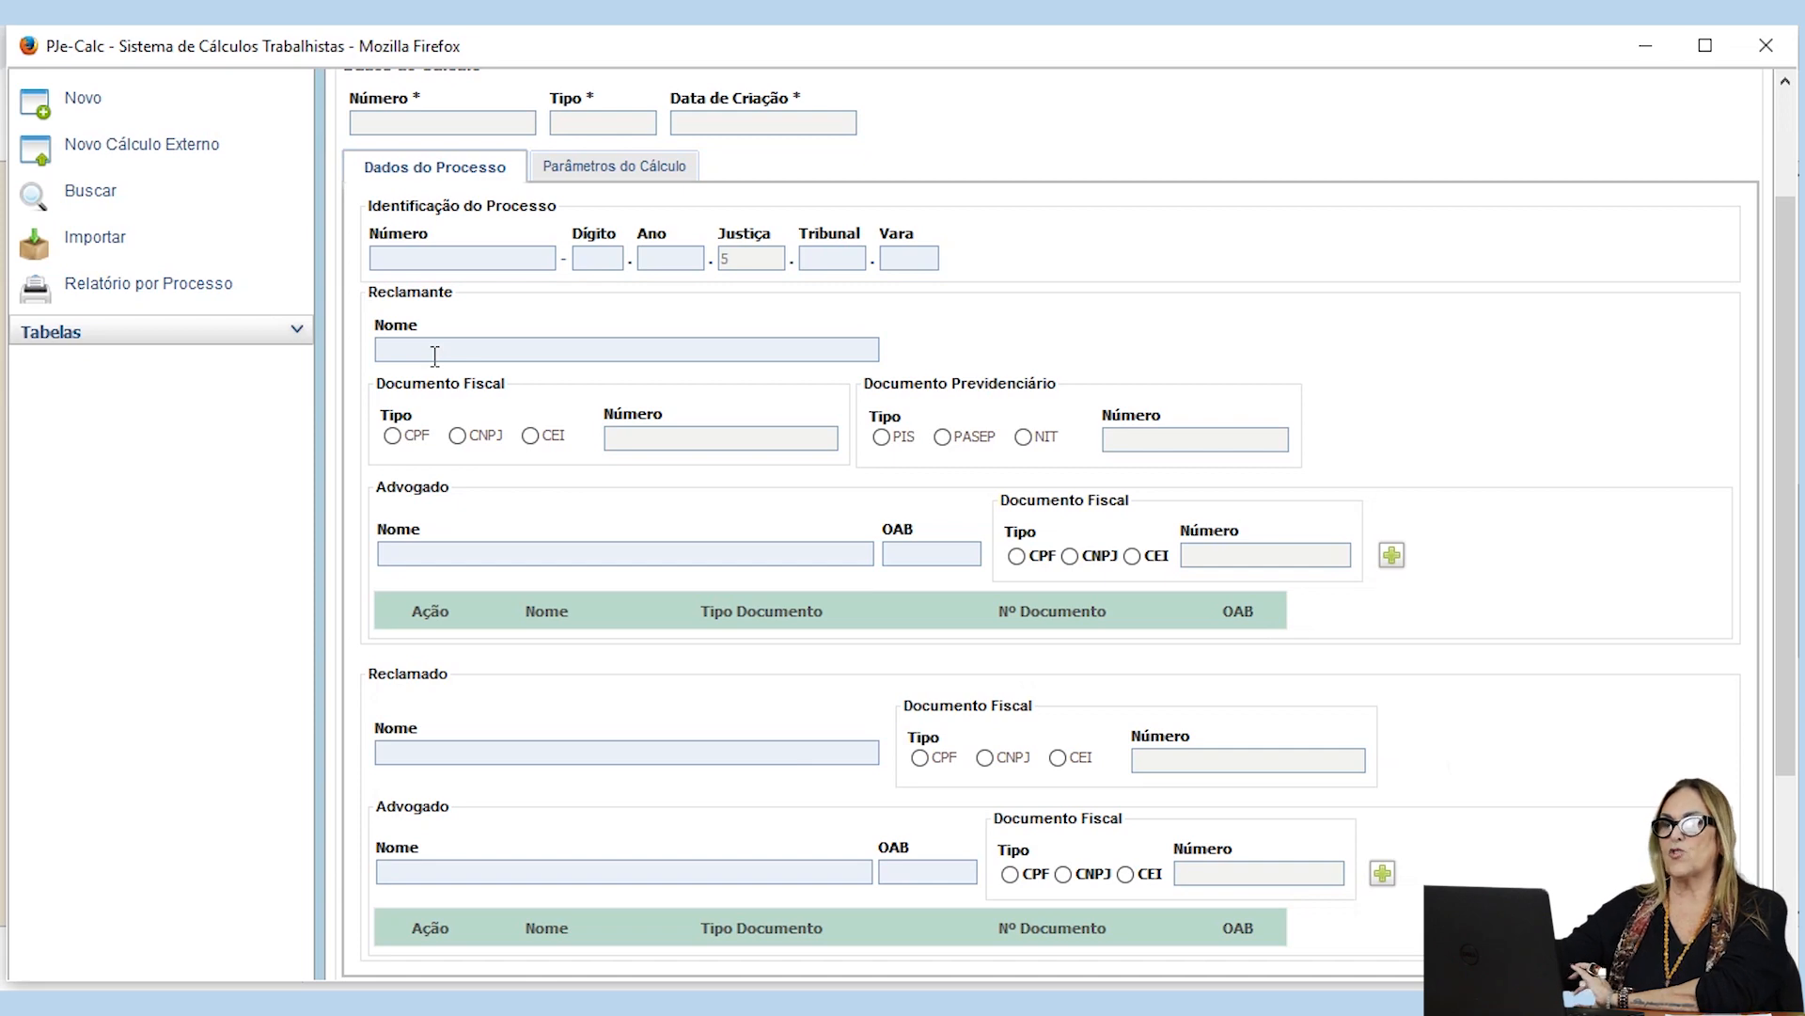
{"action": "scroll", "coordinate": [435, 355], "scroll_direction": "up", "scroll_amount": 3}
{"action": "scroll", "coordinate": [434, 355], "scroll_direction": "down", "scroll_amount": 3}
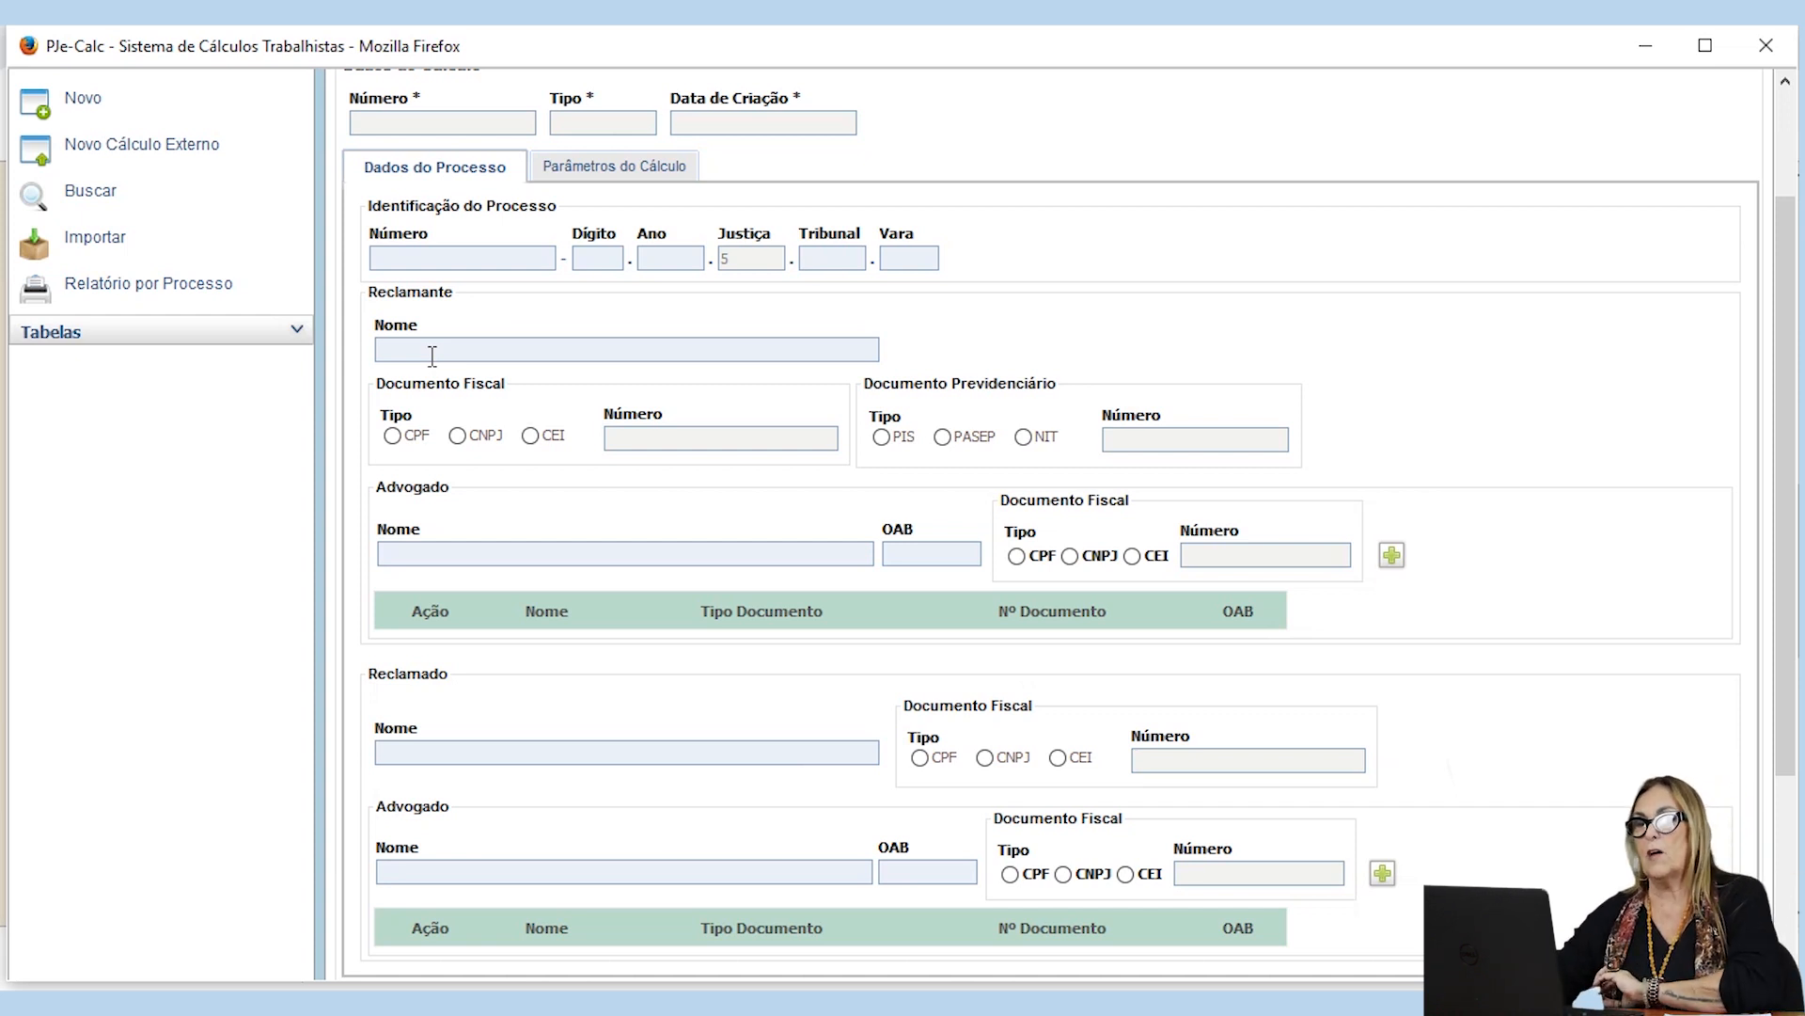
Step: Enter the claimant's name and set the respondent's name to RESTAURANTE in the process data
{"action": "left_click", "coordinate": [432, 353]}
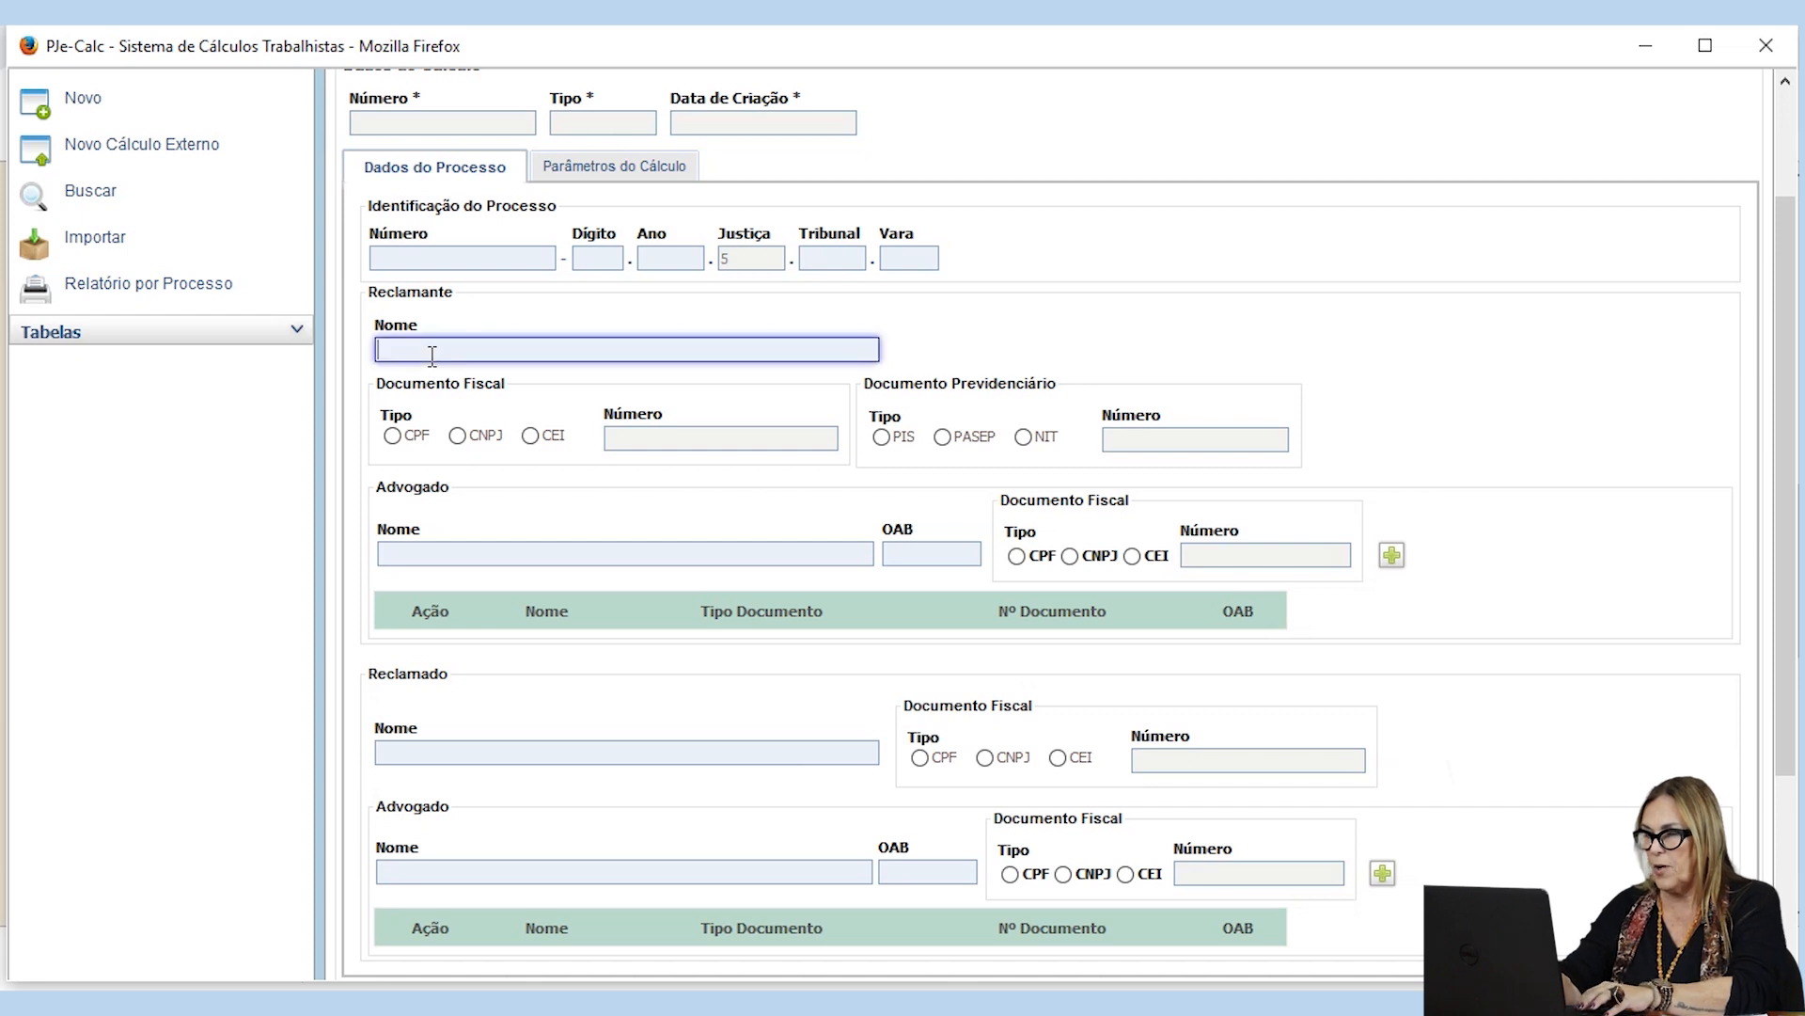
{"action": "type", "text": "LUIZ"}
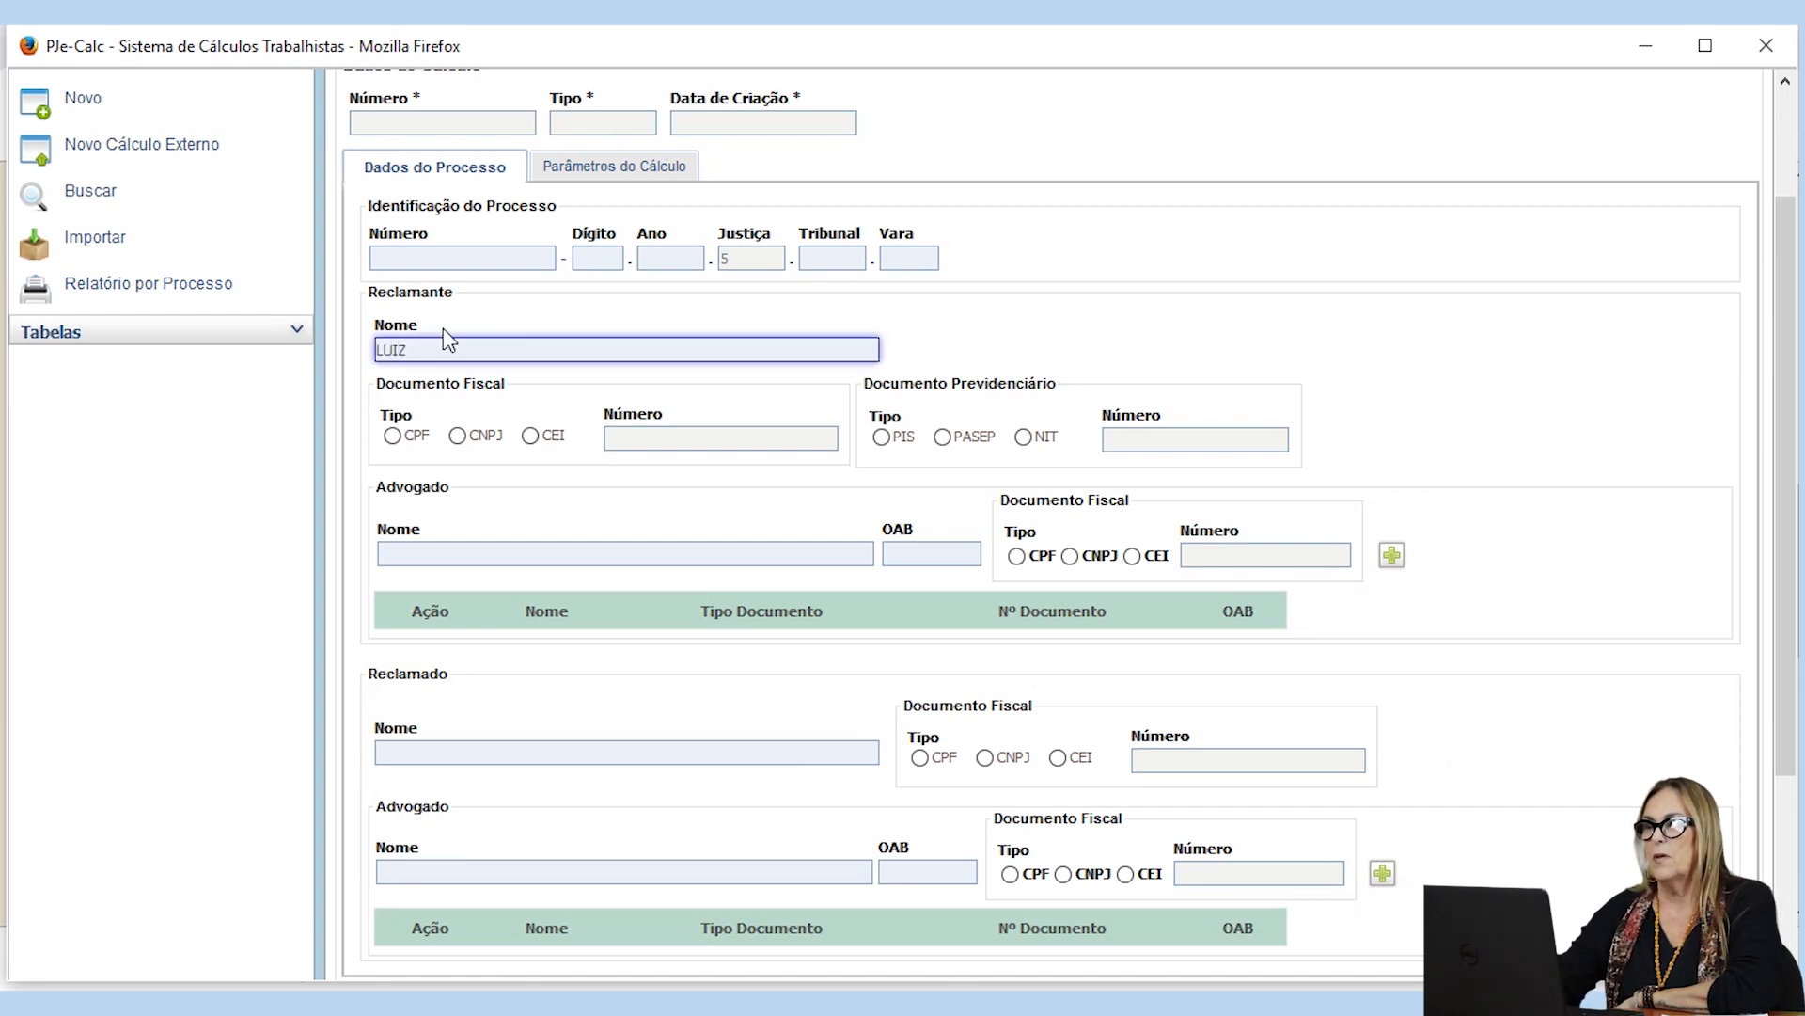
{"action": "scroll", "coordinate": [445, 340], "scroll_direction": "down", "scroll_amount": 5}
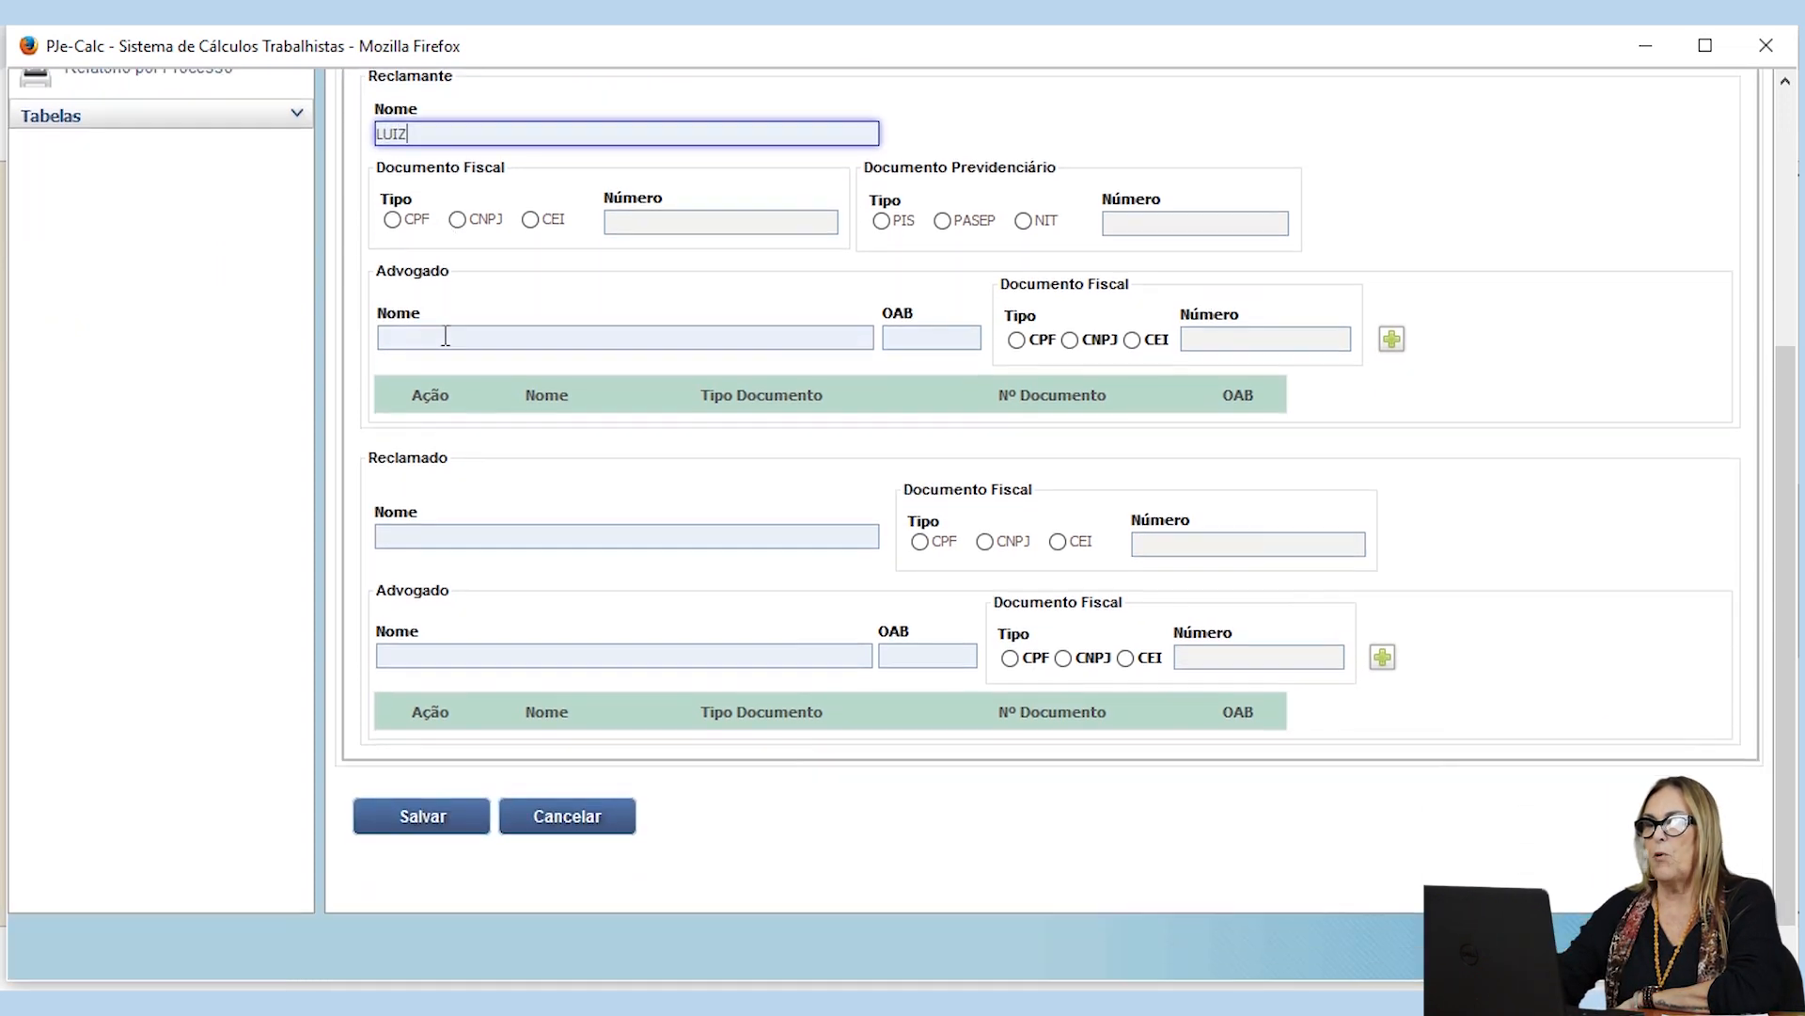
{"action": "left_click", "coordinate": [419, 494]}
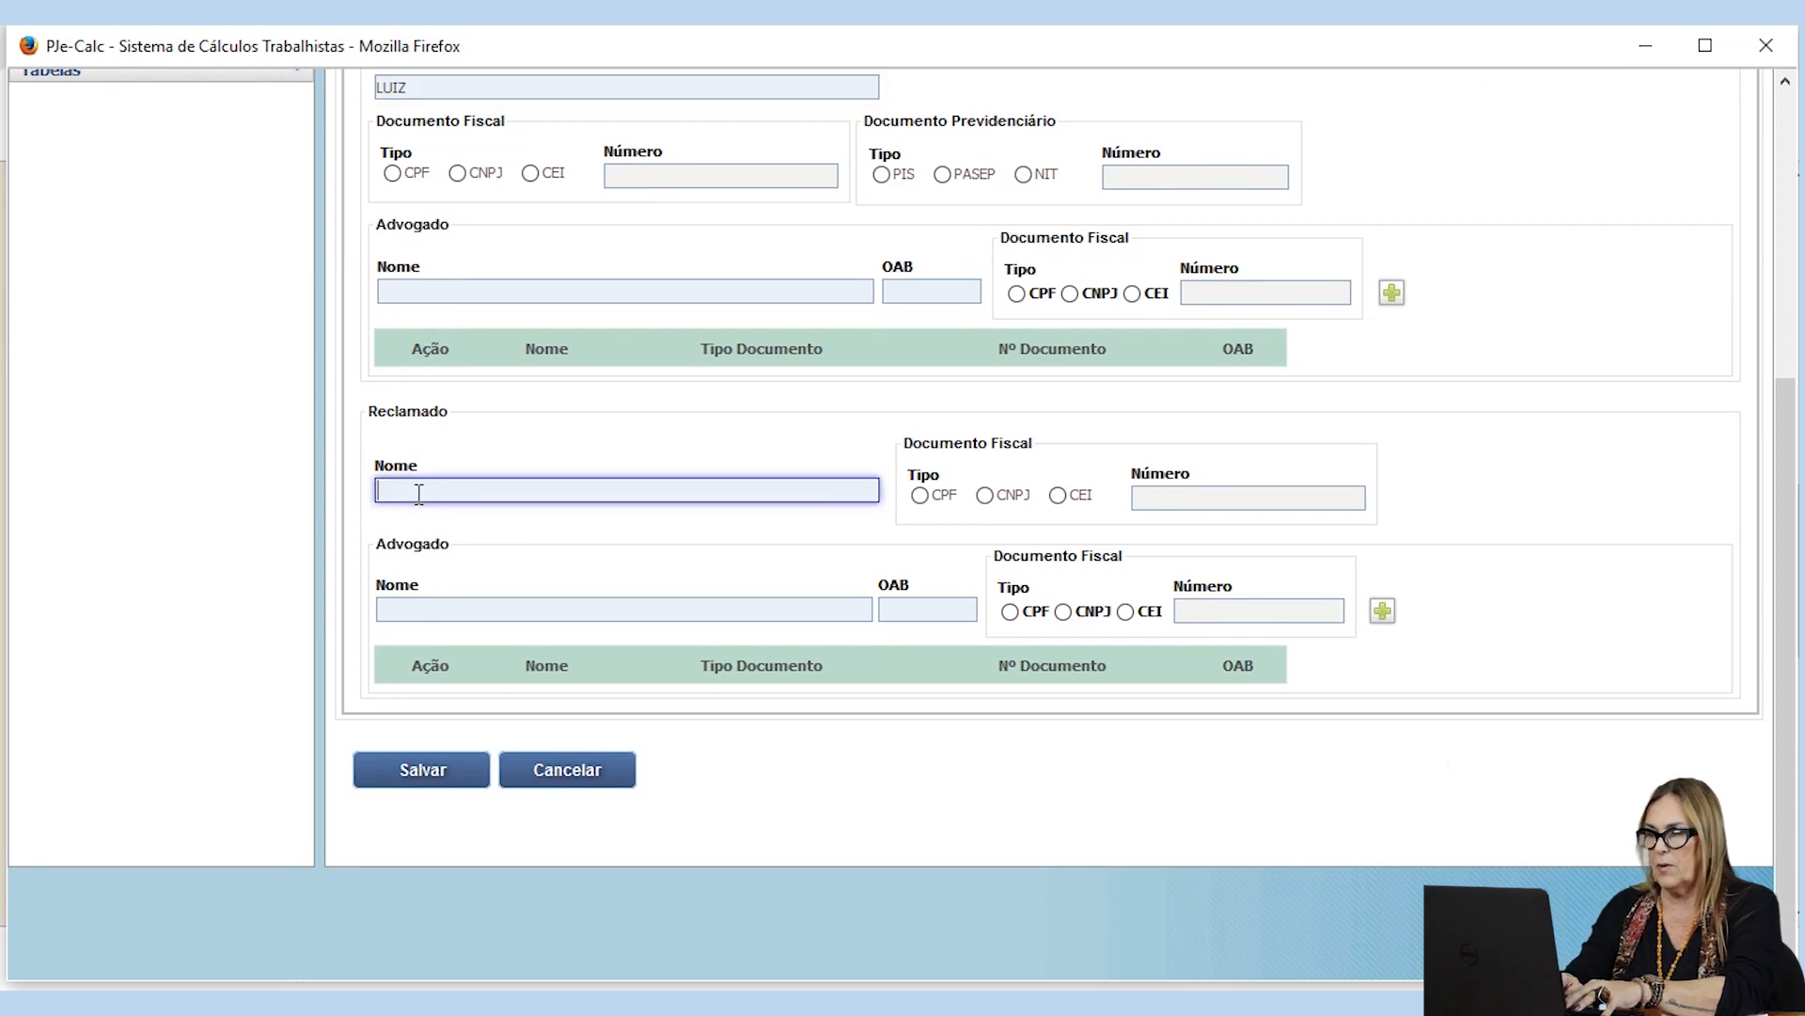
{"action": "type", "text": "RESTAURANTE"}
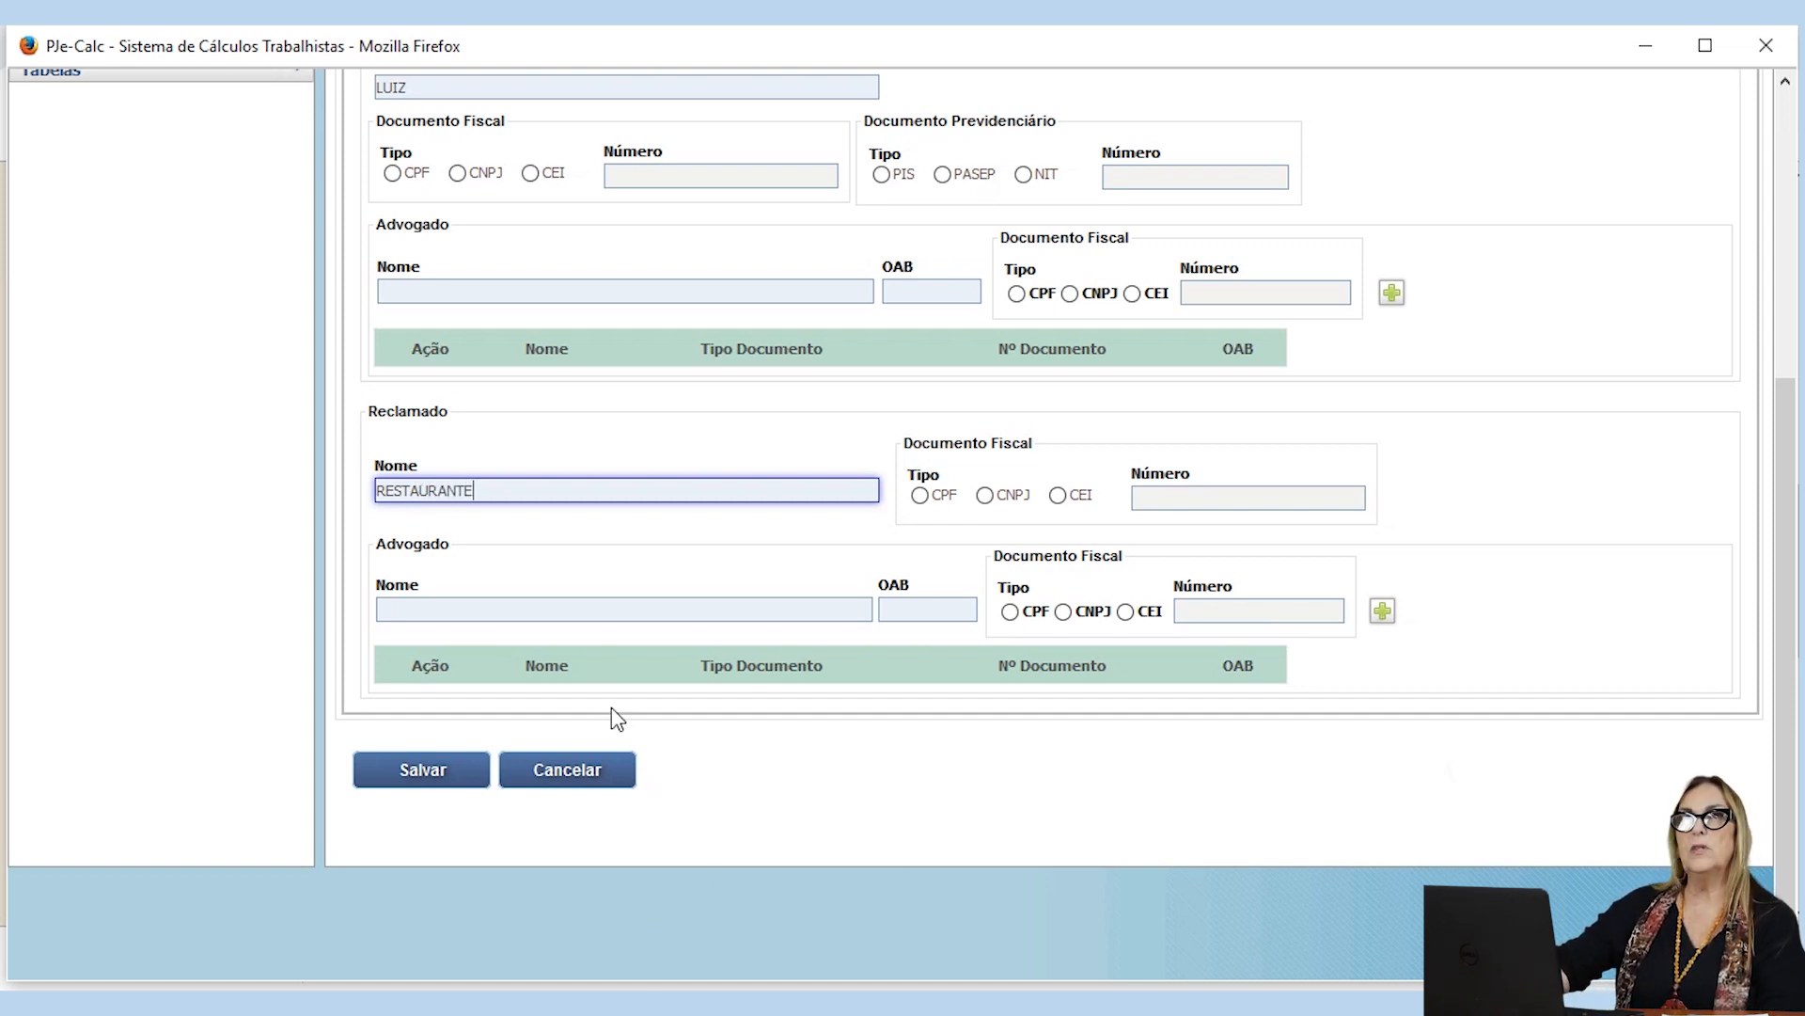
Step: Review the process identification, claimant, respondent and lawyer fields of the process data form
{"action": "scroll", "coordinate": [604, 621], "scroll_direction": "up", "scroll_amount": 3}
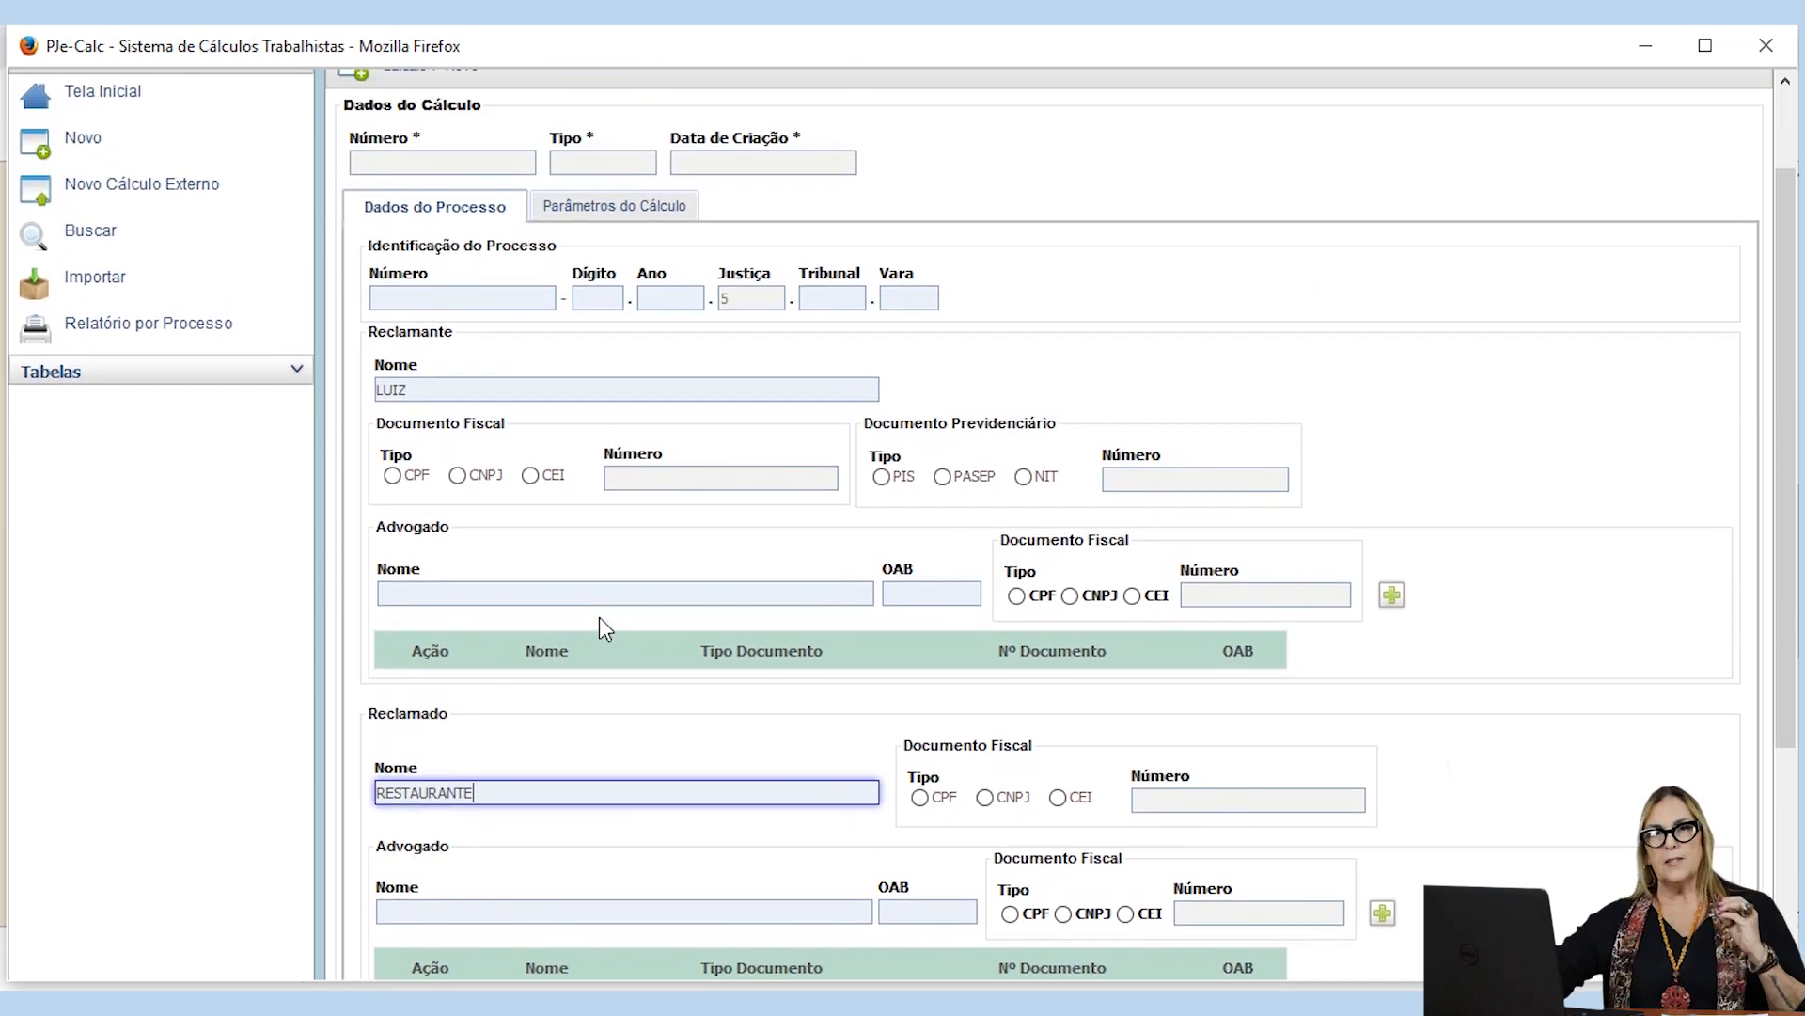
{"action": "scroll", "coordinate": [600, 617], "scroll_direction": "down", "scroll_amount": 2}
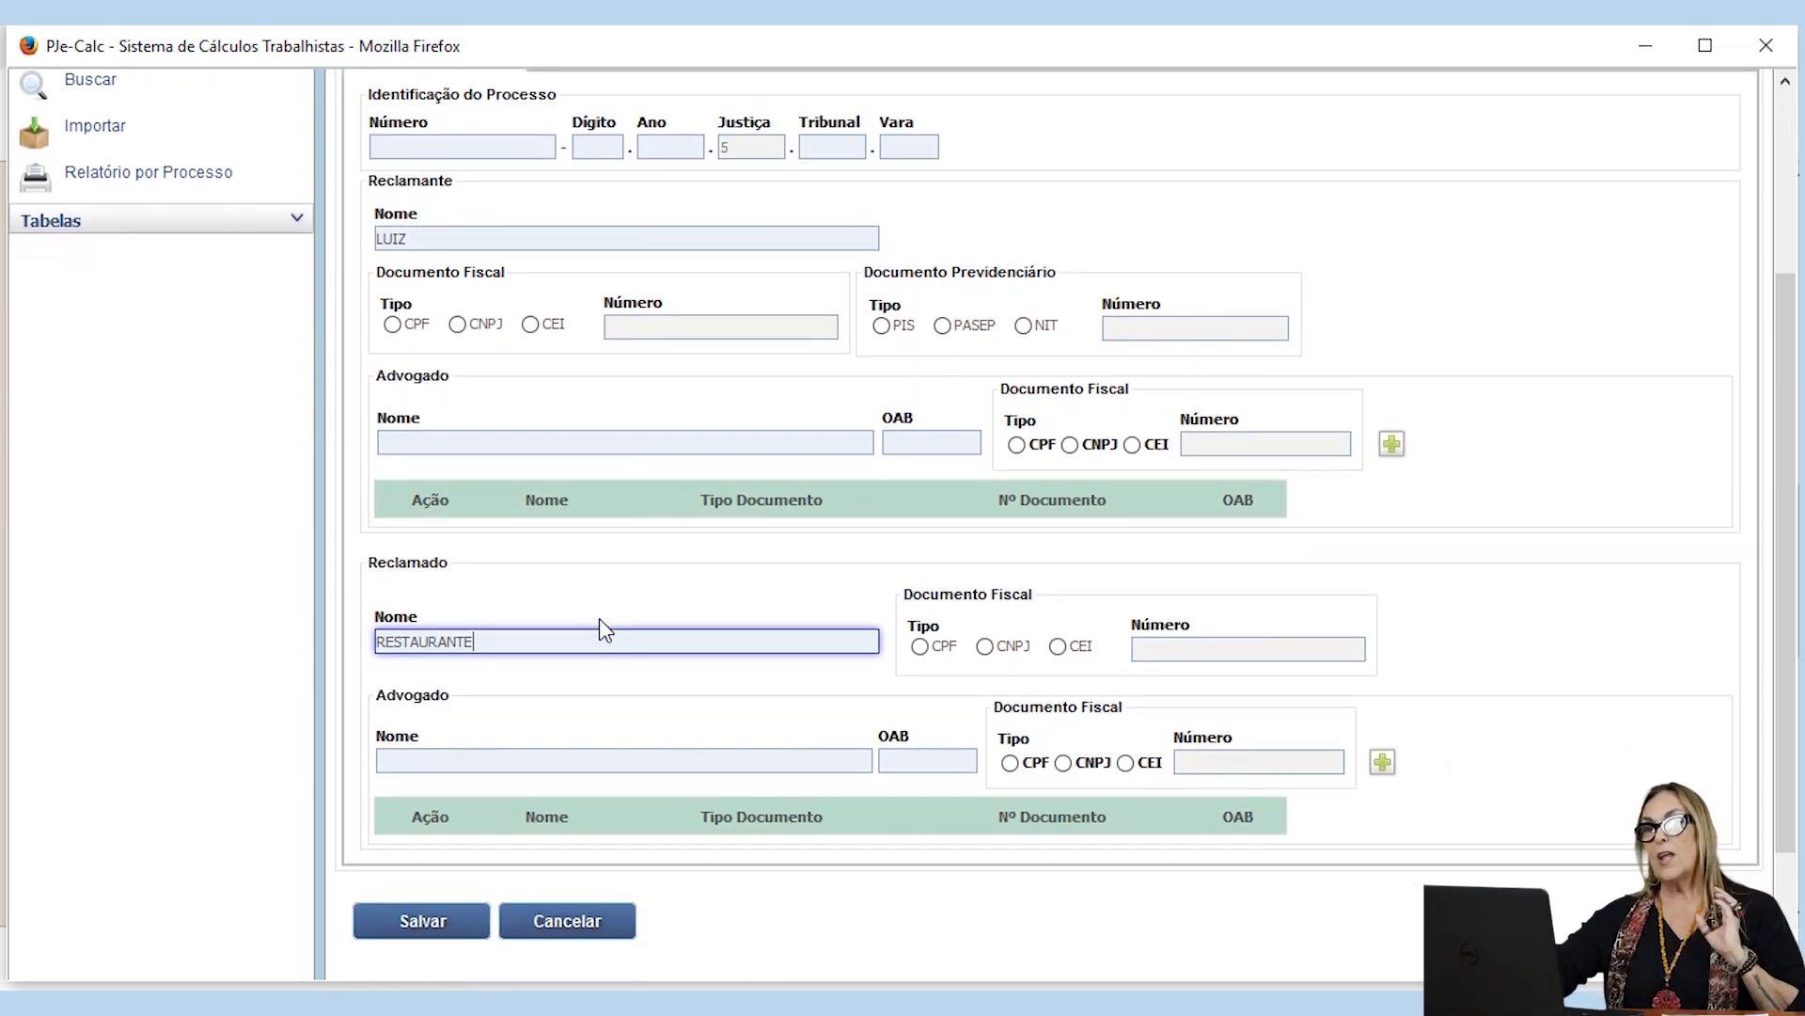
{"action": "scroll", "coordinate": [600, 621], "scroll_direction": "up", "scroll_amount": 2}
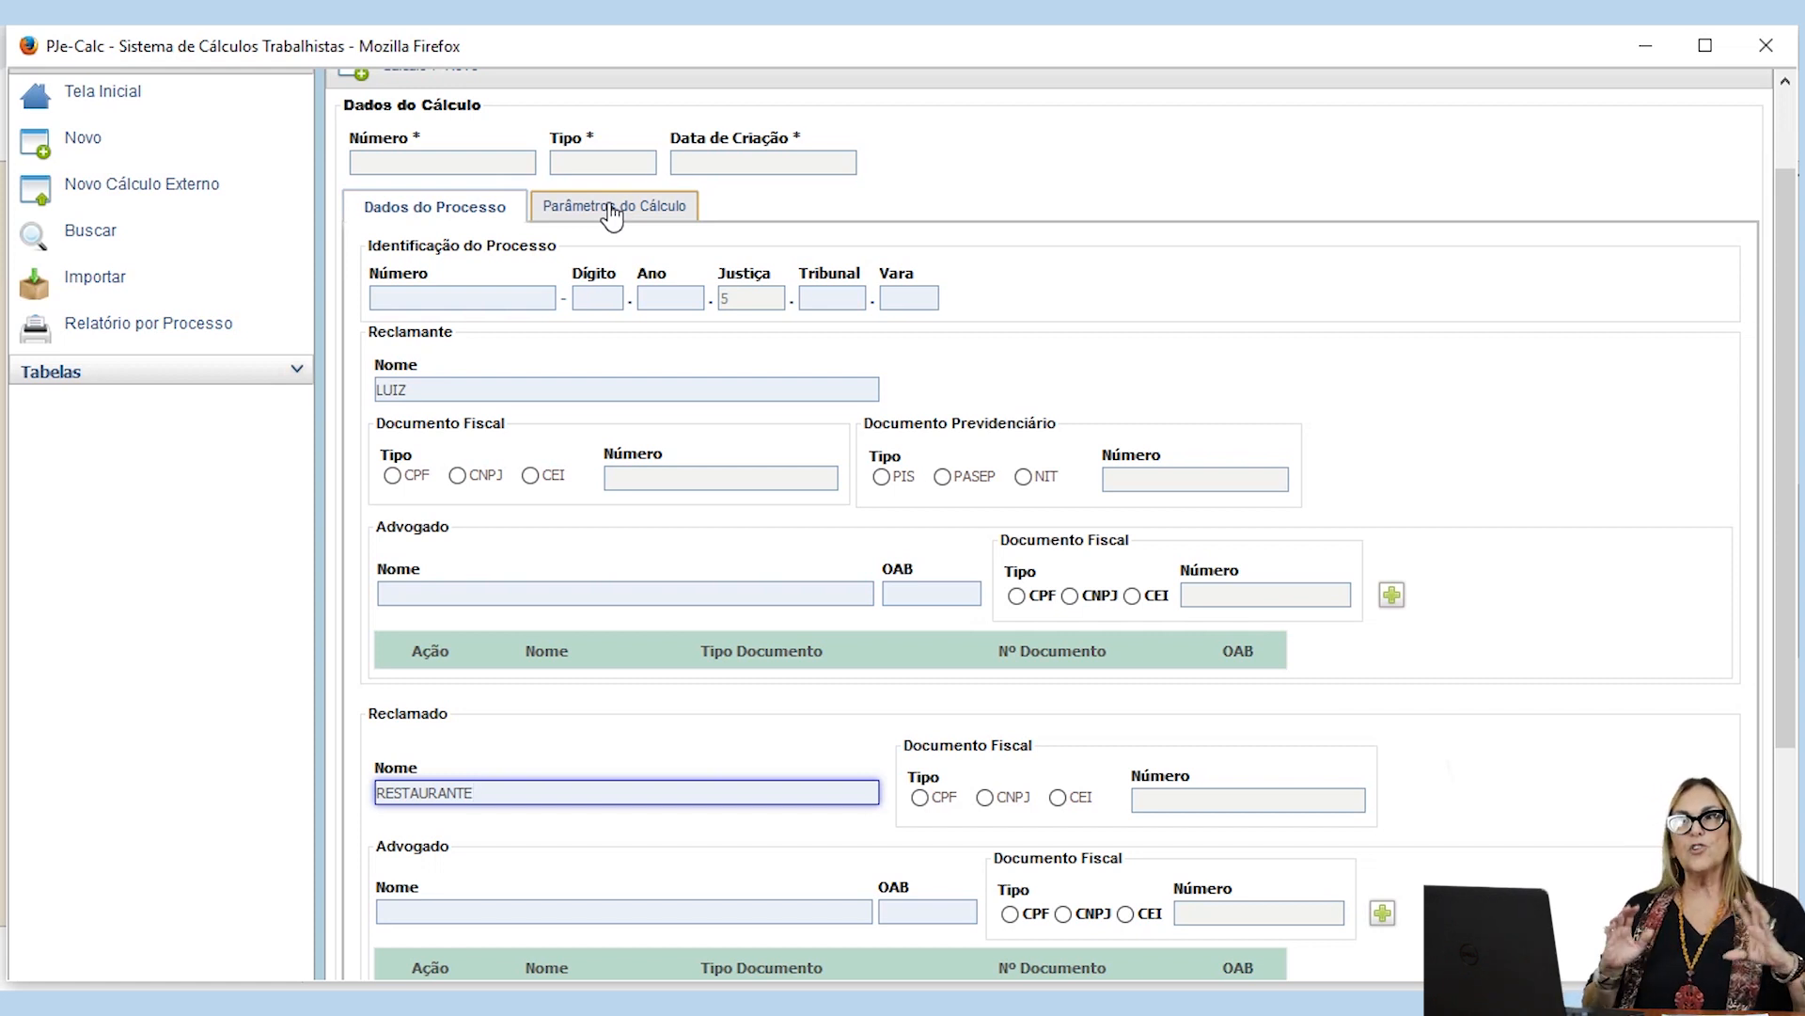
{"action": "scroll", "coordinate": [611, 214], "scroll_direction": "down", "scroll_amount": 3}
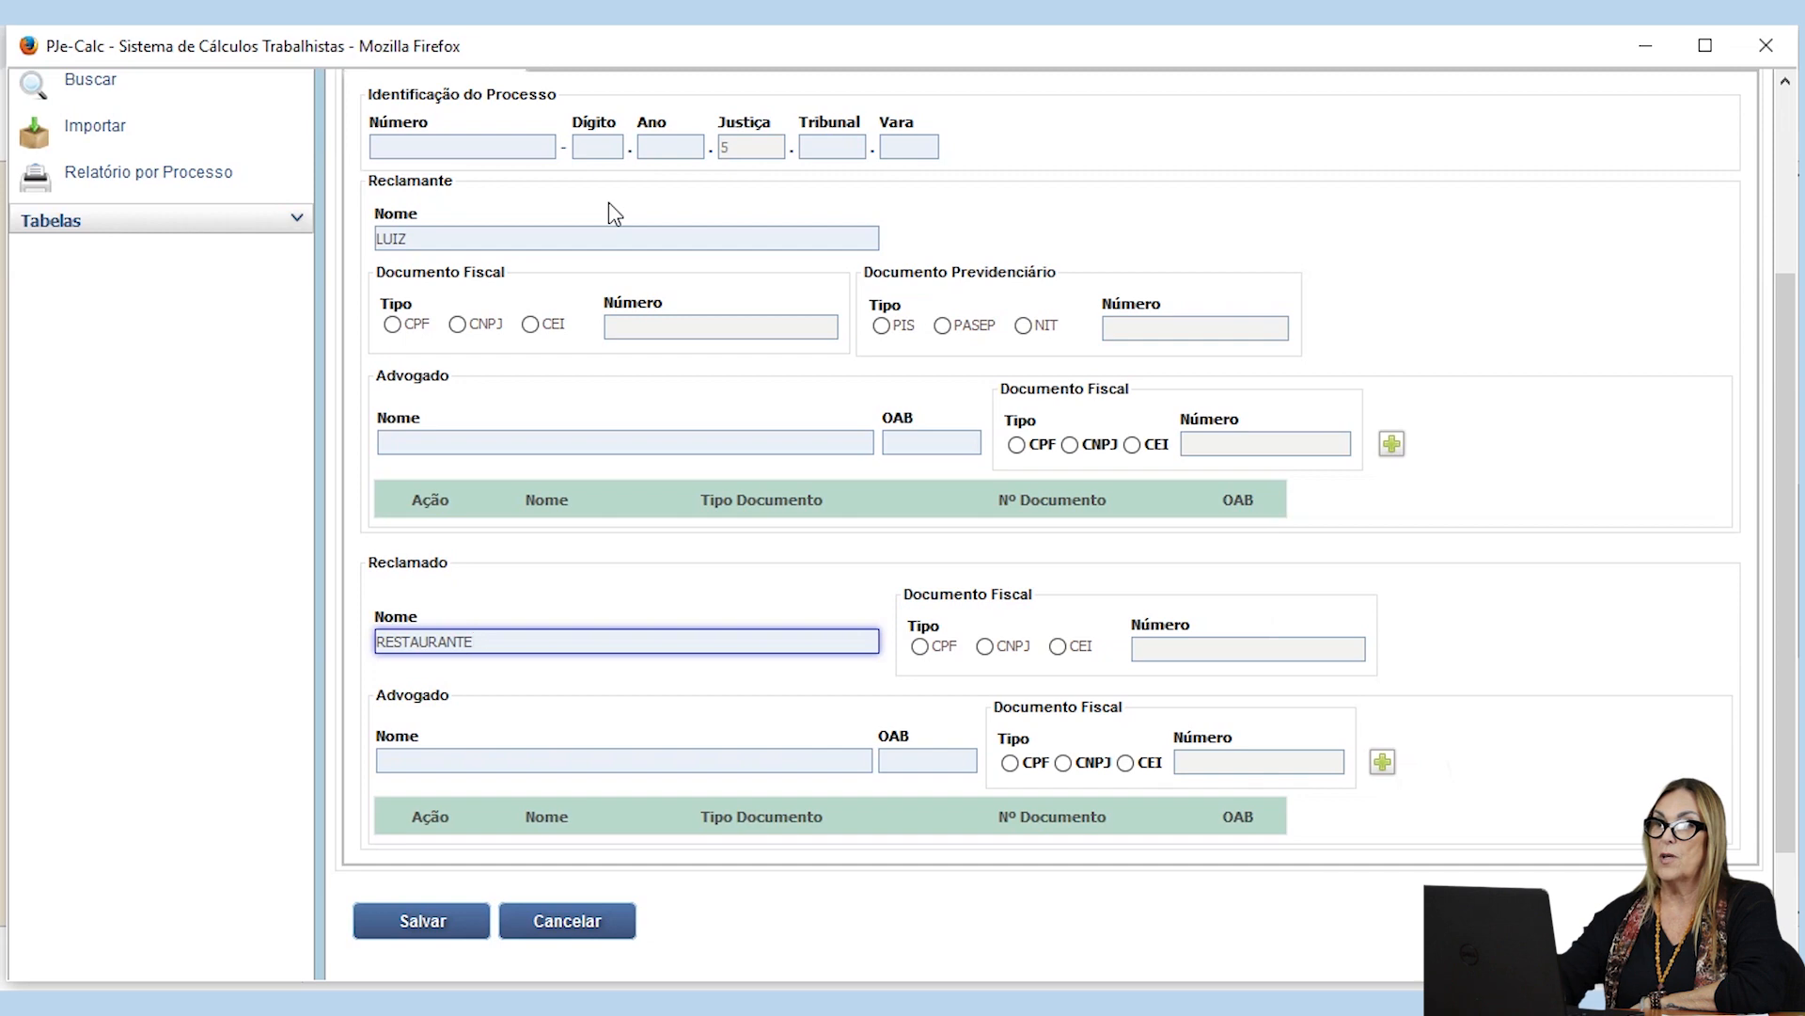
{"action": "scroll", "coordinate": [609, 212], "scroll_direction": "up", "scroll_amount": 3}
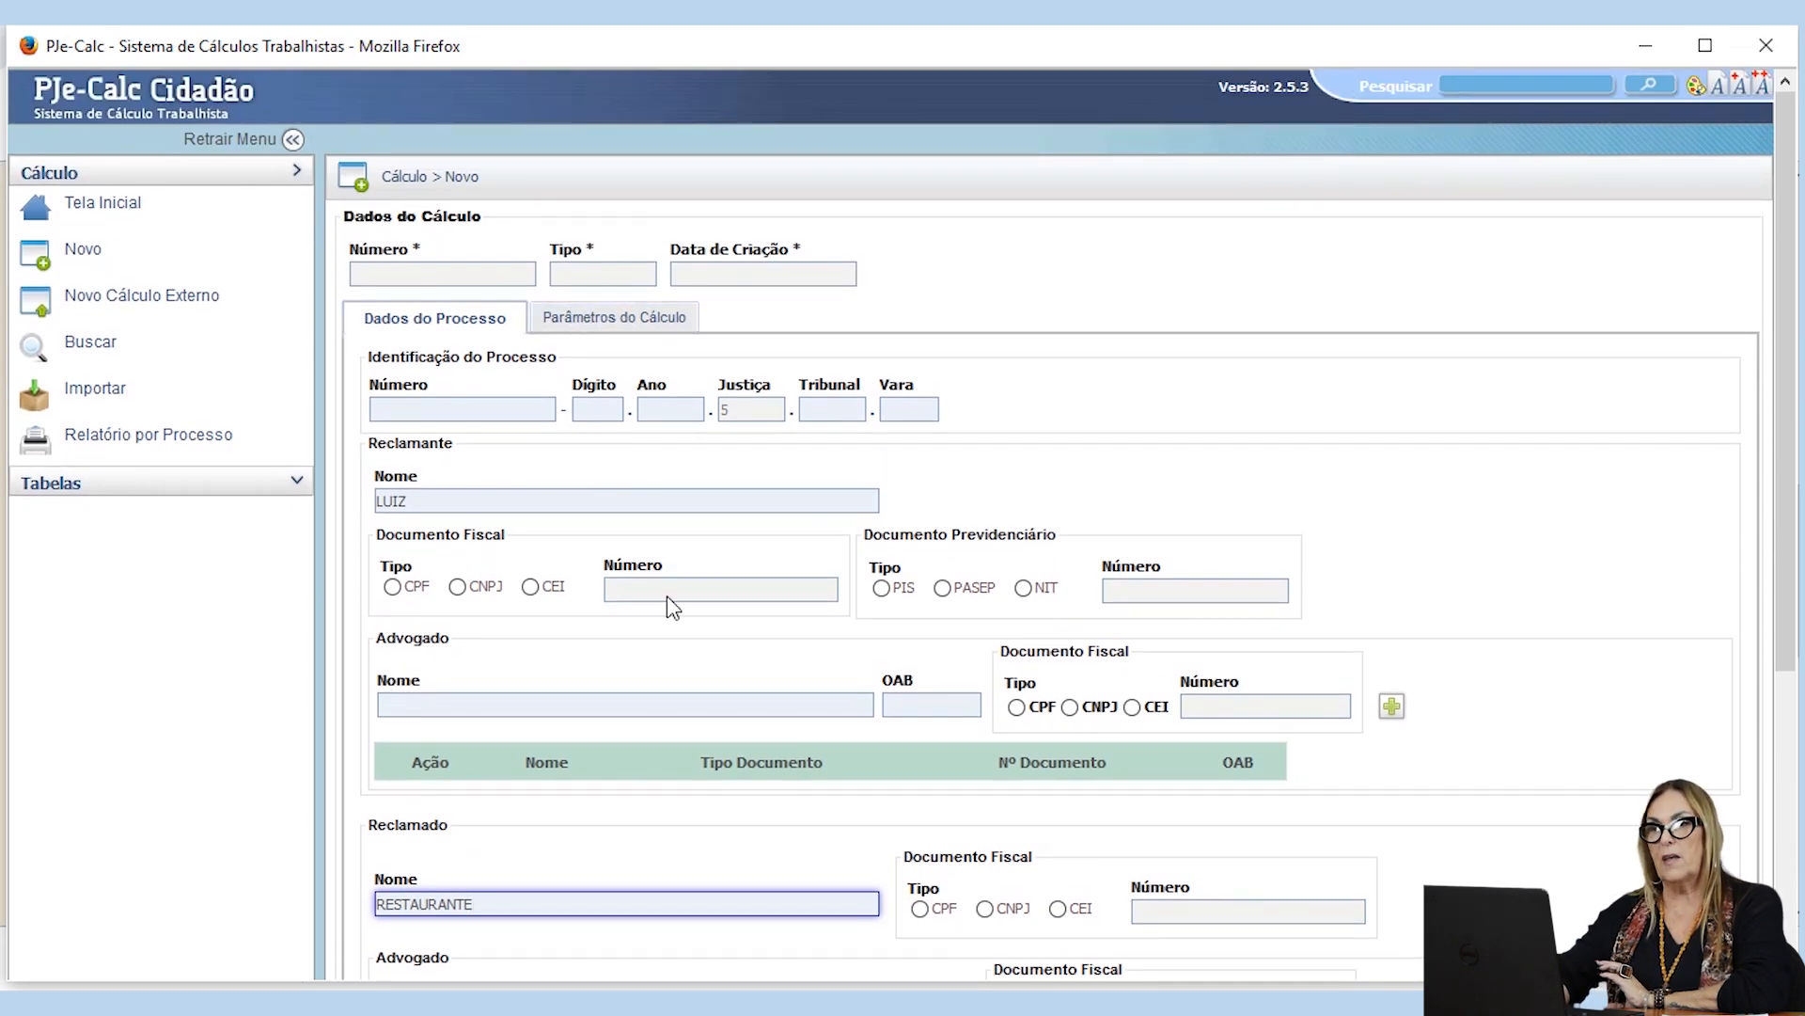
{"action": "scroll", "coordinate": [668, 595], "scroll_direction": "down", "scroll_amount": 3}
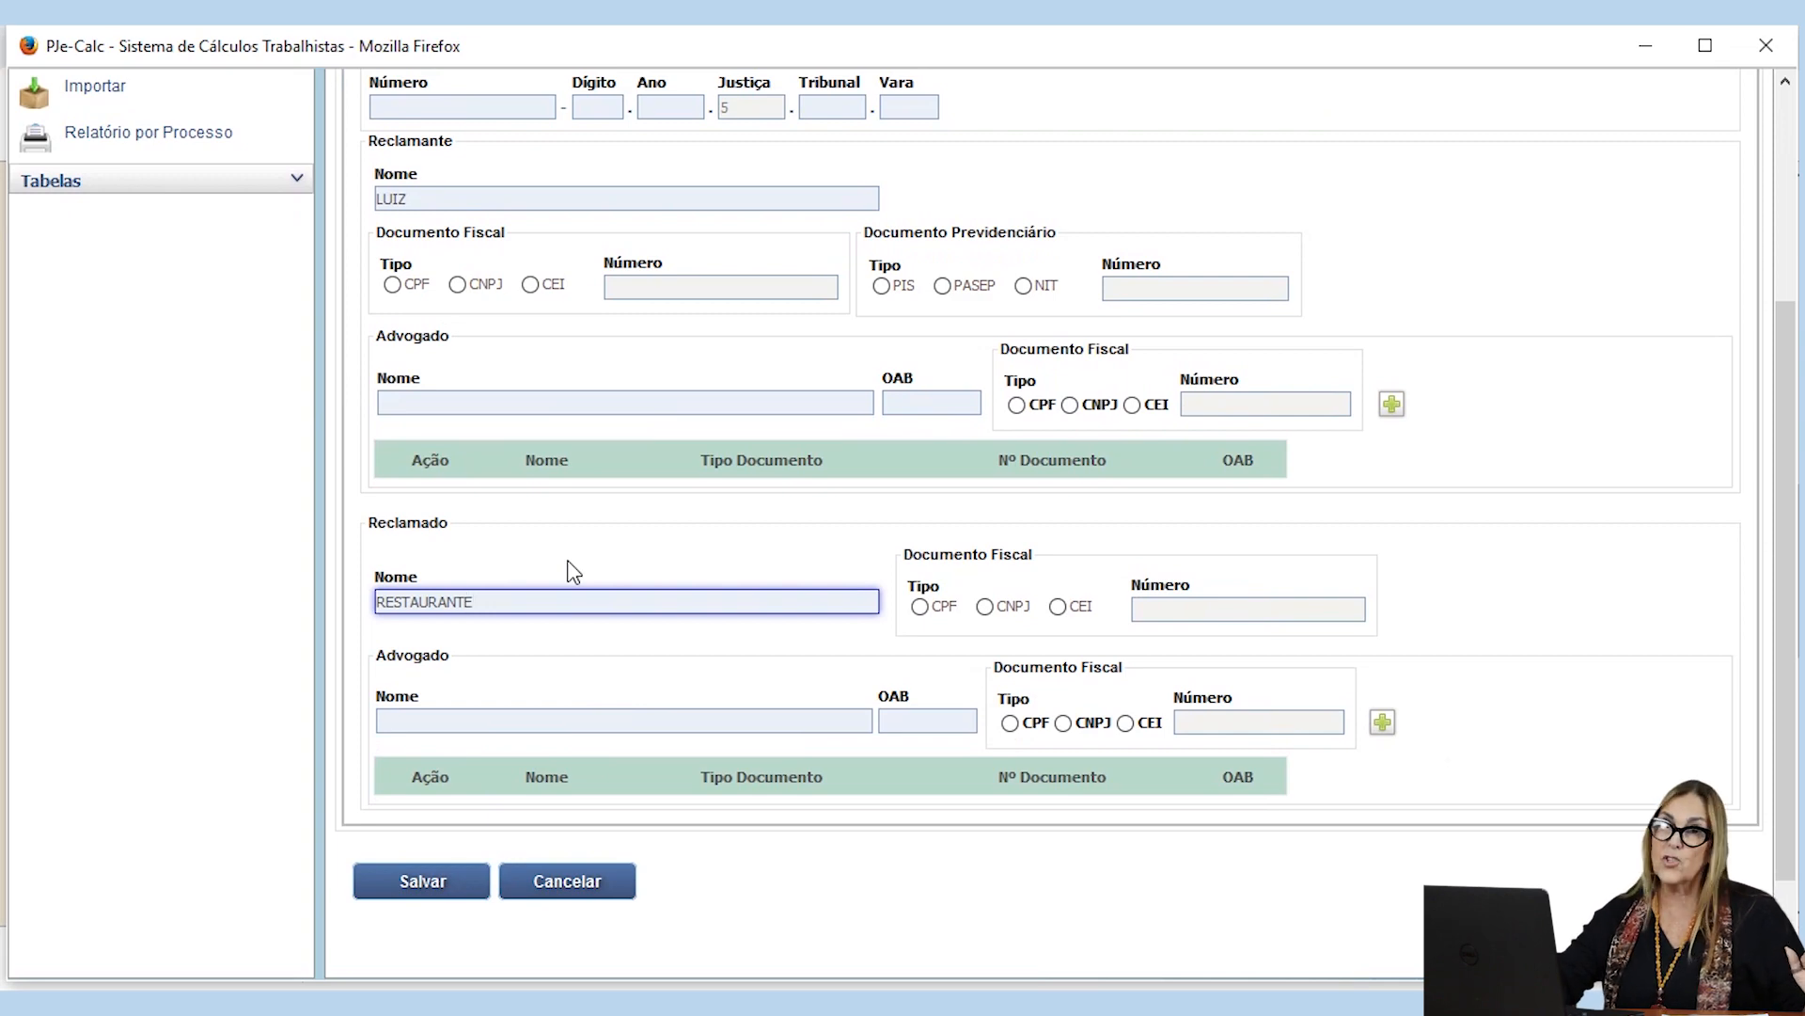
{"action": "scroll", "coordinate": [574, 571], "scroll_direction": "up", "scroll_amount": 3}
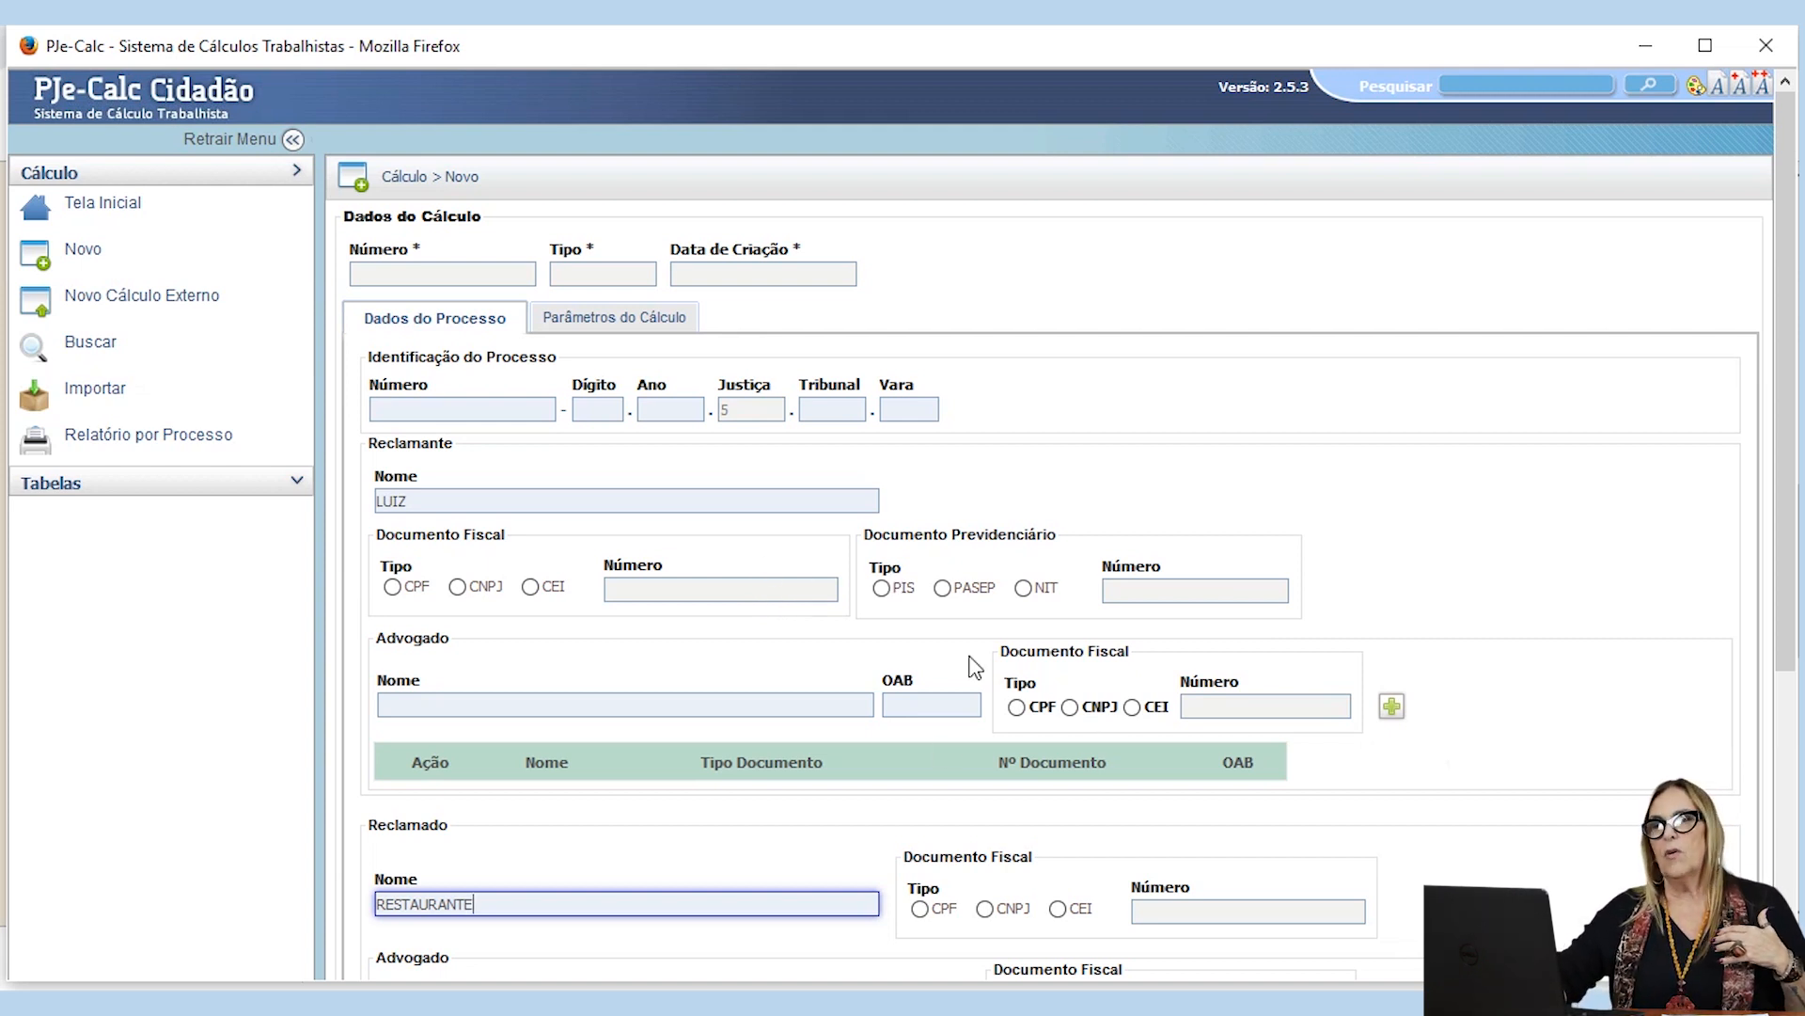
{"action": "scroll", "coordinate": [633, 552], "scroll_direction": "down", "scroll_amount": 3}
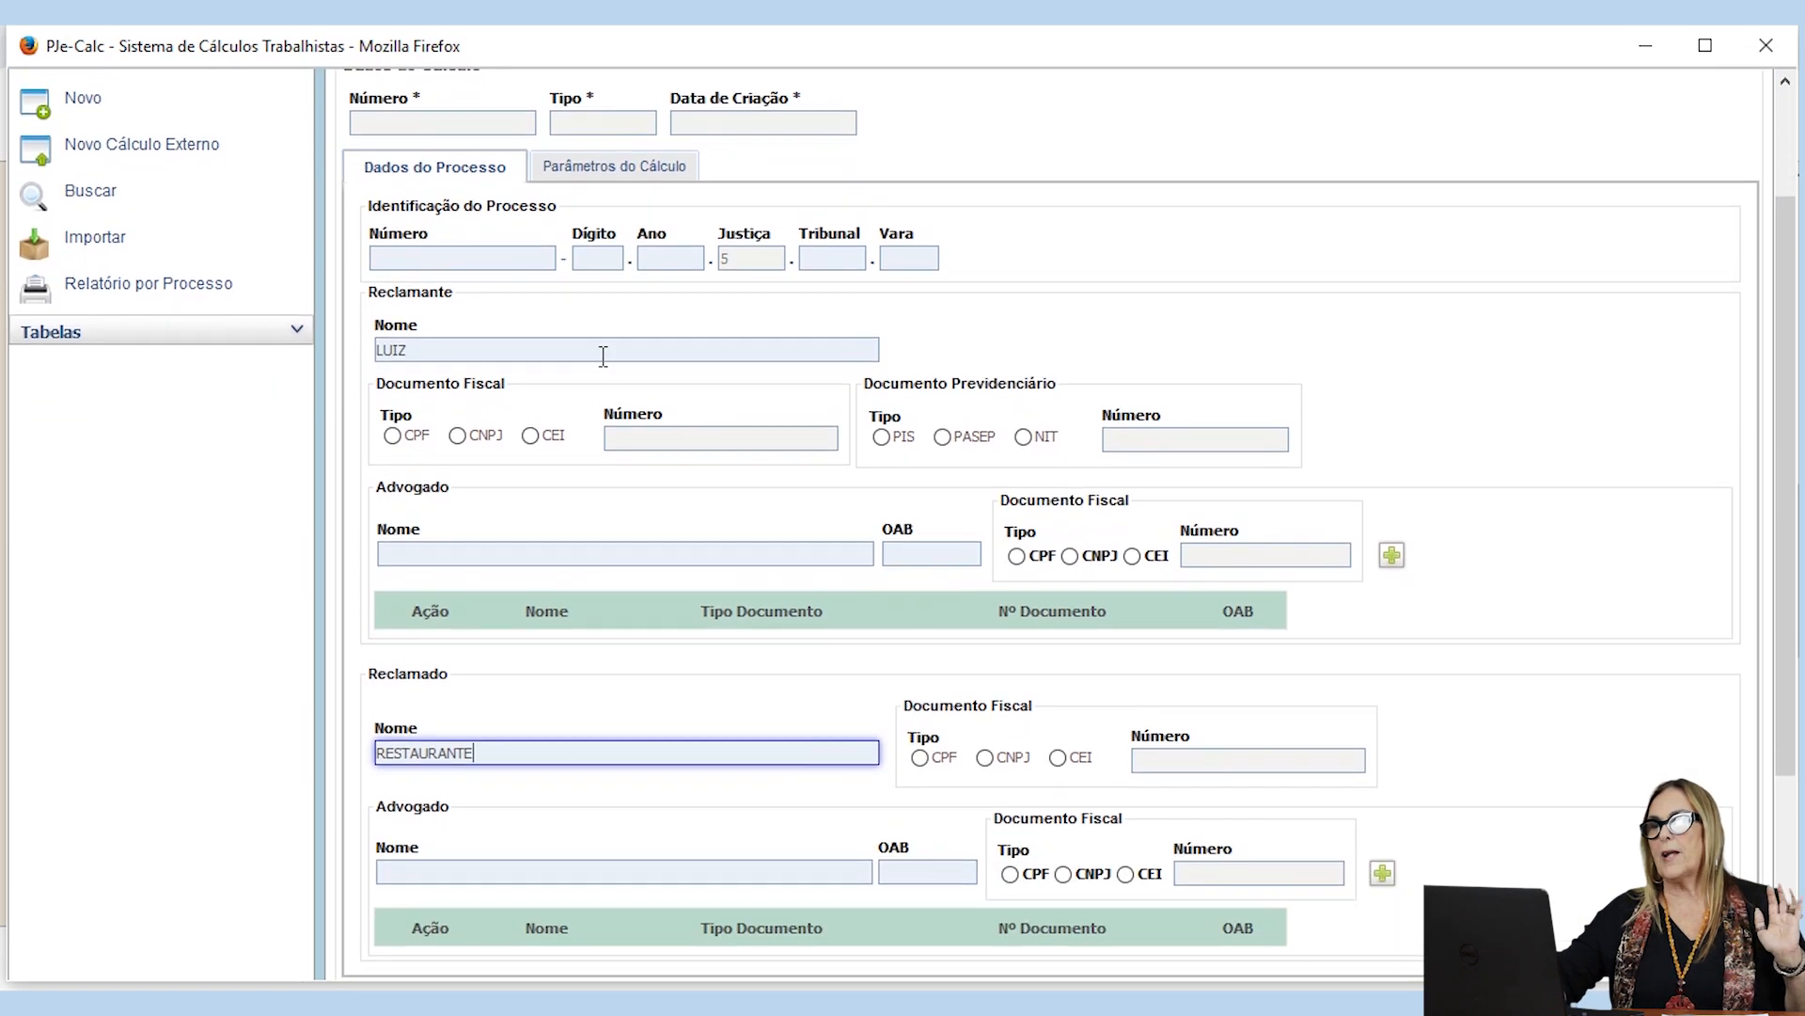
Step: Look over the calculation parameters form, including dates, work regime and holidays, and return to the process data
{"action": "left_click", "coordinate": [582, 174]}
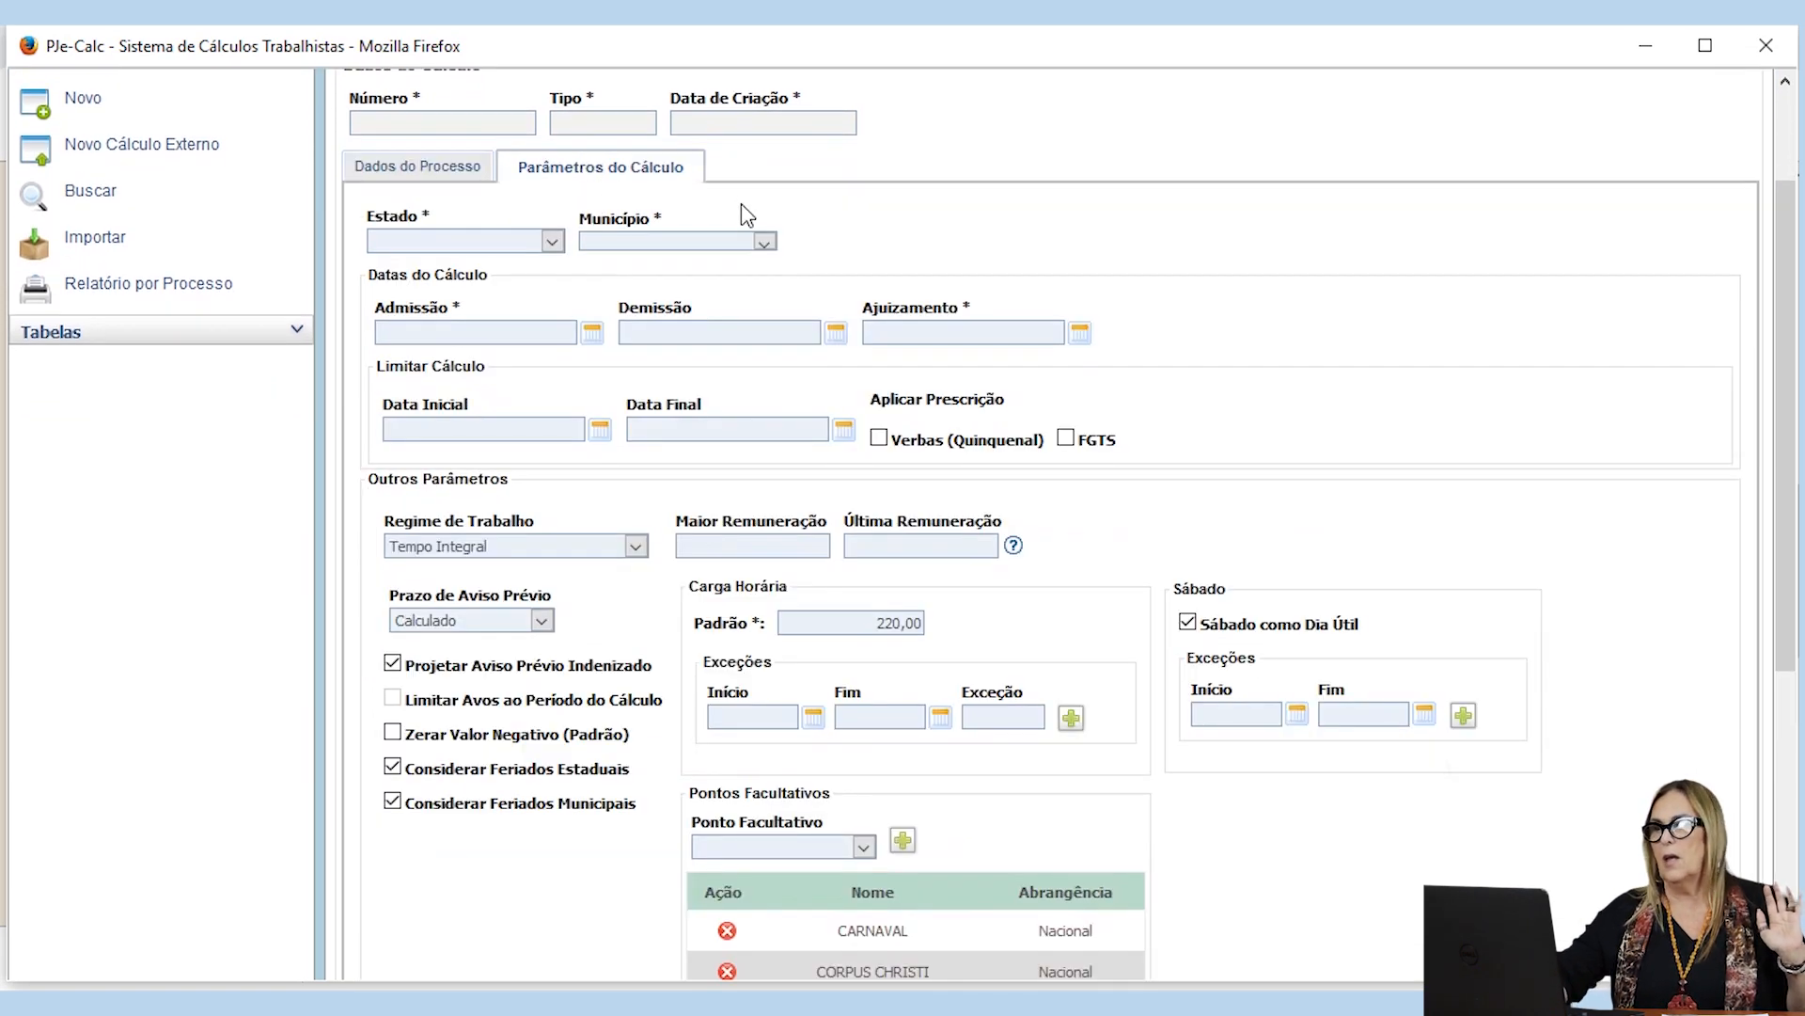
{"action": "scroll", "coordinate": [1086, 294], "scroll_direction": "down", "scroll_amount": 3}
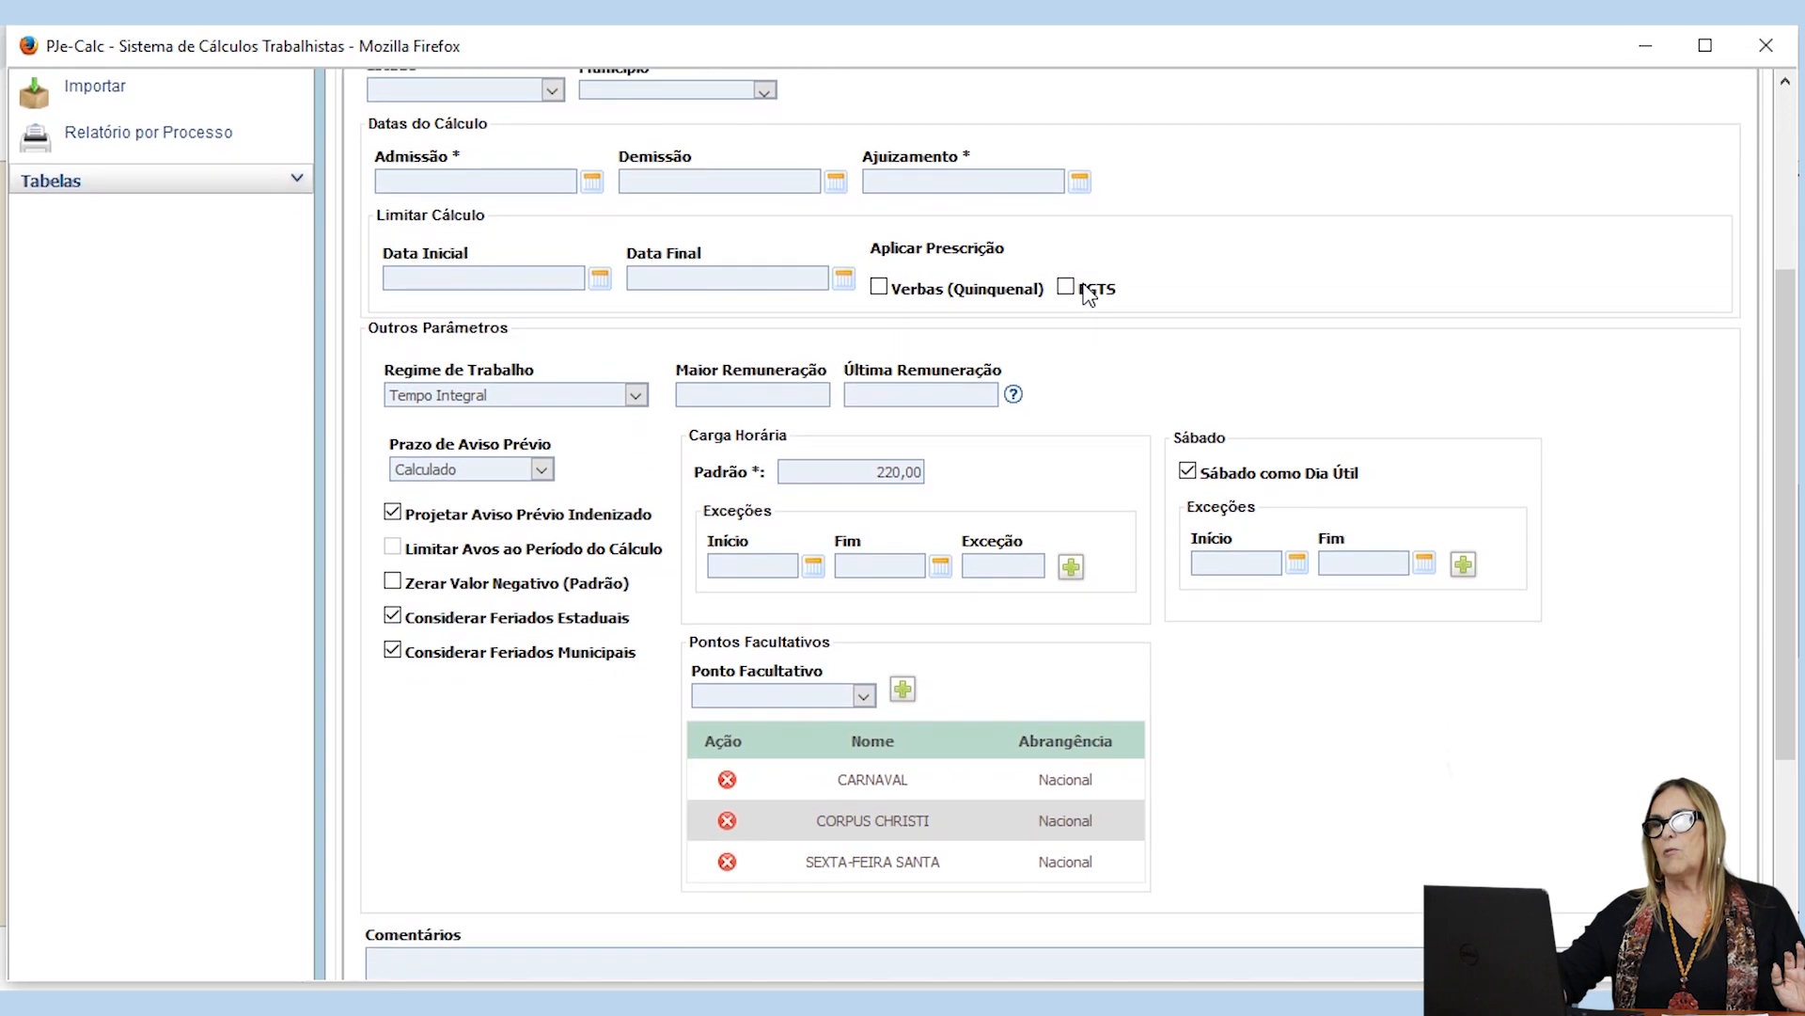
{"action": "scroll", "coordinate": [1081, 292], "scroll_direction": "up", "scroll_amount": 6}
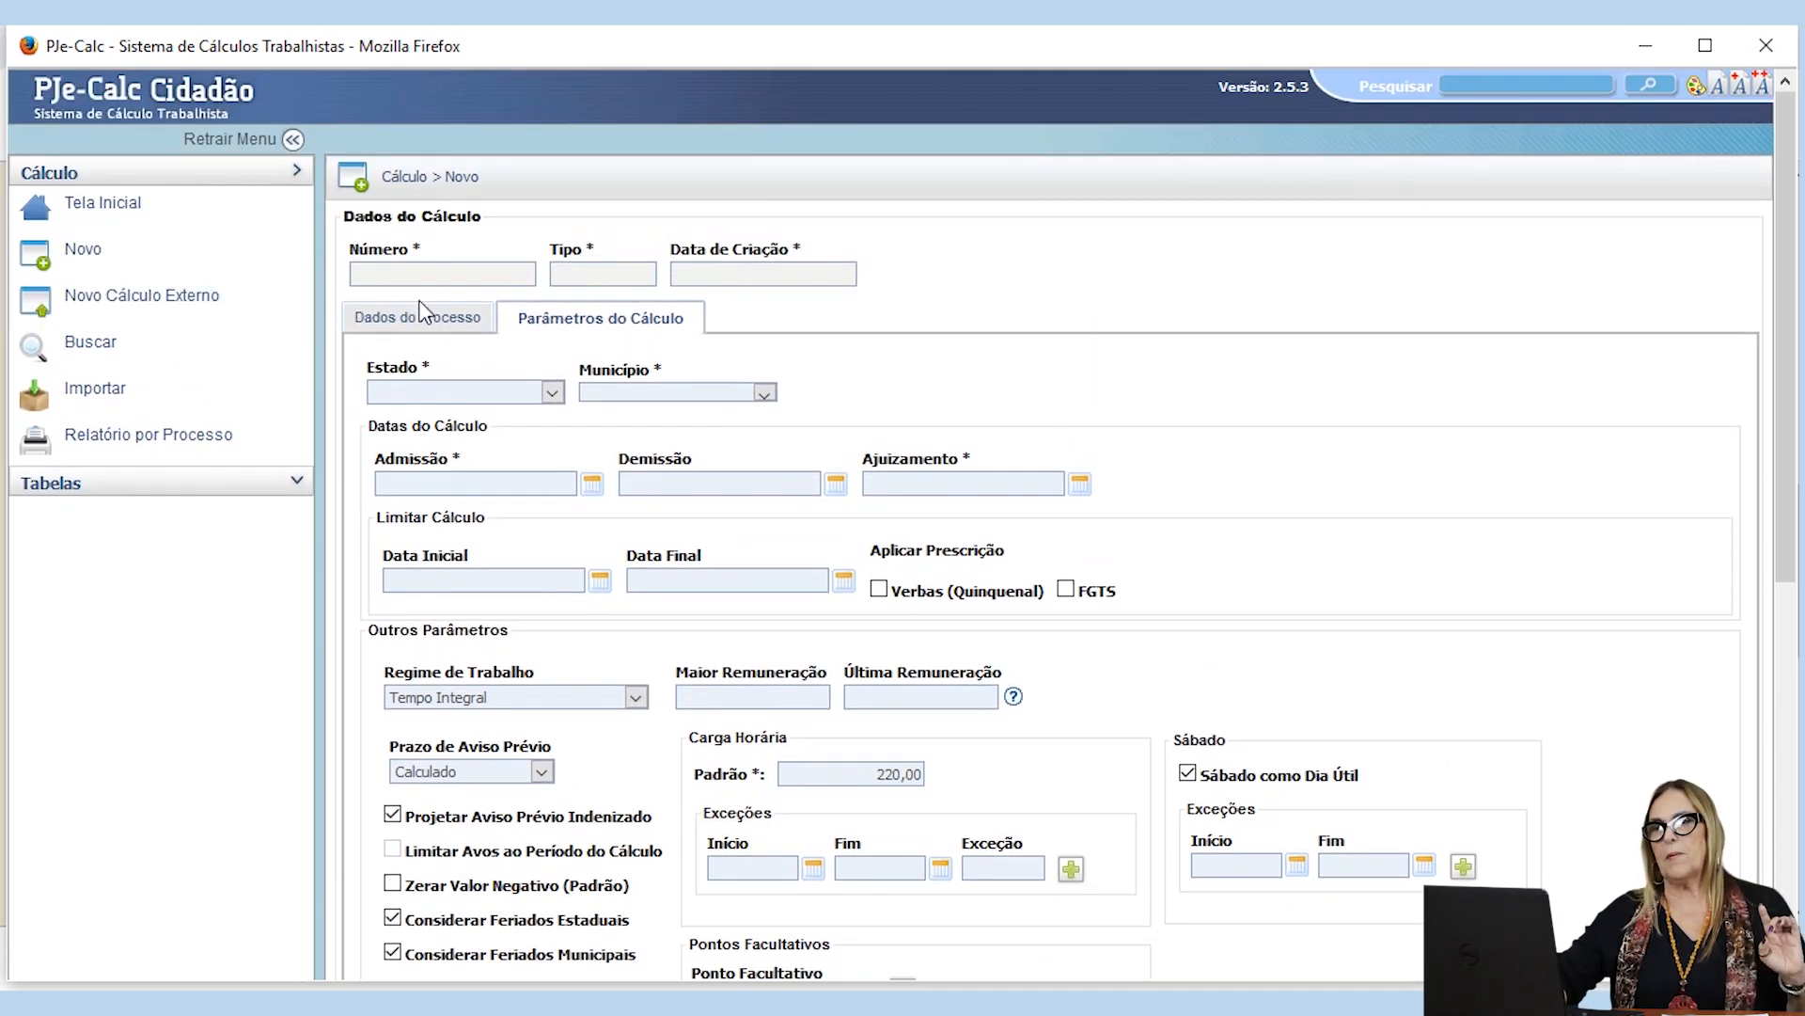
{"action": "left_click", "coordinate": [410, 323]}
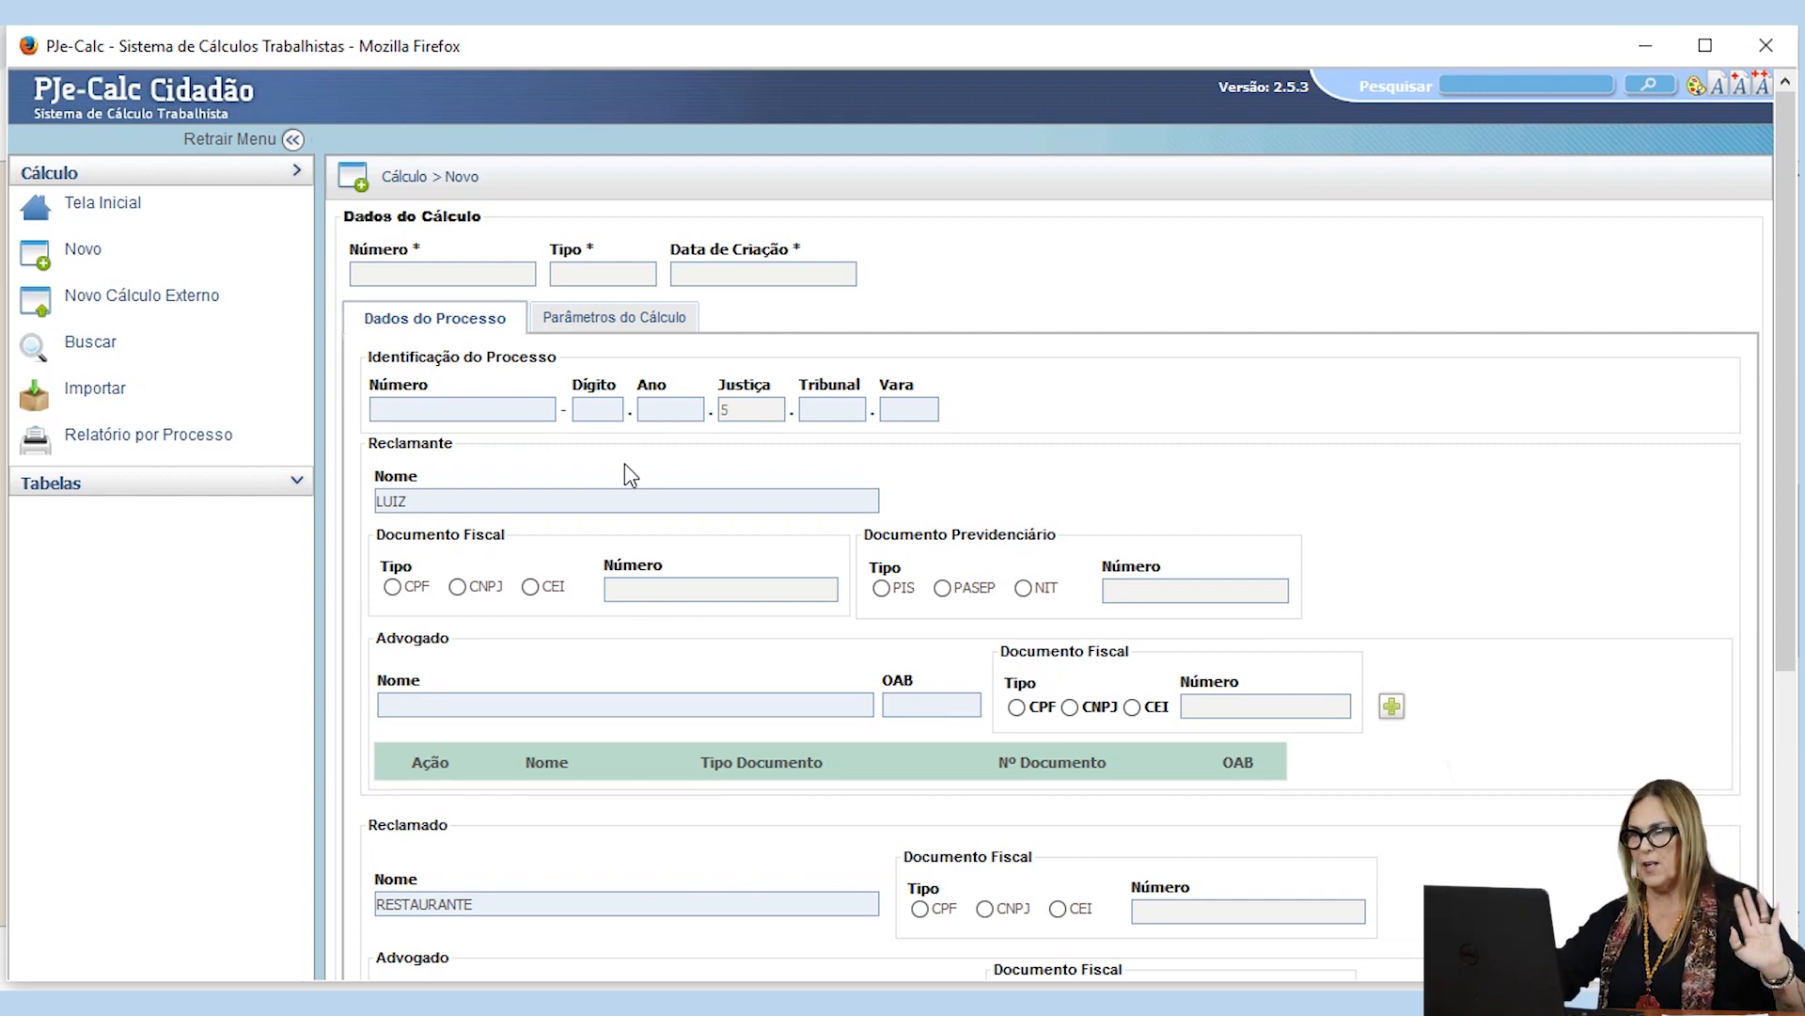
Step: Try to save the calculation with only the claimant and respondent names filled in
{"action": "scroll", "coordinate": [628, 470], "scroll_direction": "down", "scroll_amount": 3}
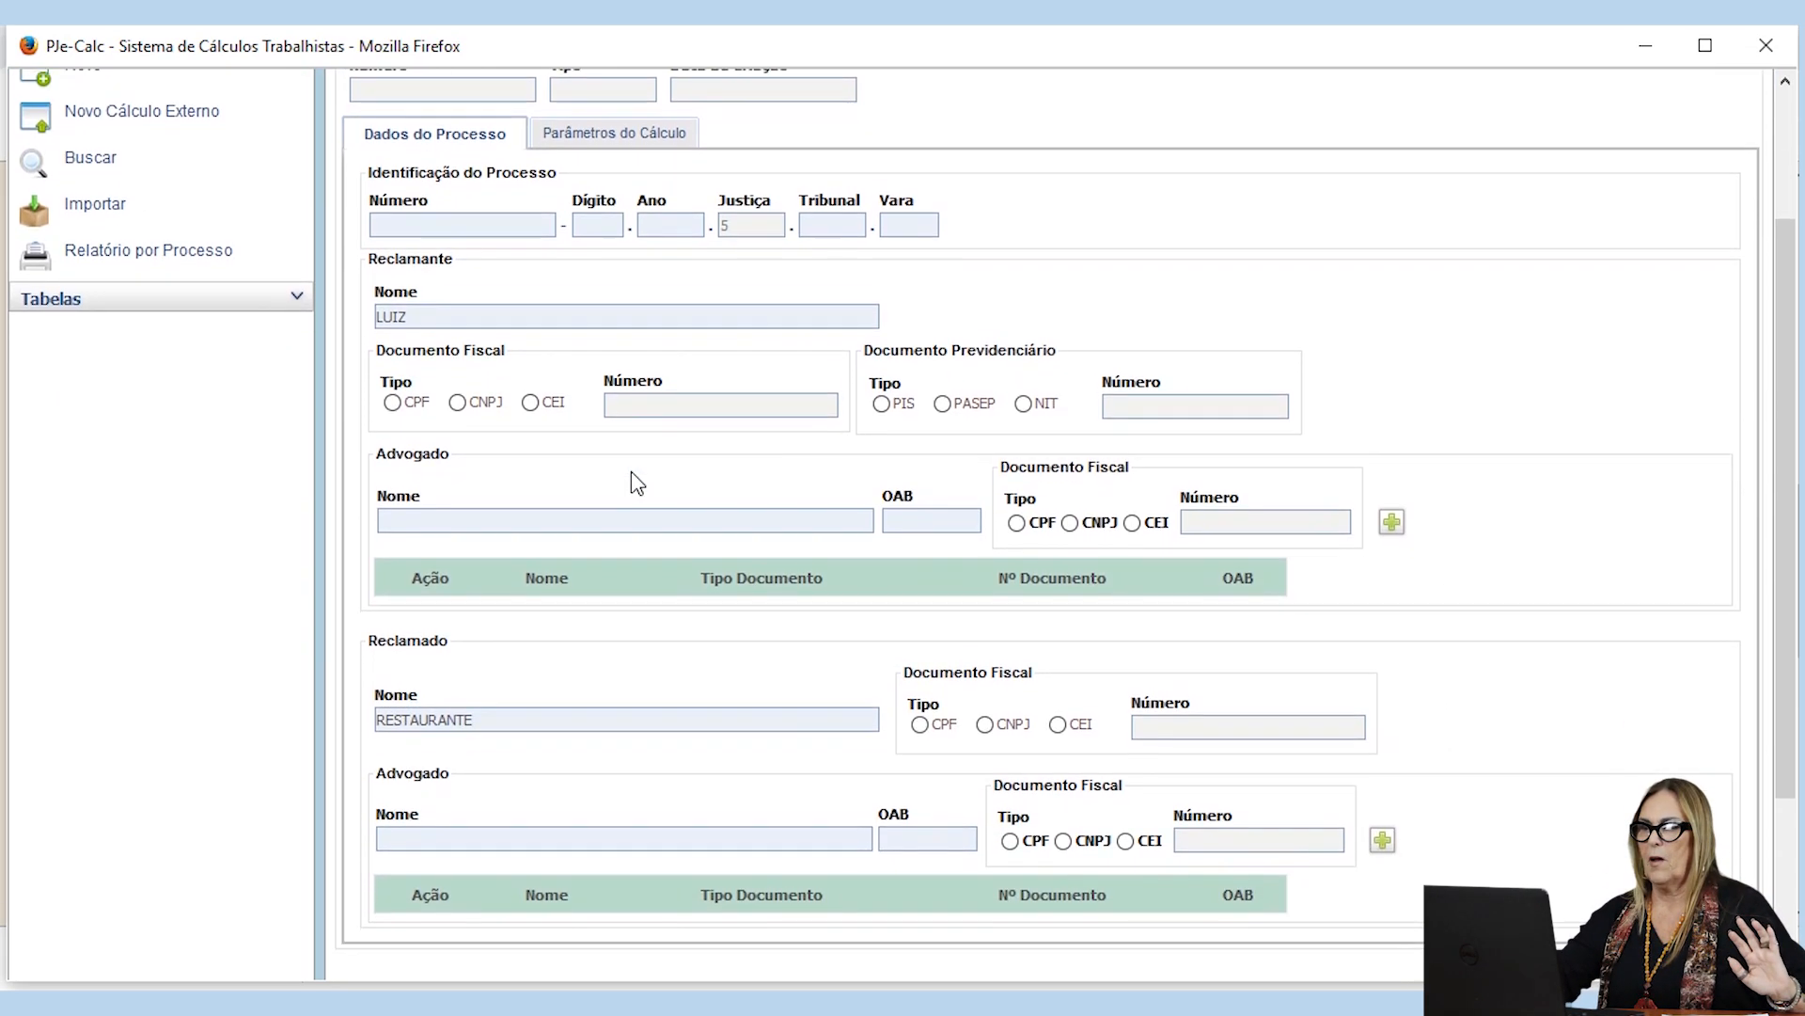
{"action": "scroll", "coordinate": [630, 471], "scroll_direction": "down", "scroll_amount": 2}
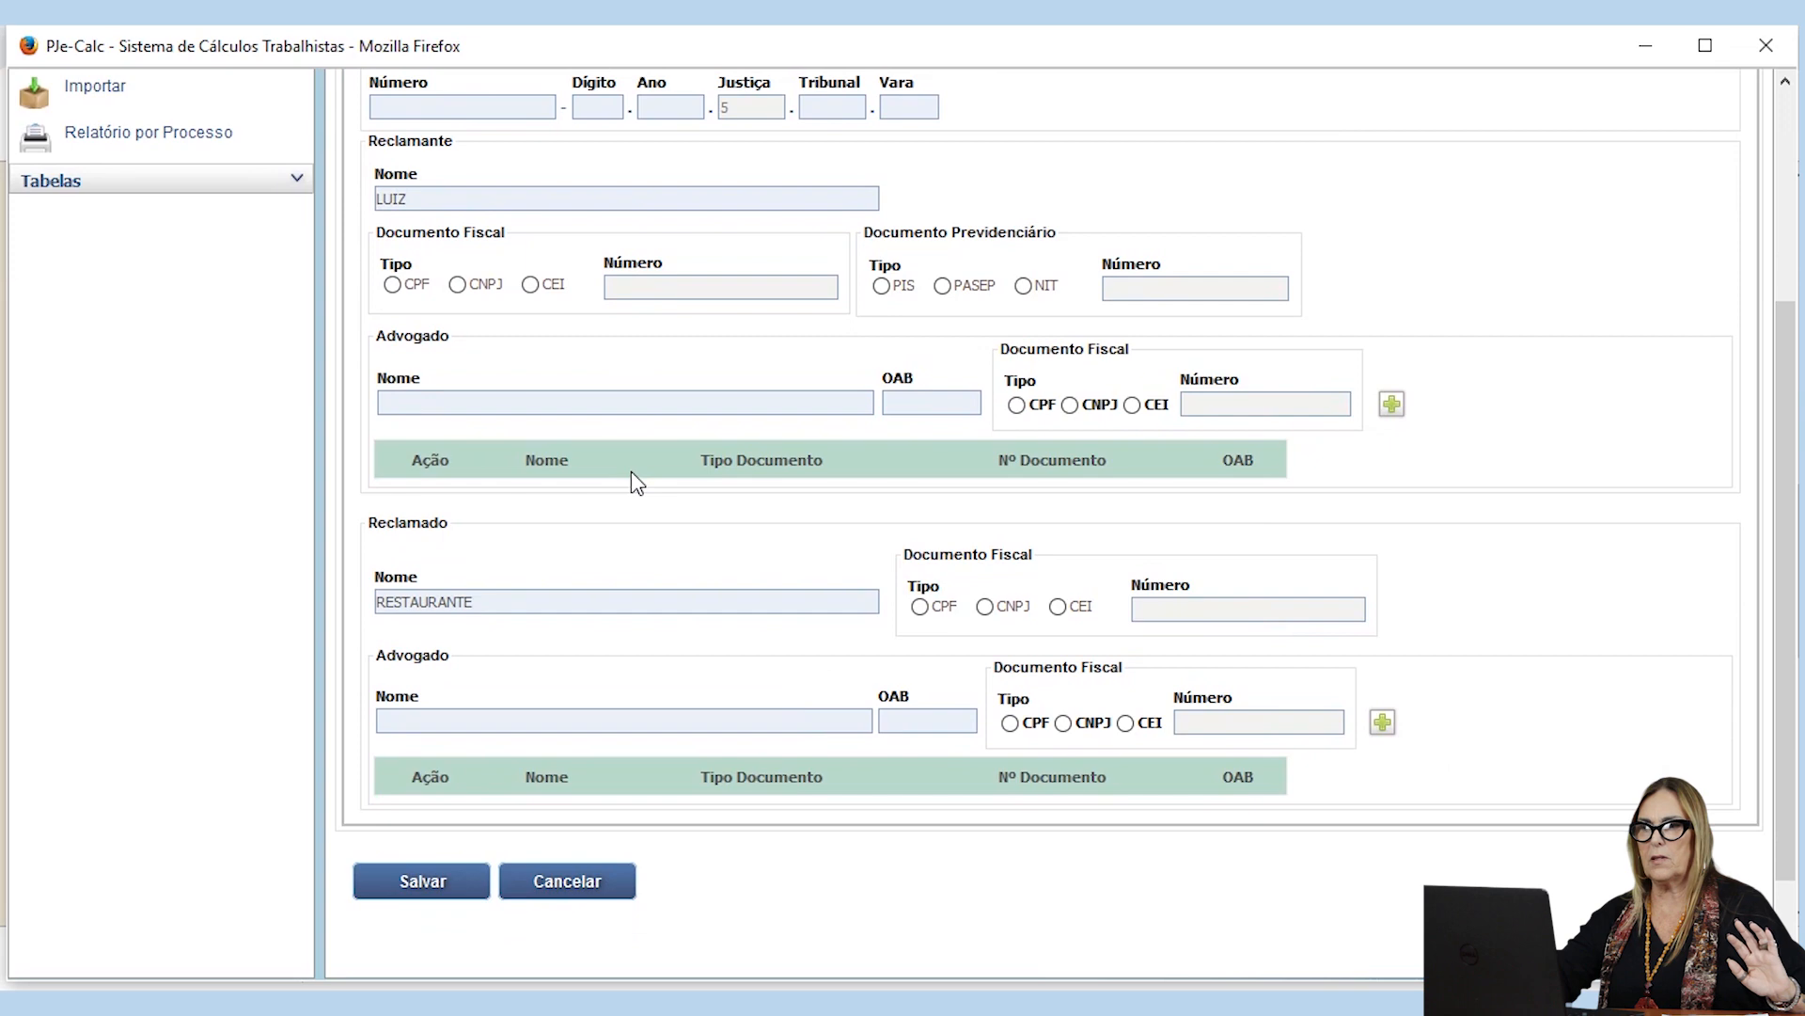
{"action": "left_click", "coordinate": [424, 883]}
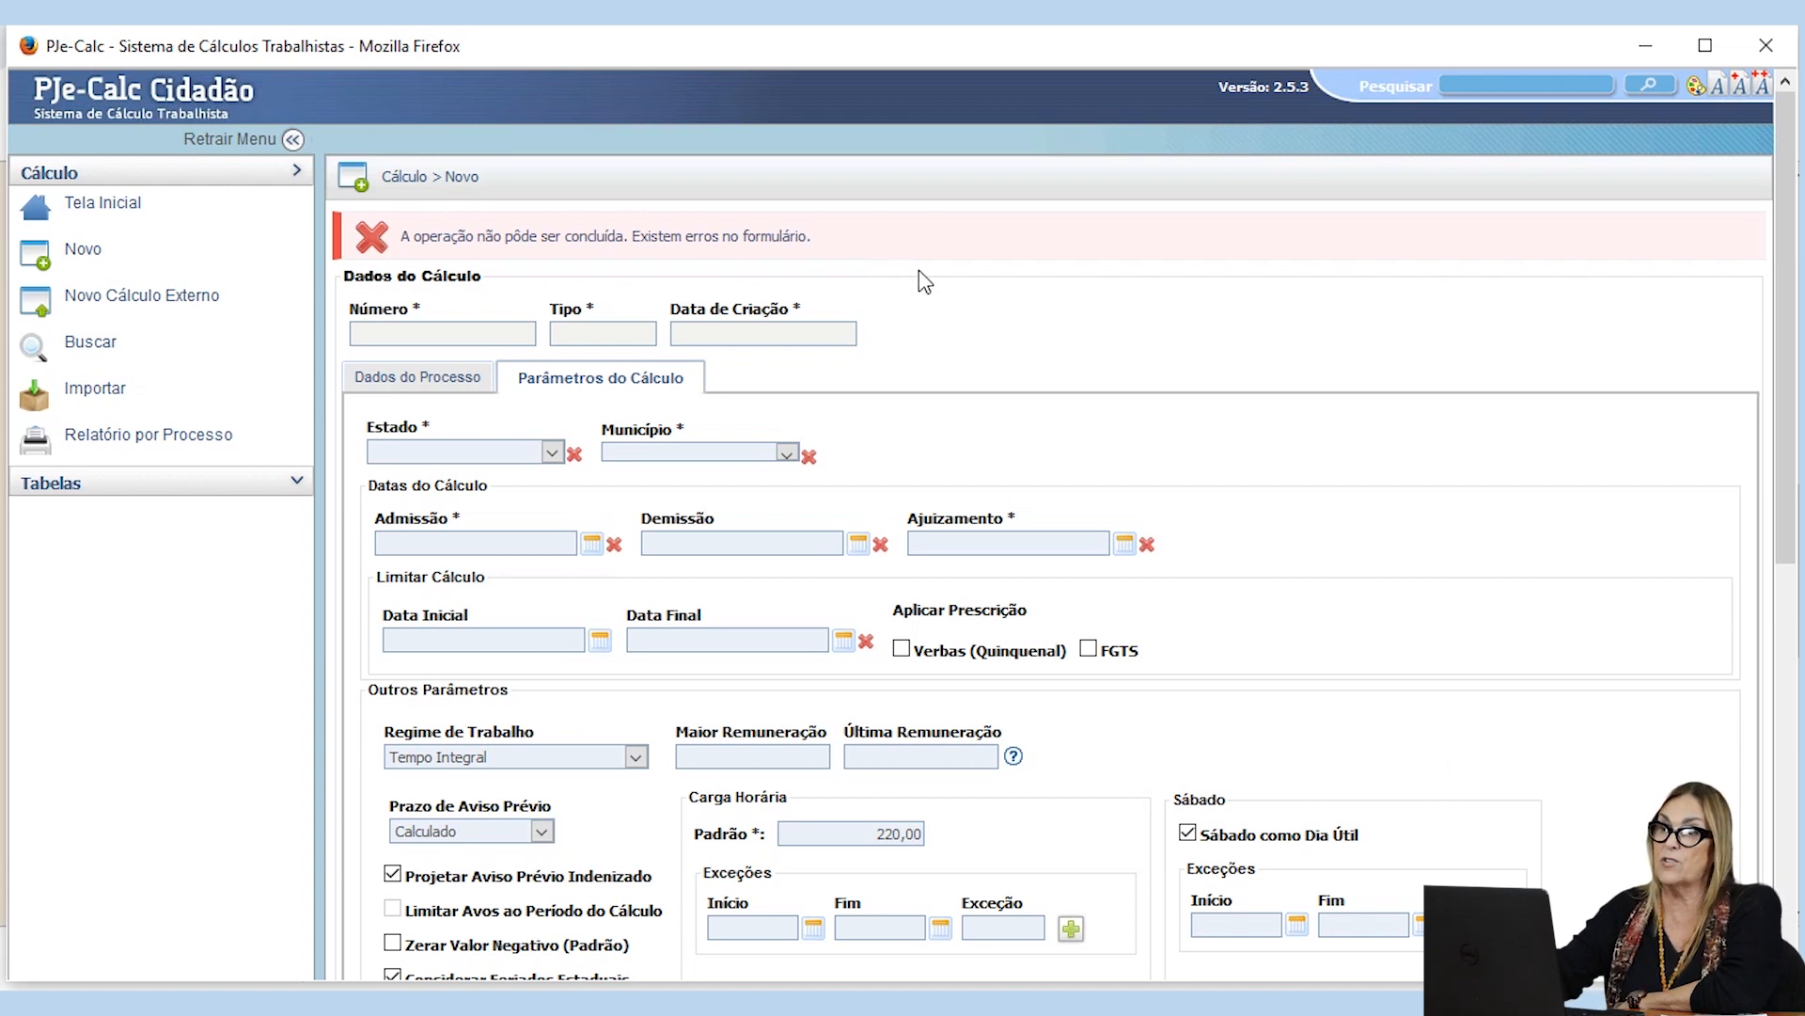
Step: Examine the flagged fields of the calculation parameters, including Estado, Município and the Demissão date
{"action": "mouse_move", "coordinate": [575, 459]}
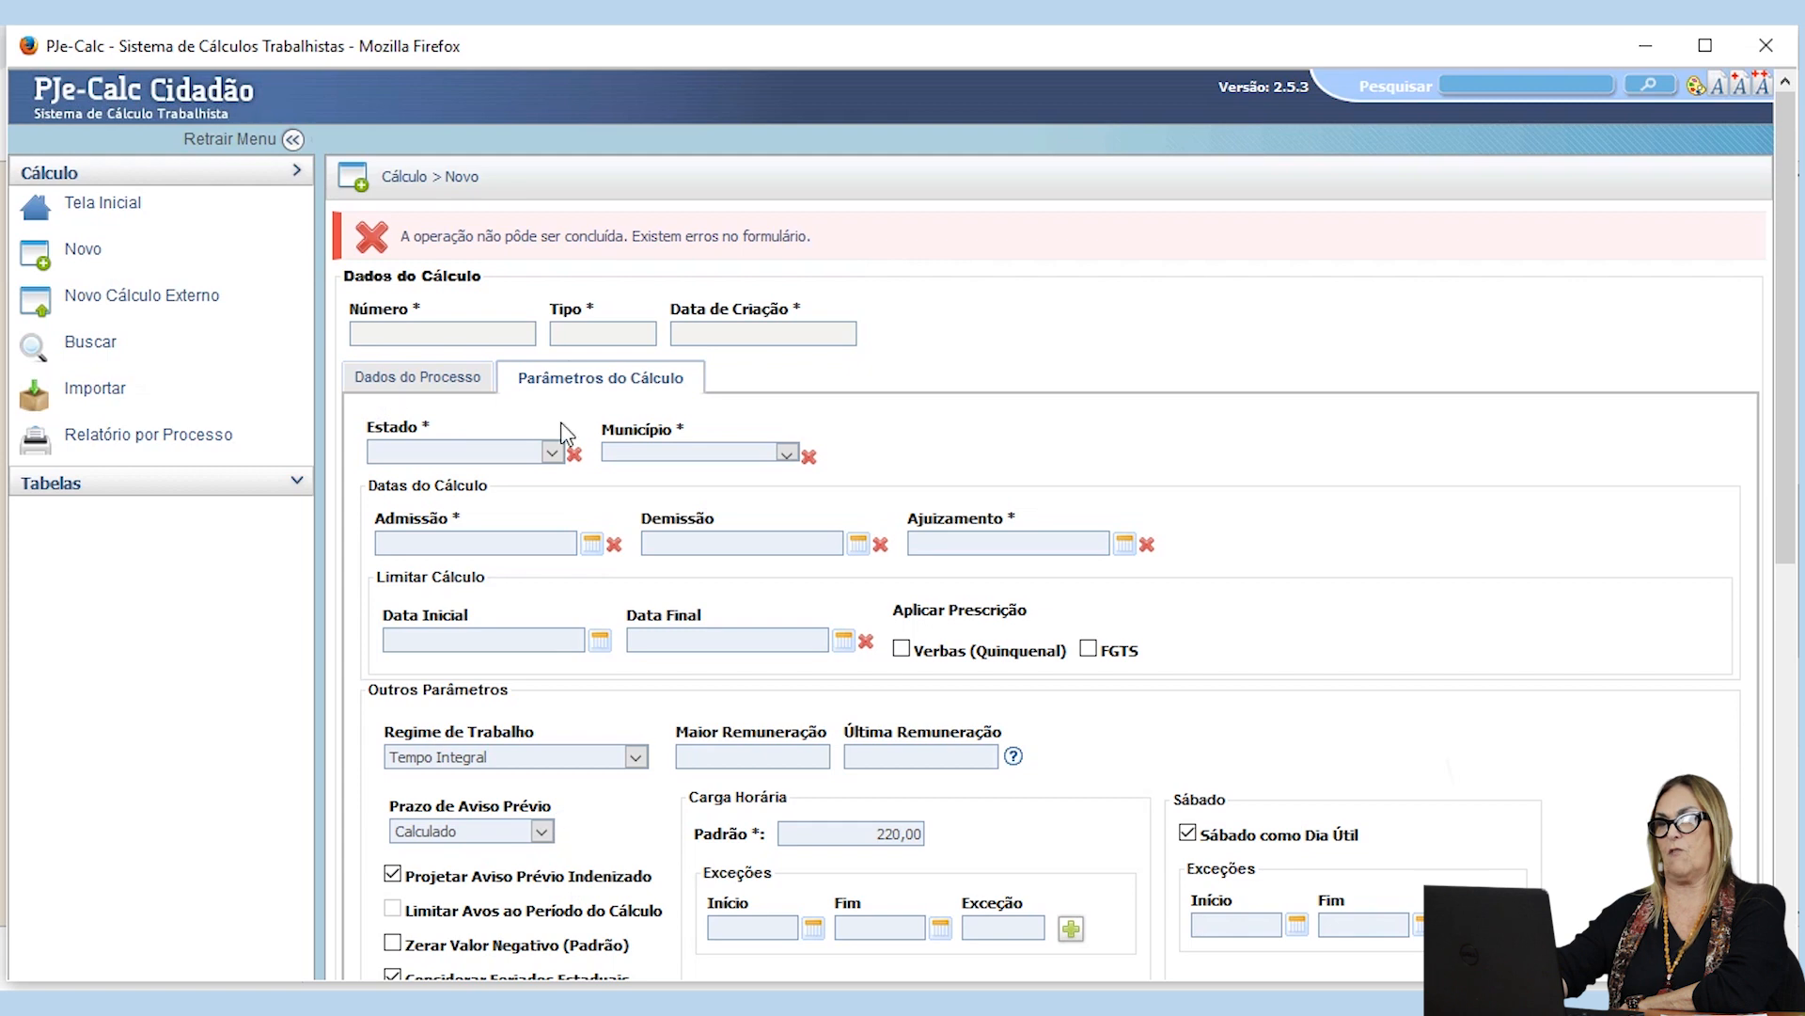
{"action": "scroll", "coordinate": [658, 394], "scroll_direction": "down", "scroll_amount": 3}
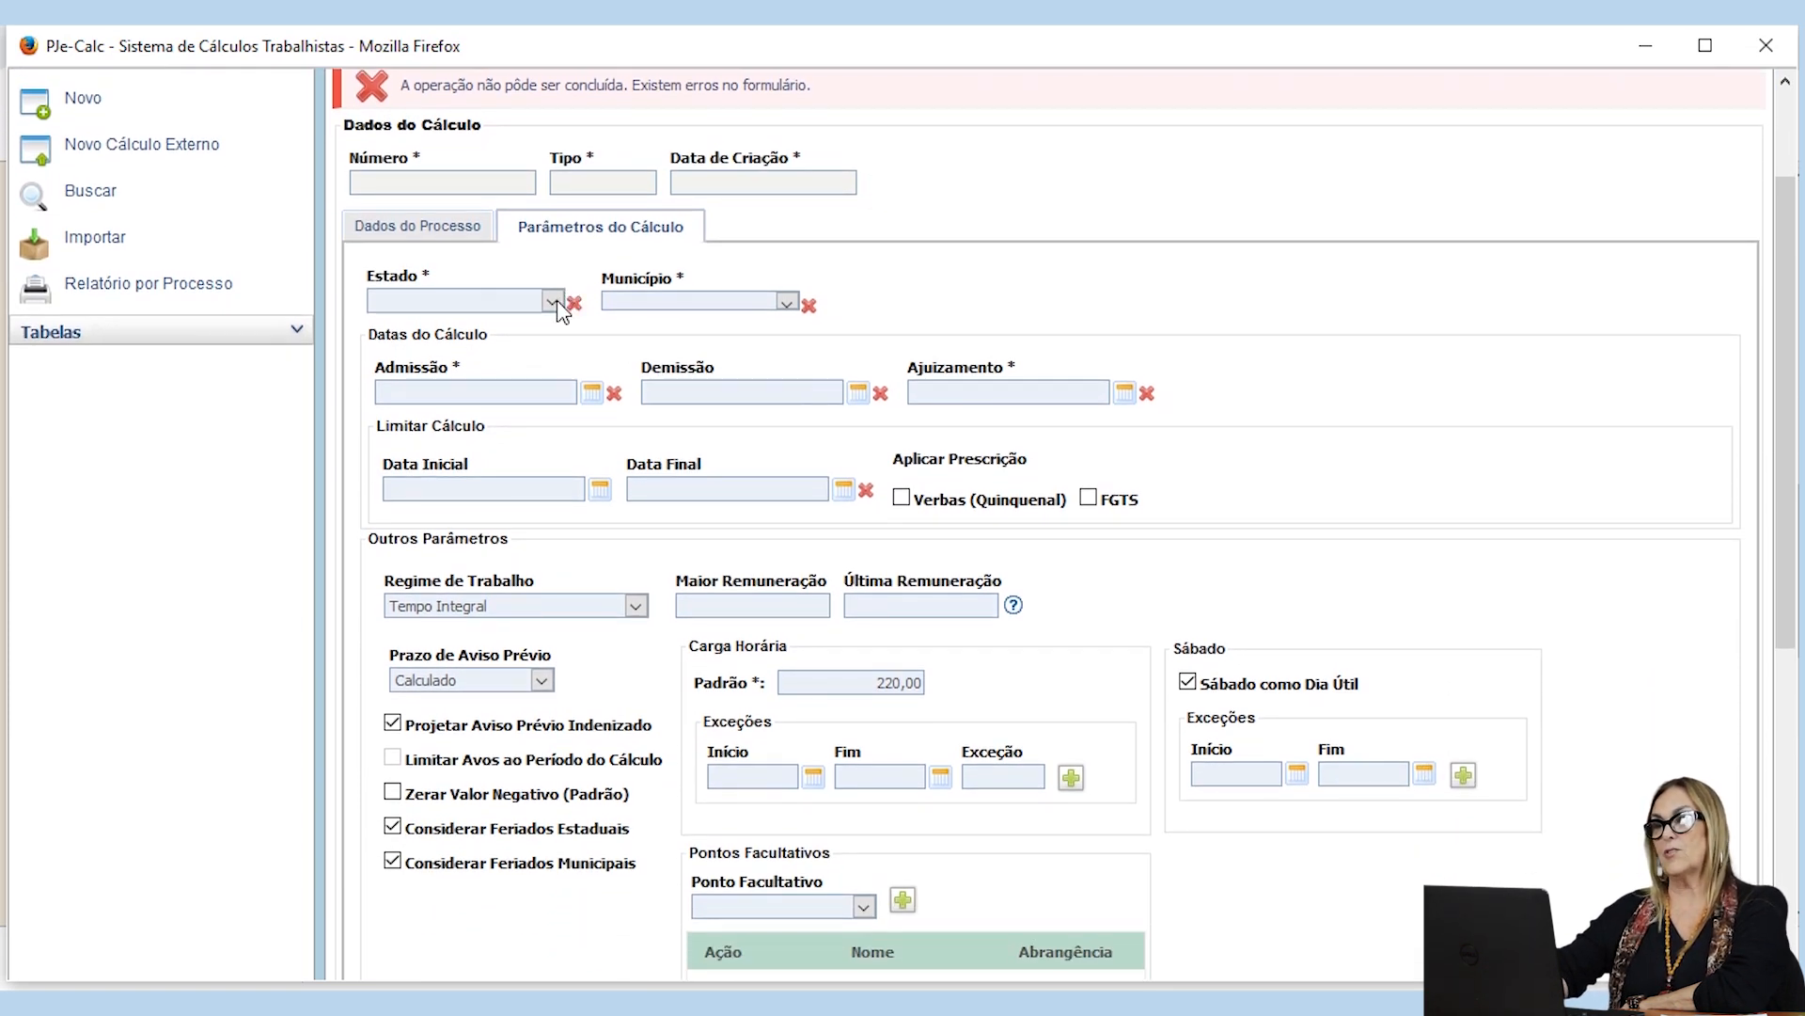
{"action": "left_click", "coordinate": [554, 302]}
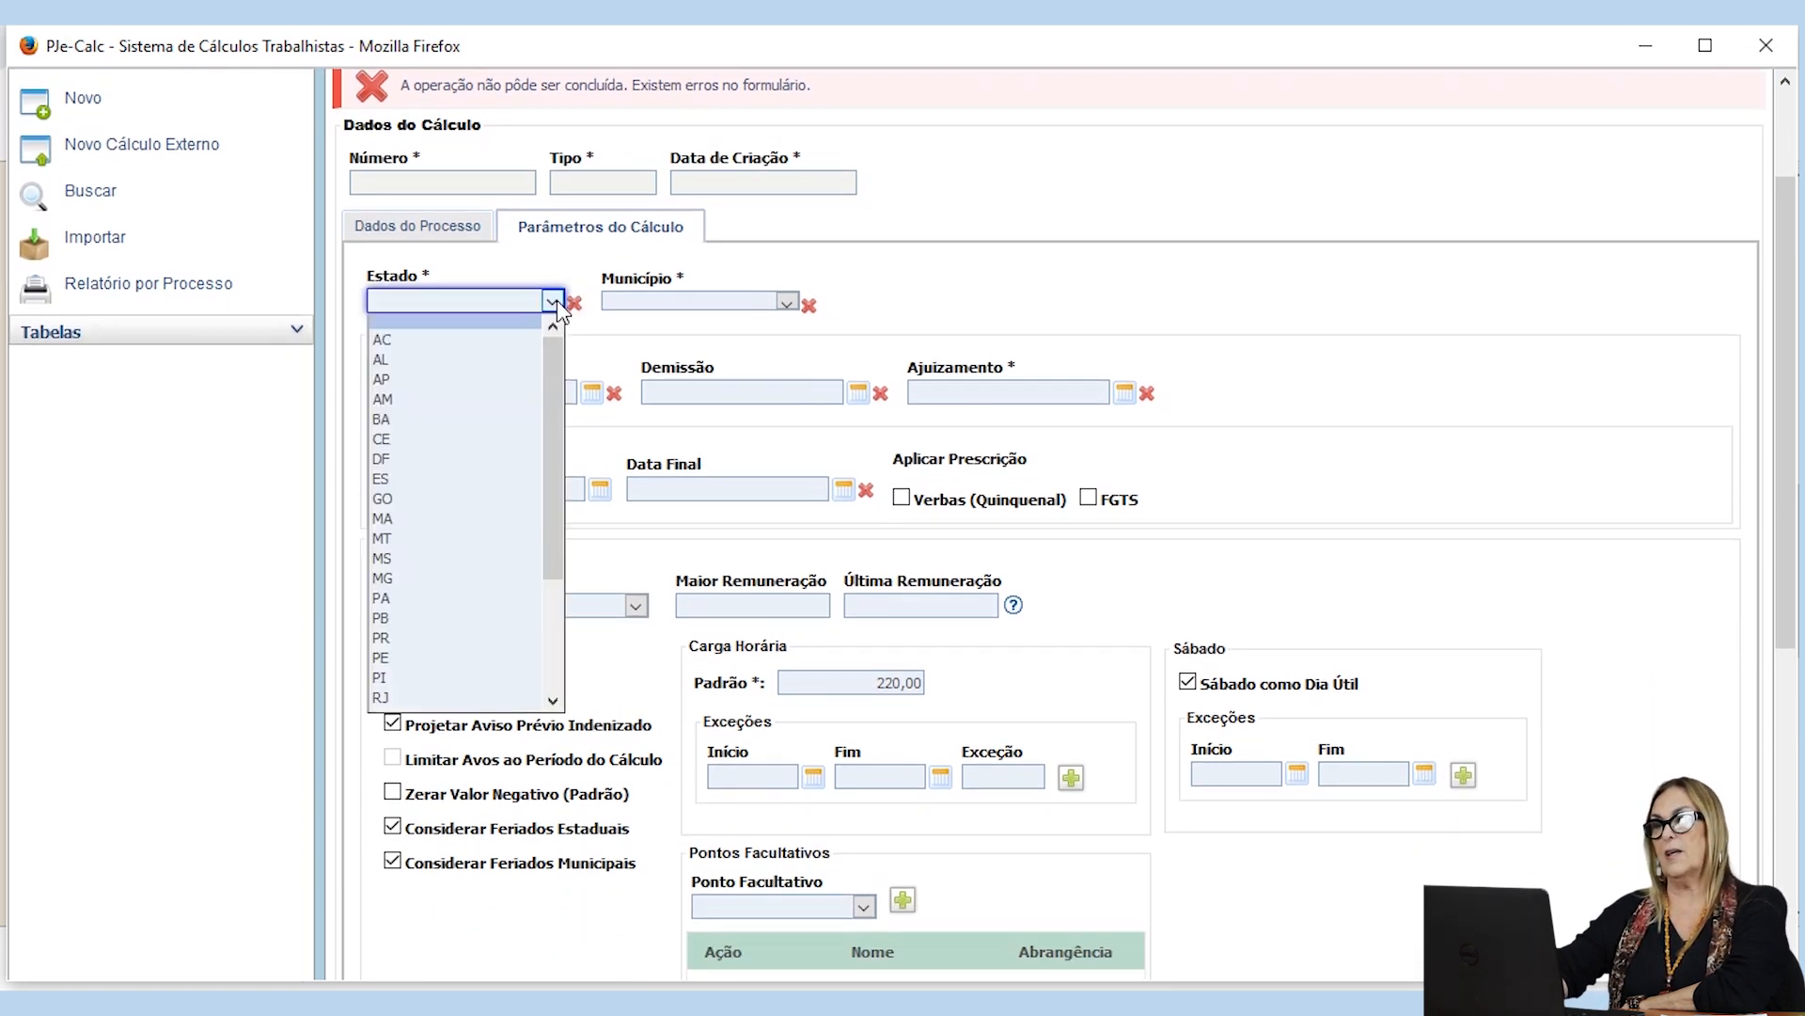
{"action": "left_click", "coordinate": [975, 314]}
{"action": "left_click", "coordinate": [787, 302]}
{"action": "left_click", "coordinate": [946, 296]}
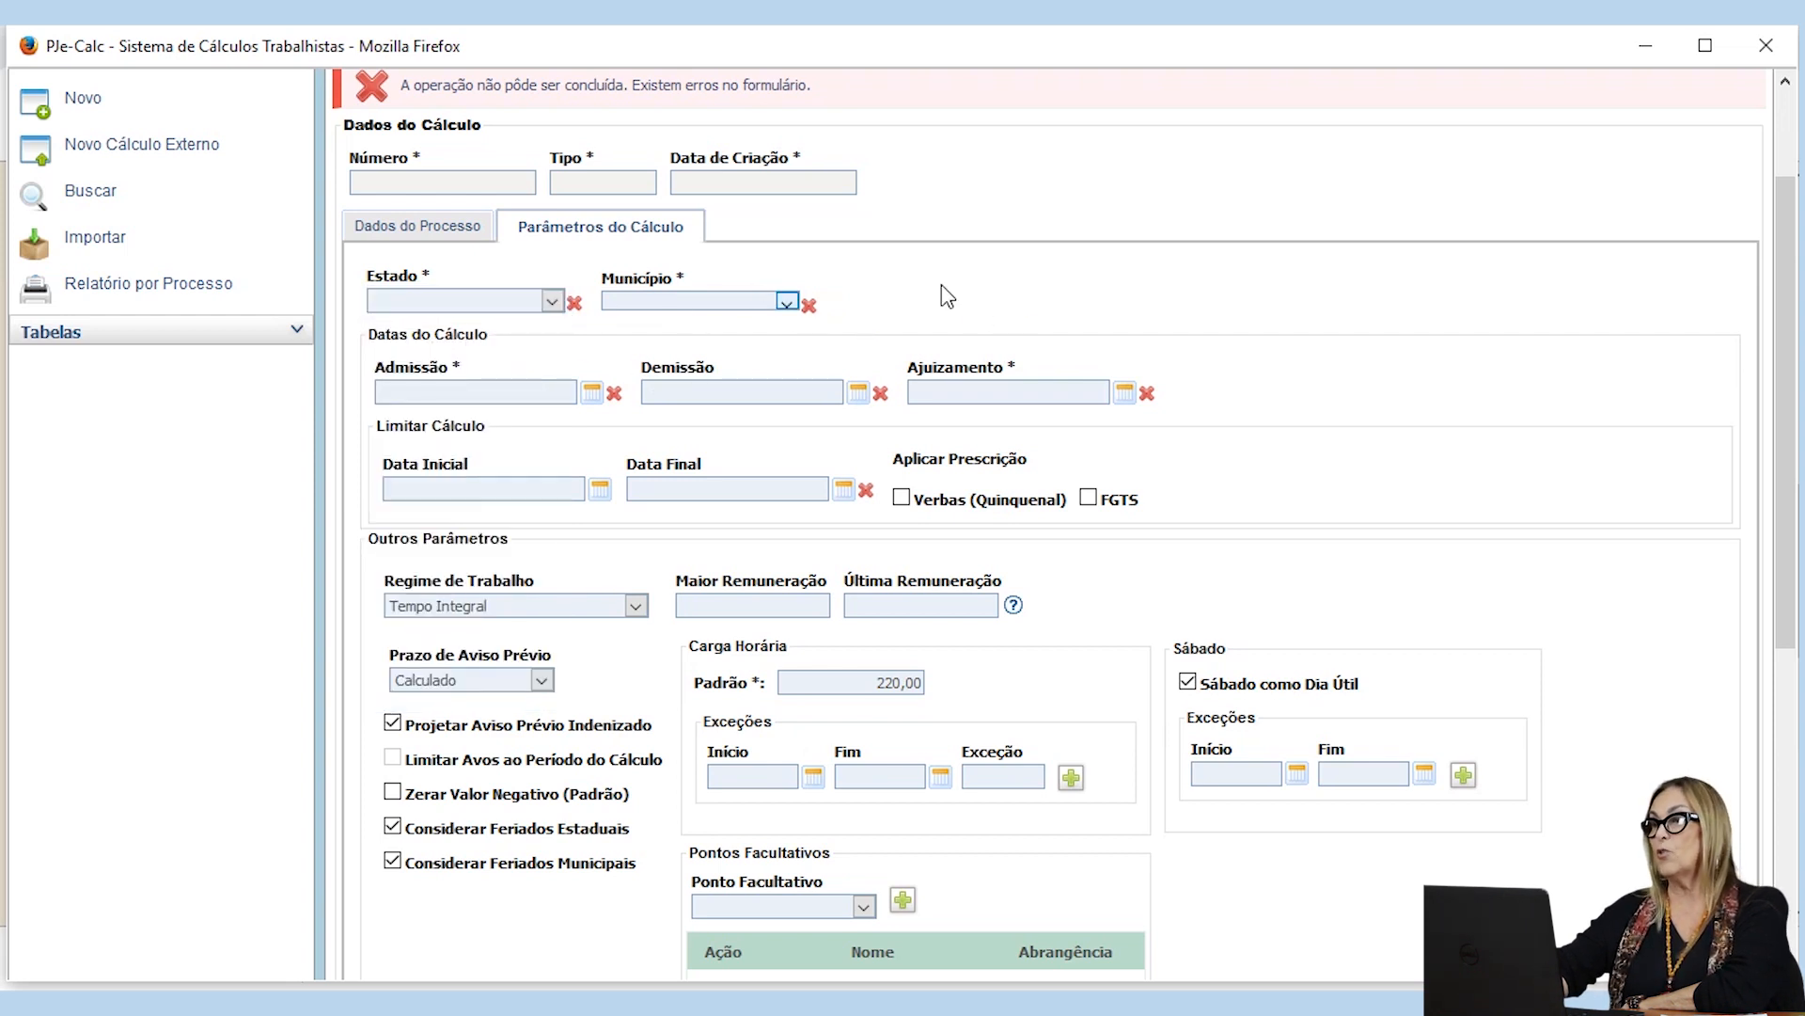
{"action": "mouse_move", "coordinate": [884, 400]}
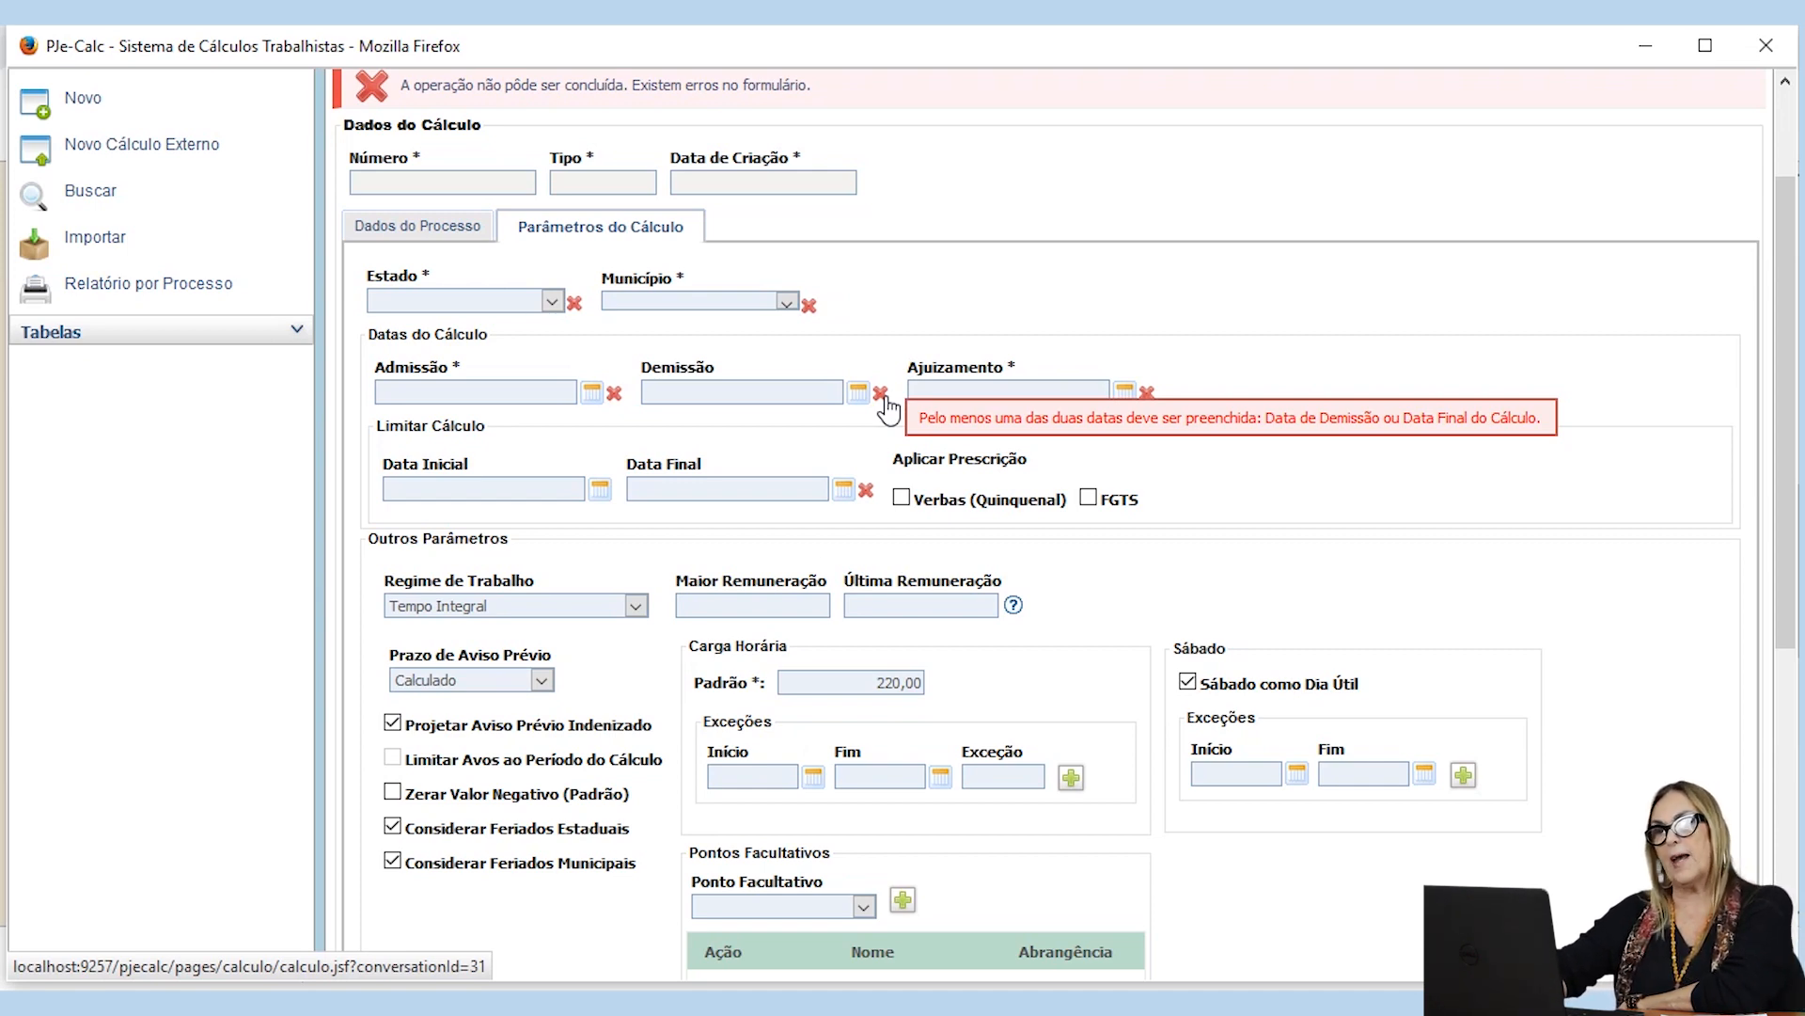
{"action": "scroll", "coordinate": [887, 409], "scroll_direction": "up", "scroll_amount": 2}
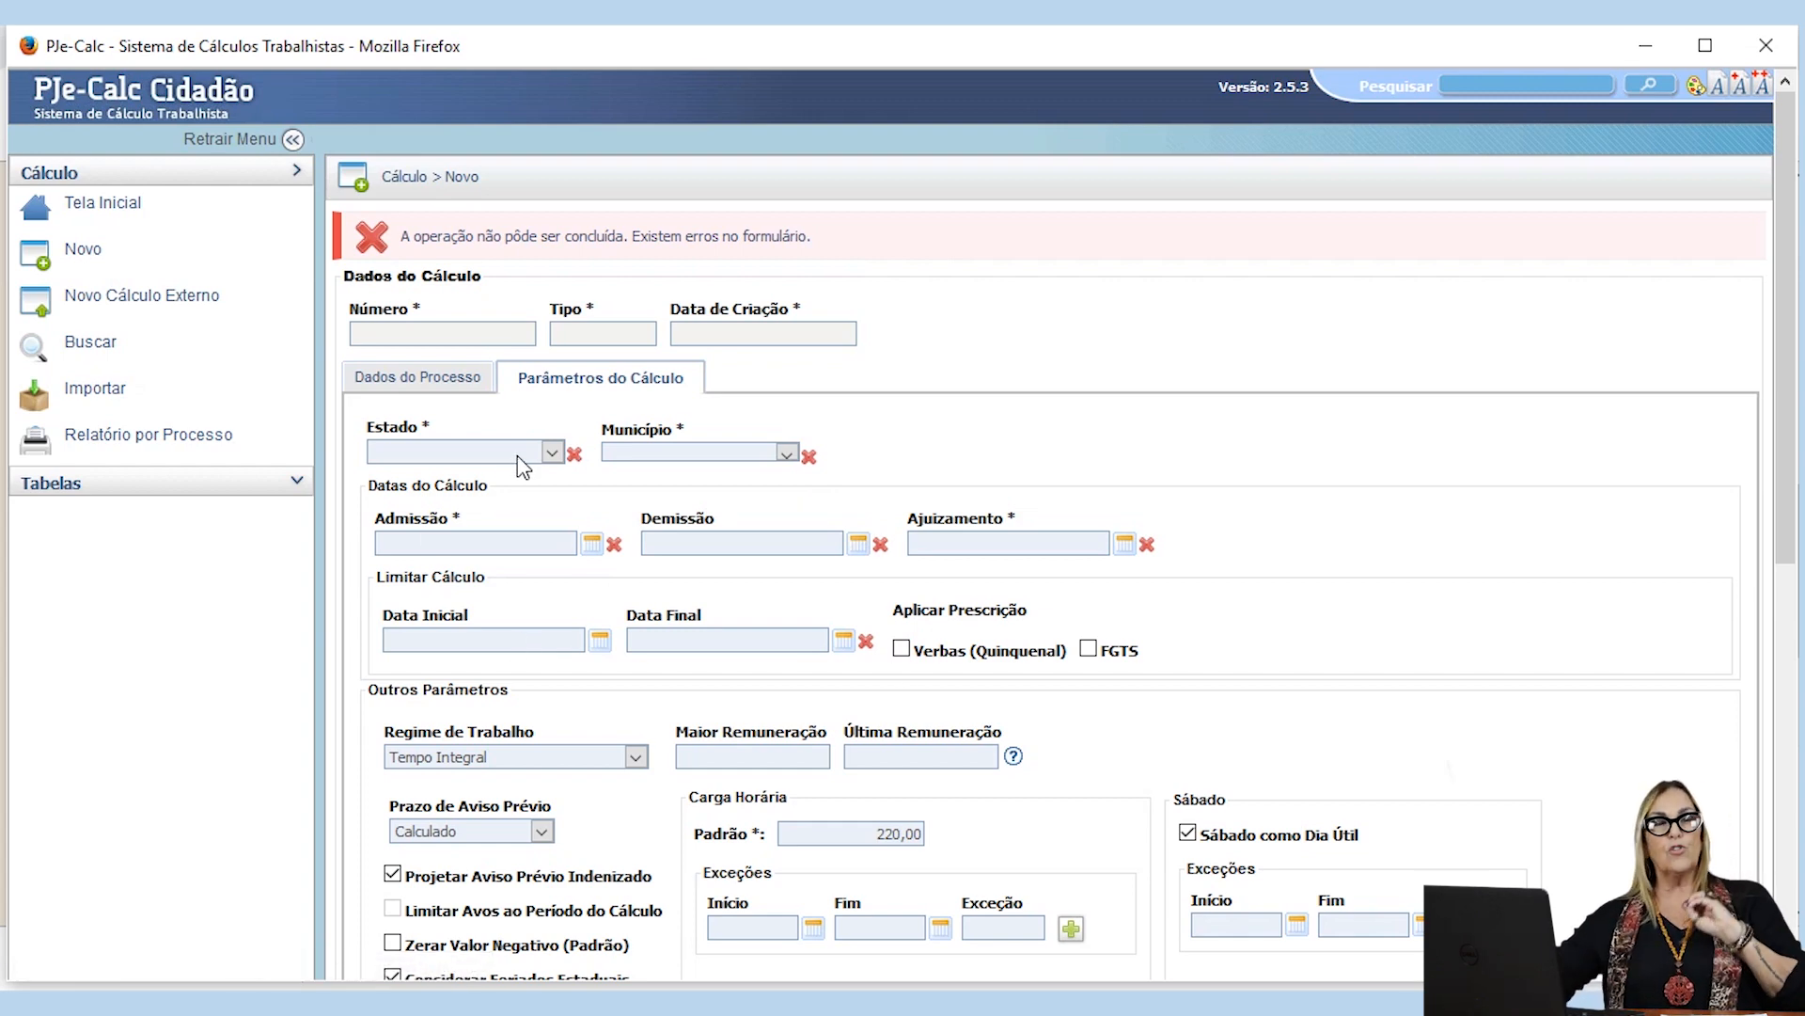
Step: Set the Estado to RJ and the Município to RIO DE JANEIRO in the calculation parameters
{"action": "scroll", "coordinate": [523, 467], "scroll_direction": "down", "scroll_amount": 2}
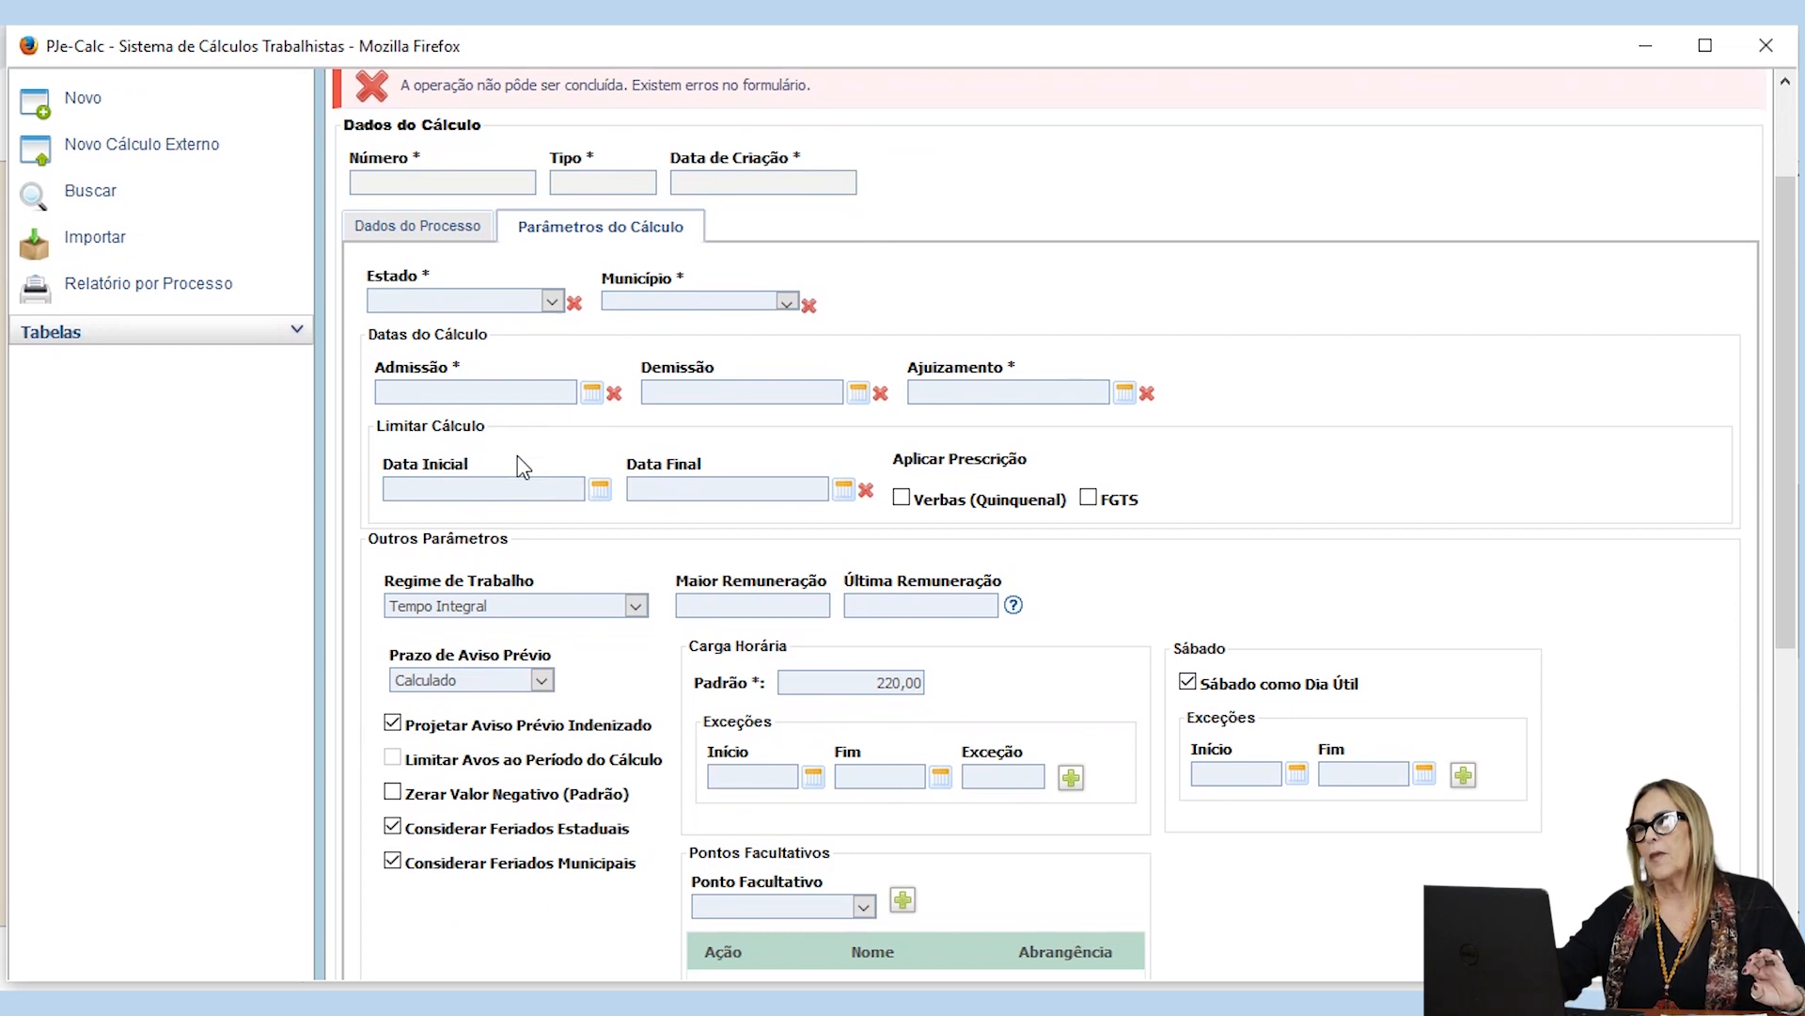
{"action": "left_click", "coordinate": [553, 302]}
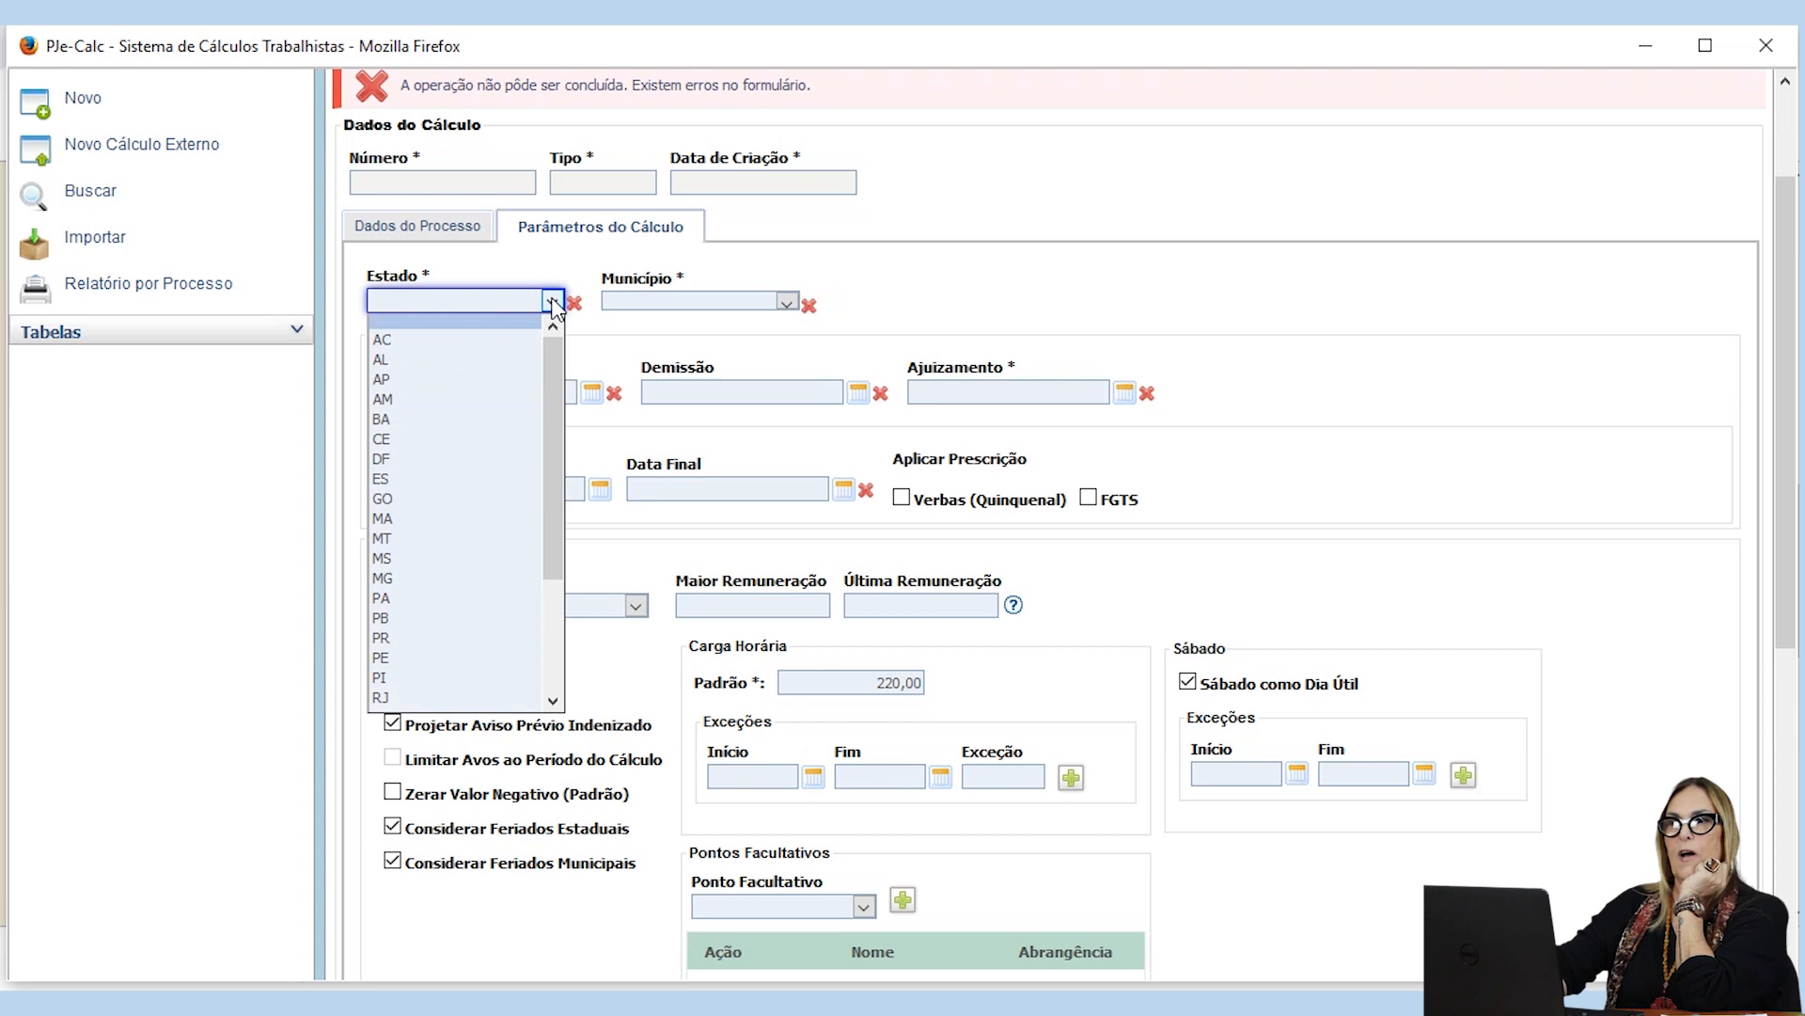
{"action": "key", "text": "r"}
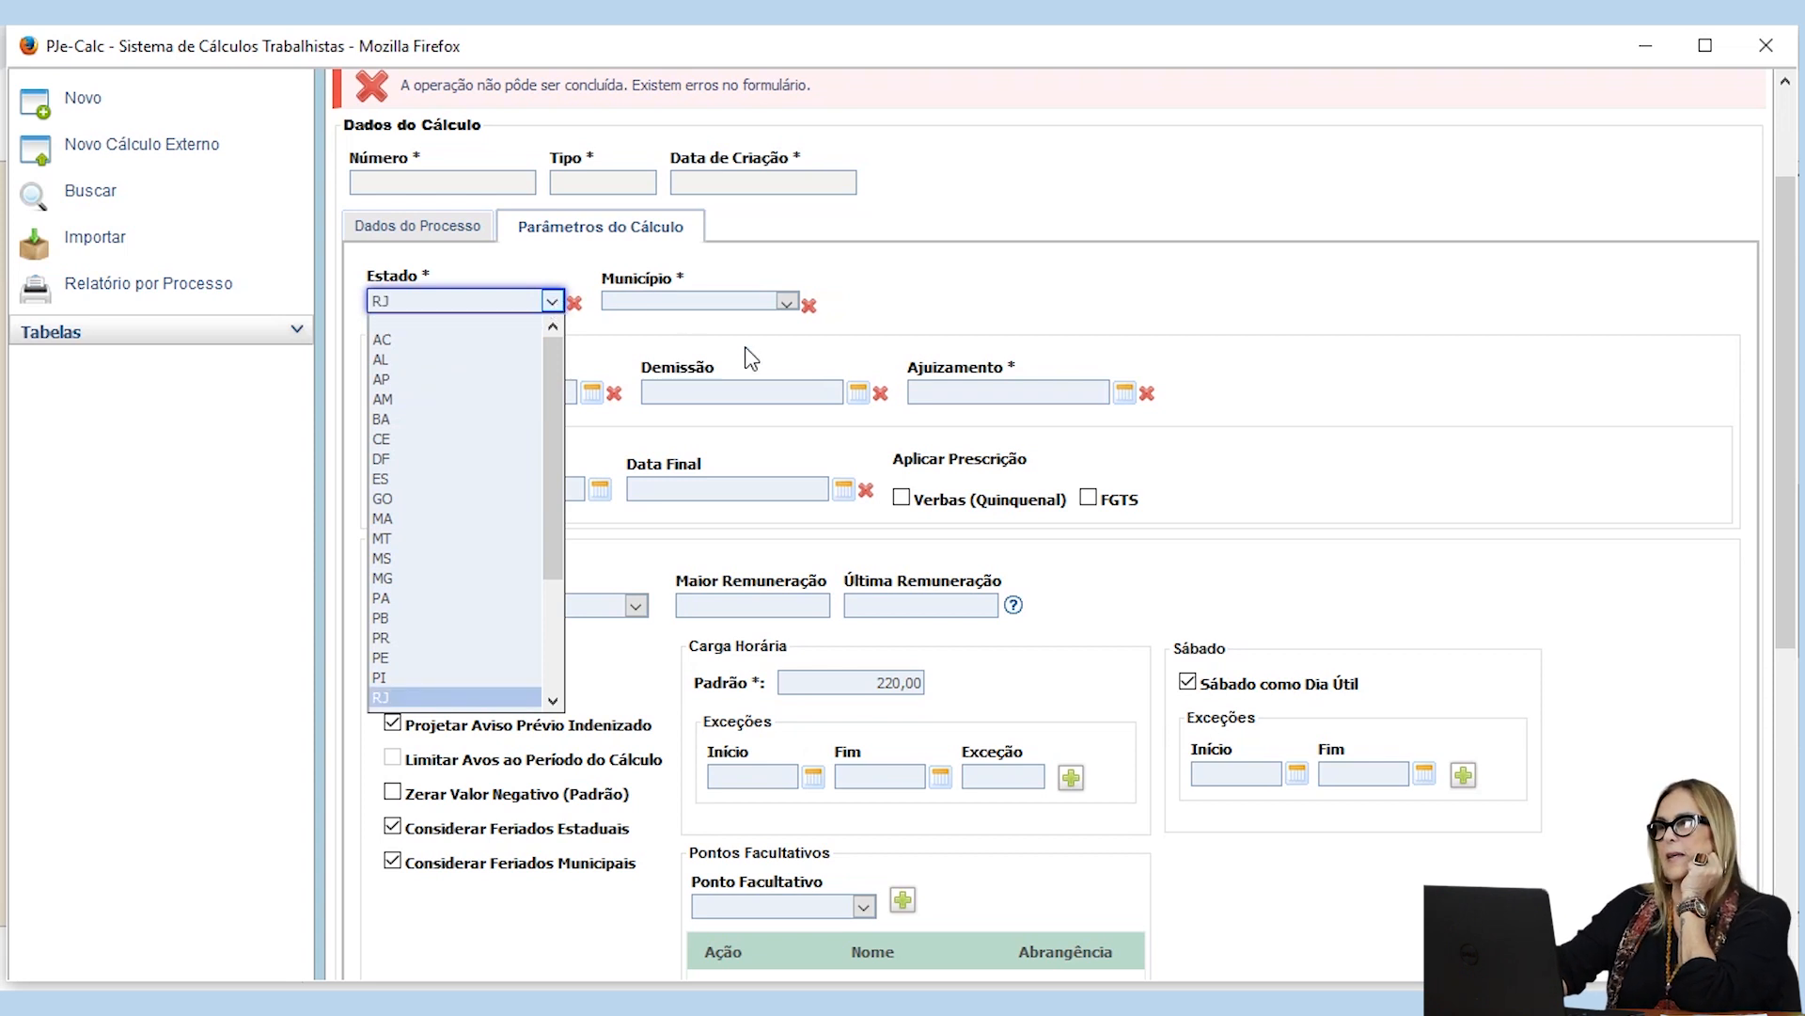
{"action": "left_click", "coordinate": [783, 305]}
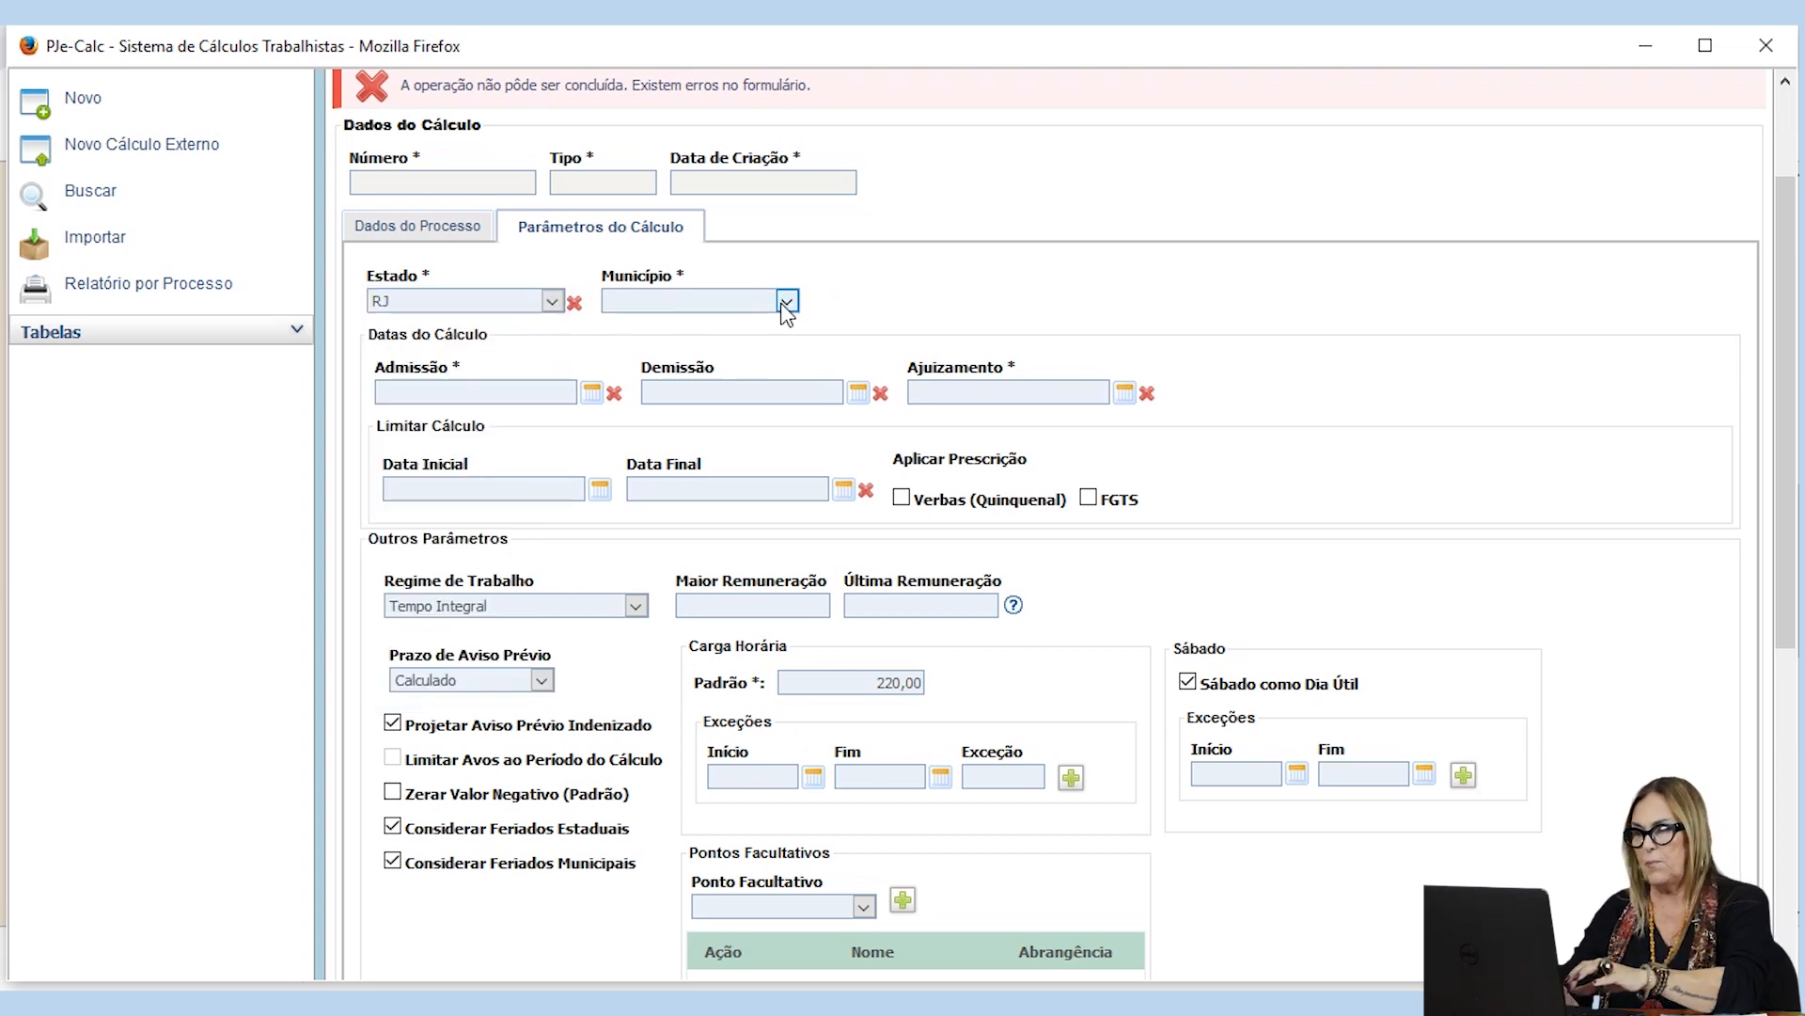
{"action": "left_click", "coordinate": [786, 302]}
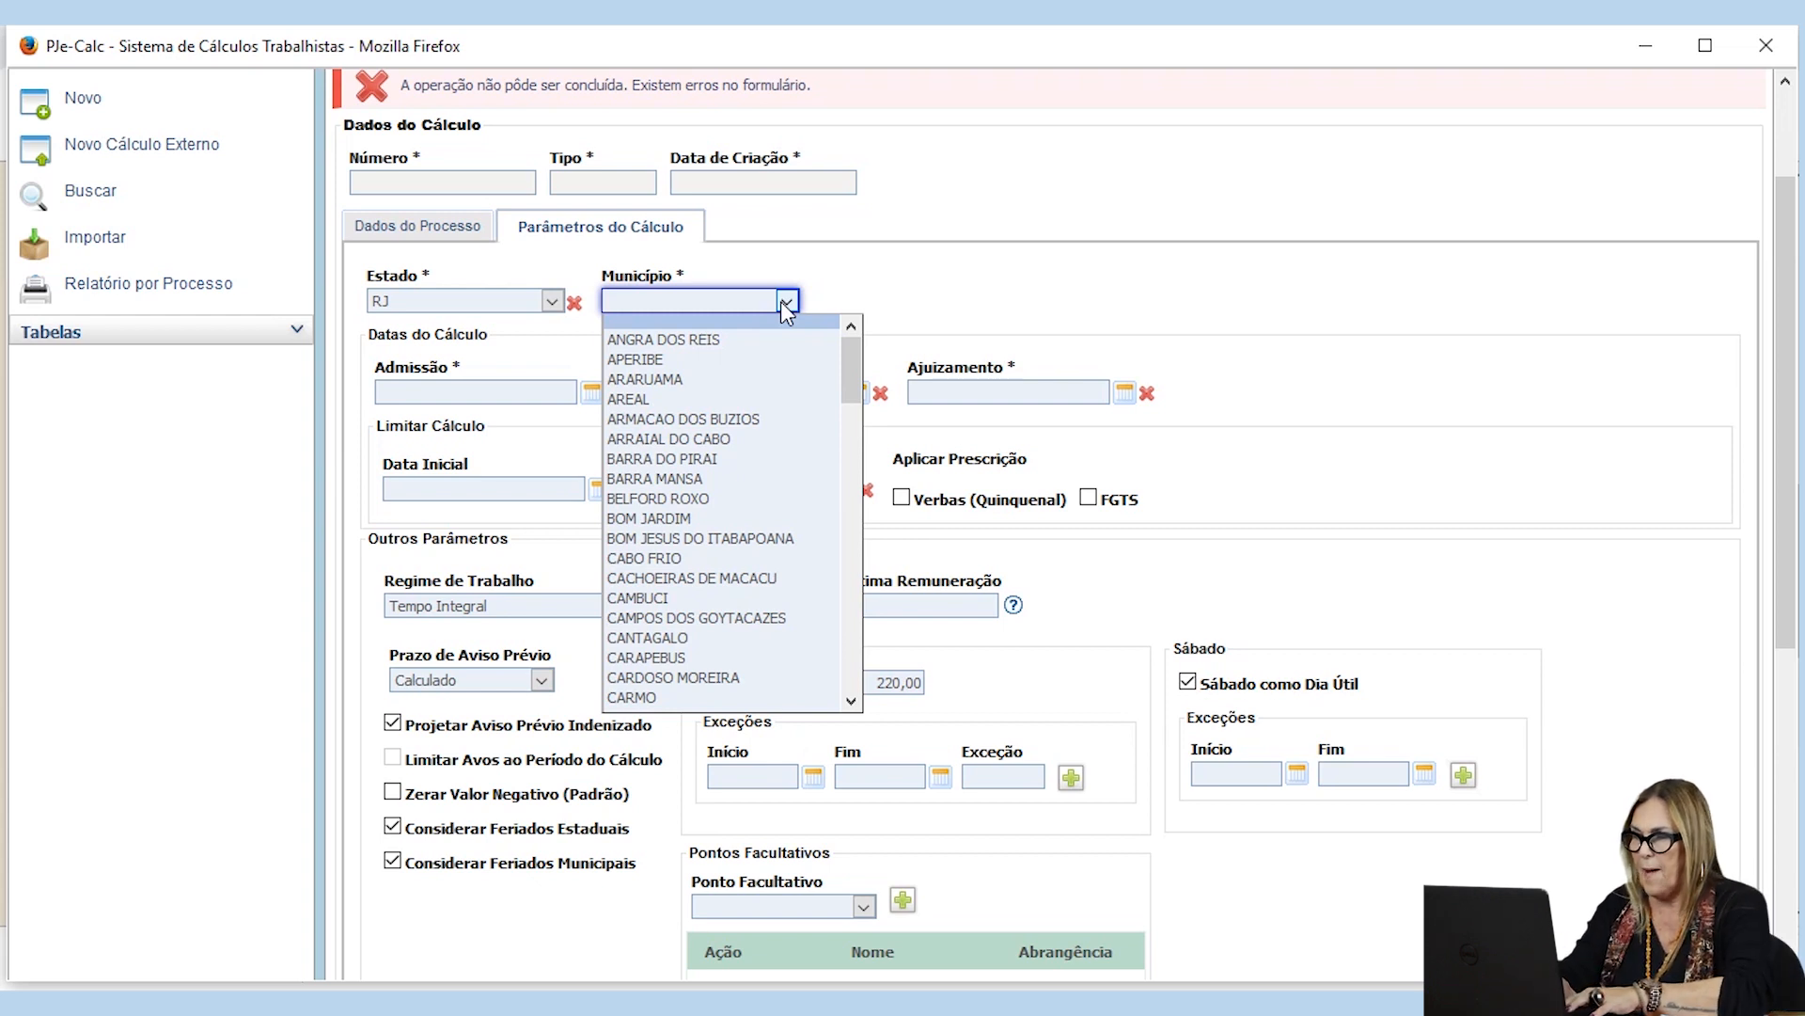
{"action": "type", "text": "ri"}
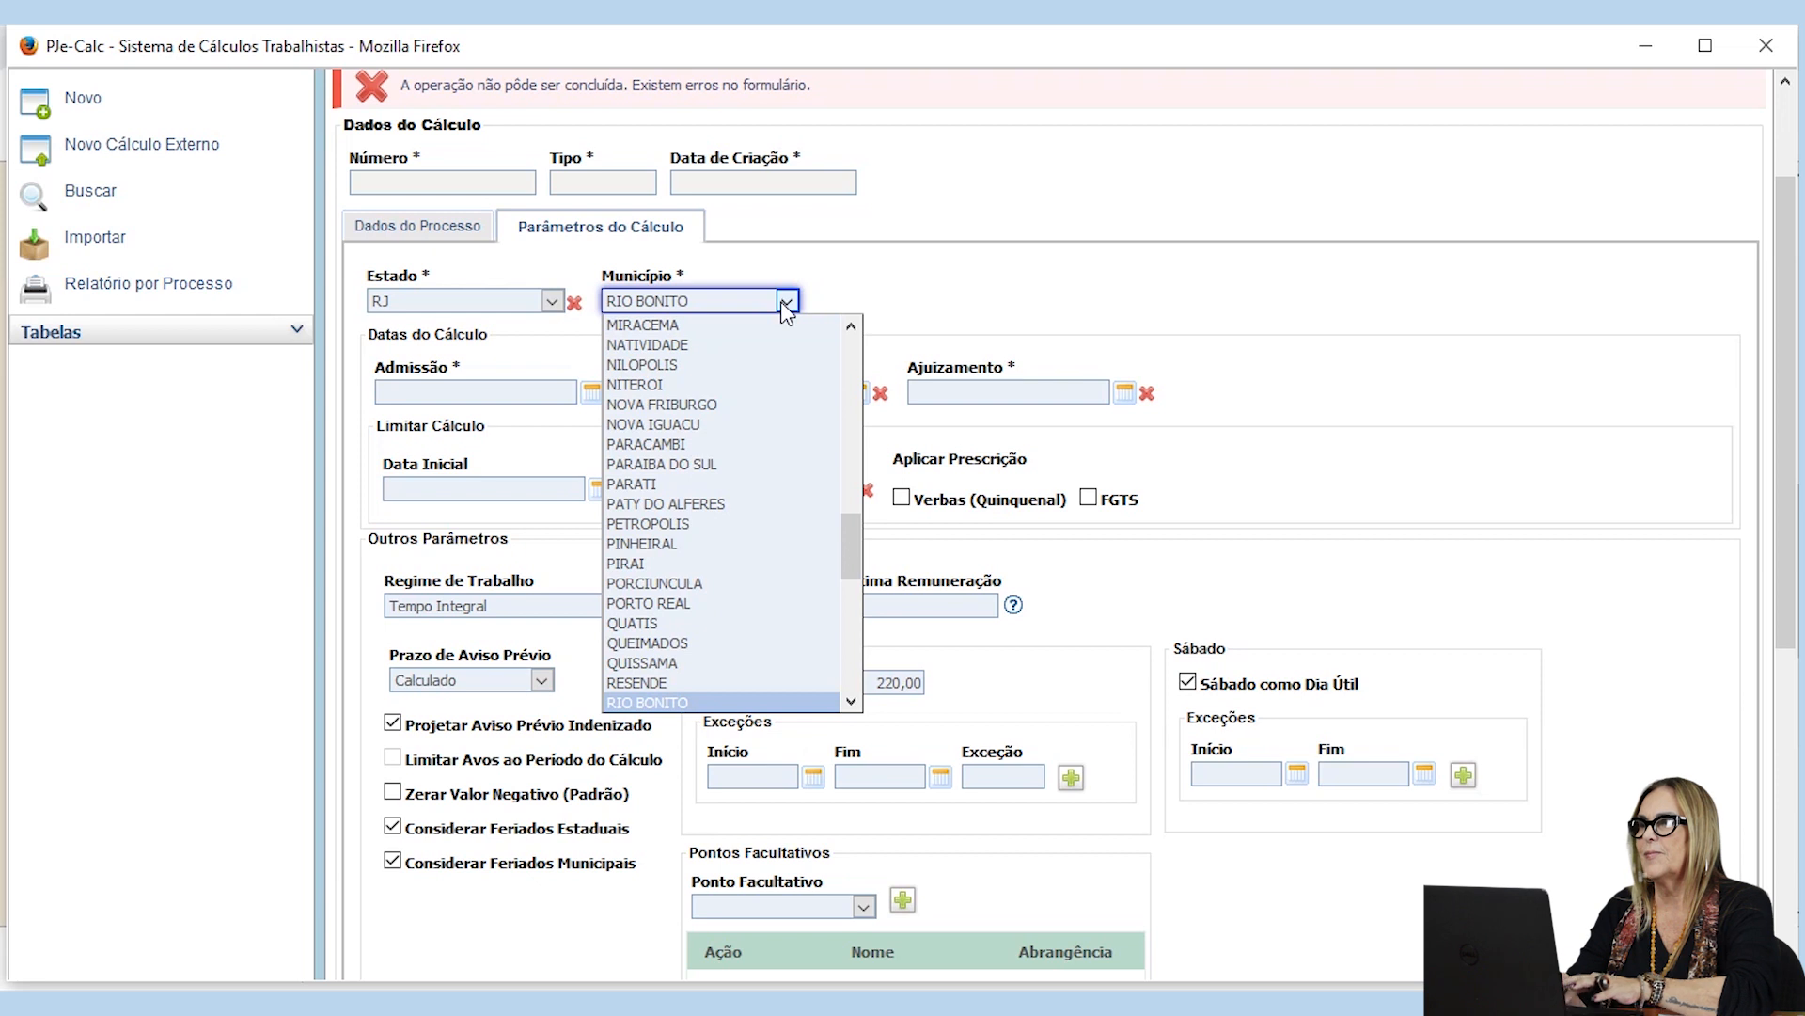
{"action": "key", "text": "Down"}
{"action": "key", "text": "Down"}
{"action": "key", "text": "Down"}
{"action": "key", "text": "Down"}
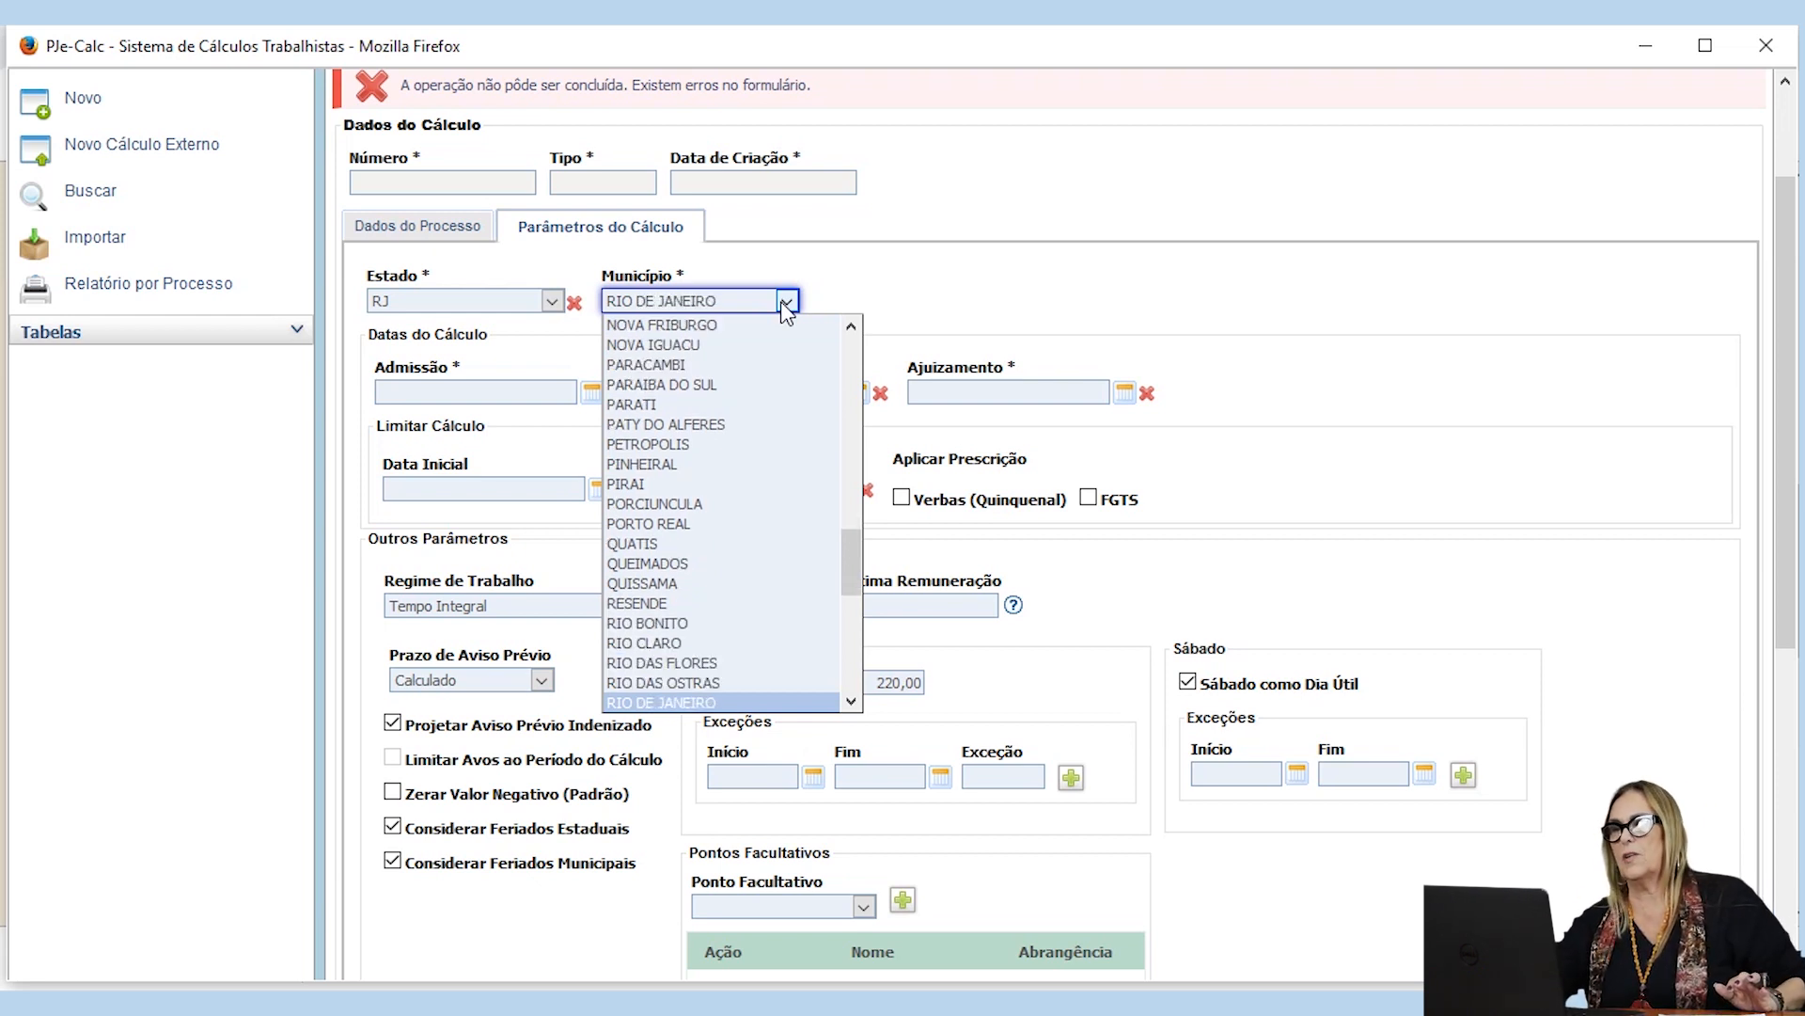
{"action": "left_click", "coordinate": [976, 277]}
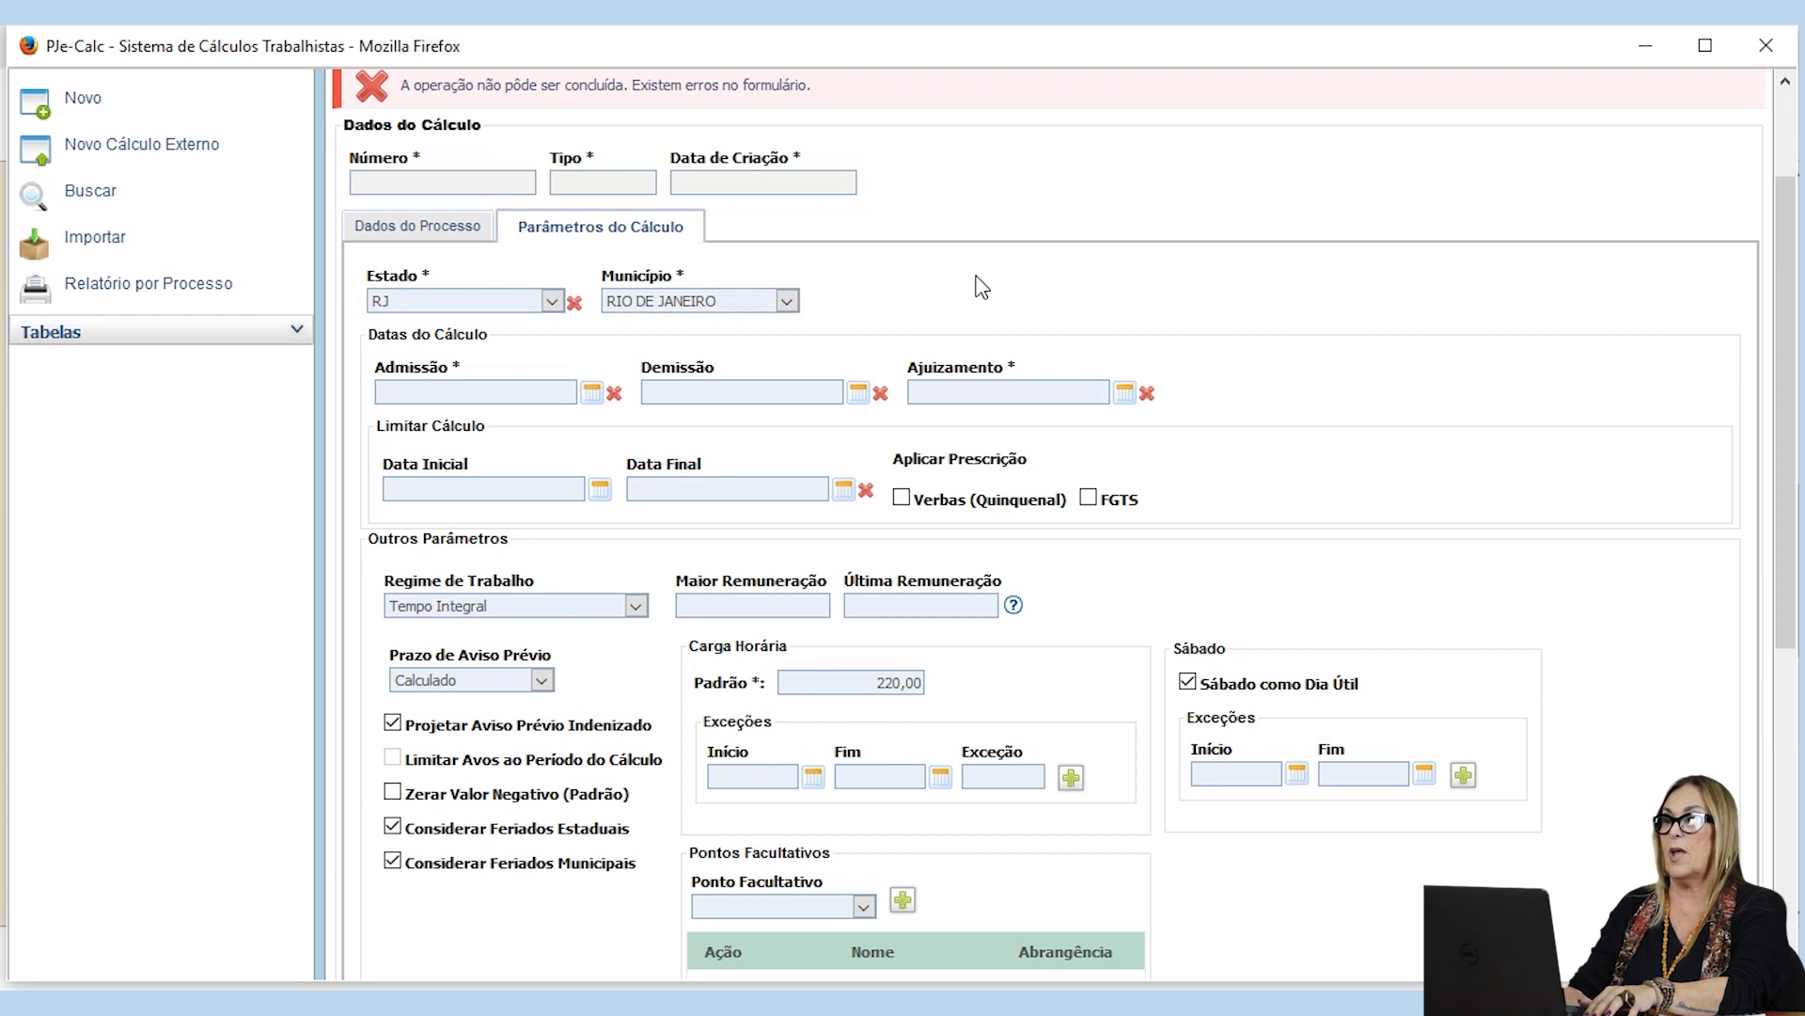
Step: Enter 01/01/2018 as the Admissão date and 25/02/2019 as the Demissão date
{"action": "key", "text": "Tab"}
{"action": "key", "text": "Tab"}
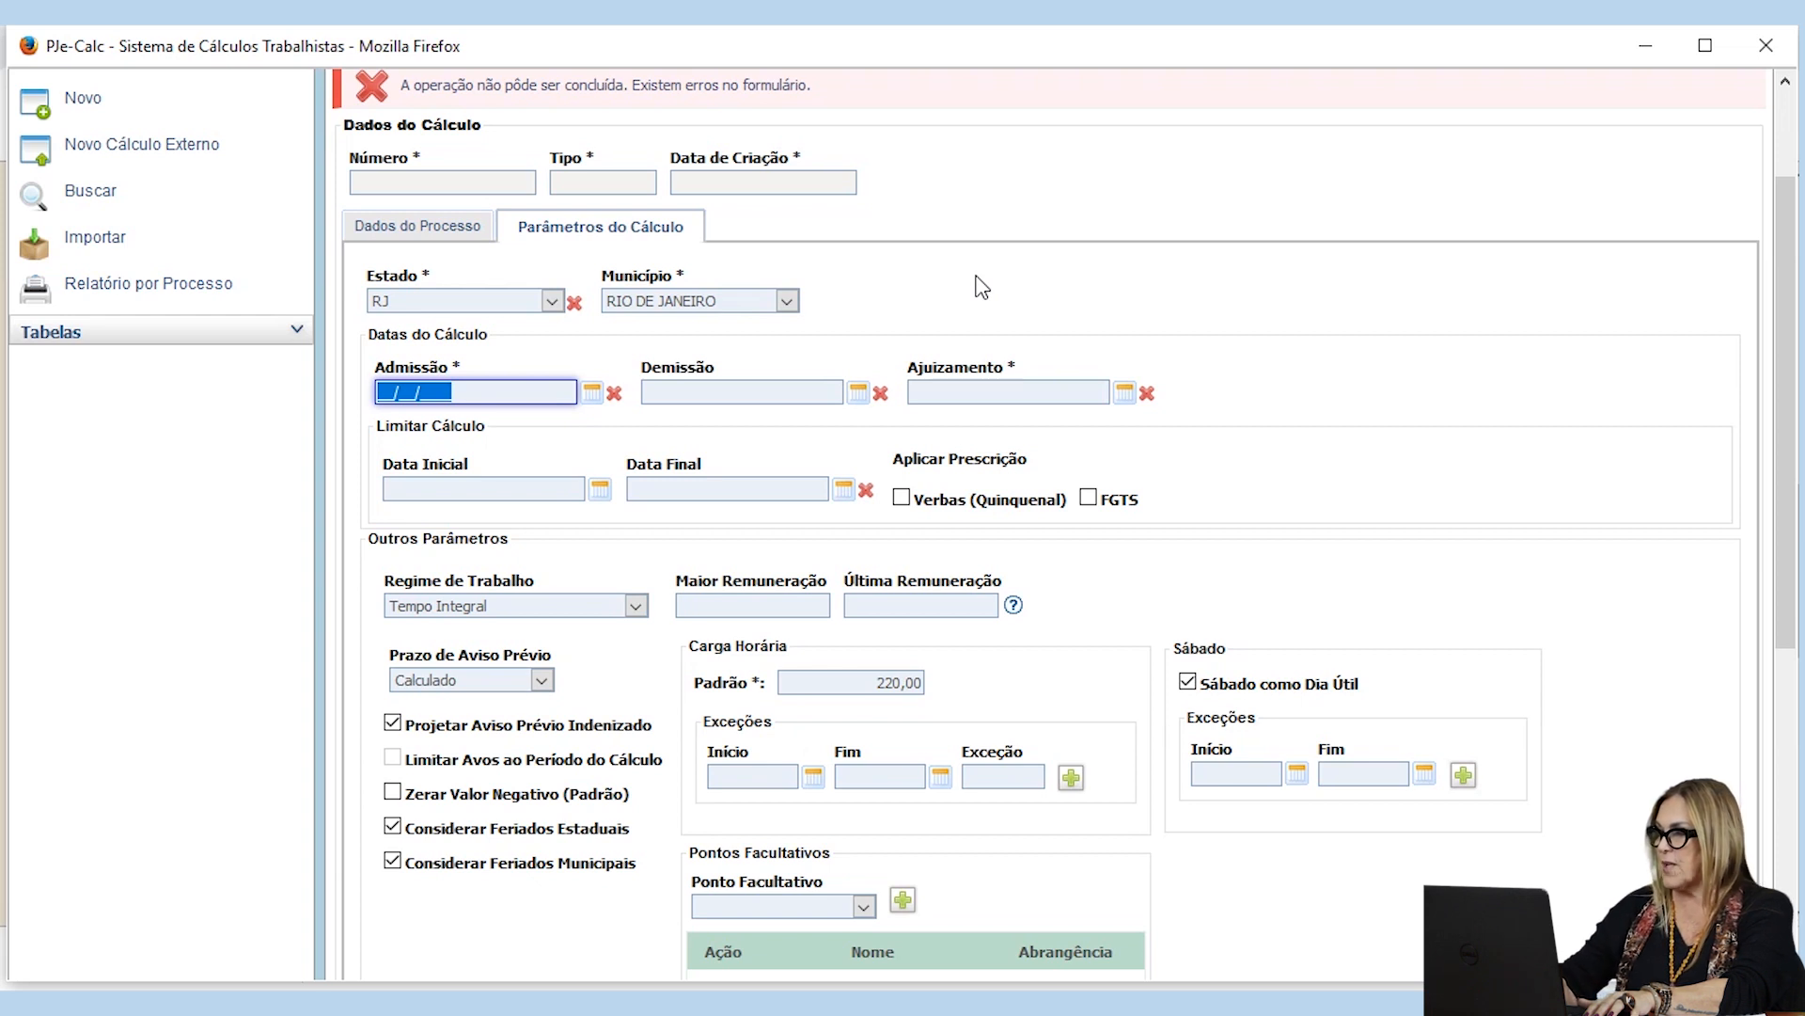
{"action": "type", "text": "01/01/"}
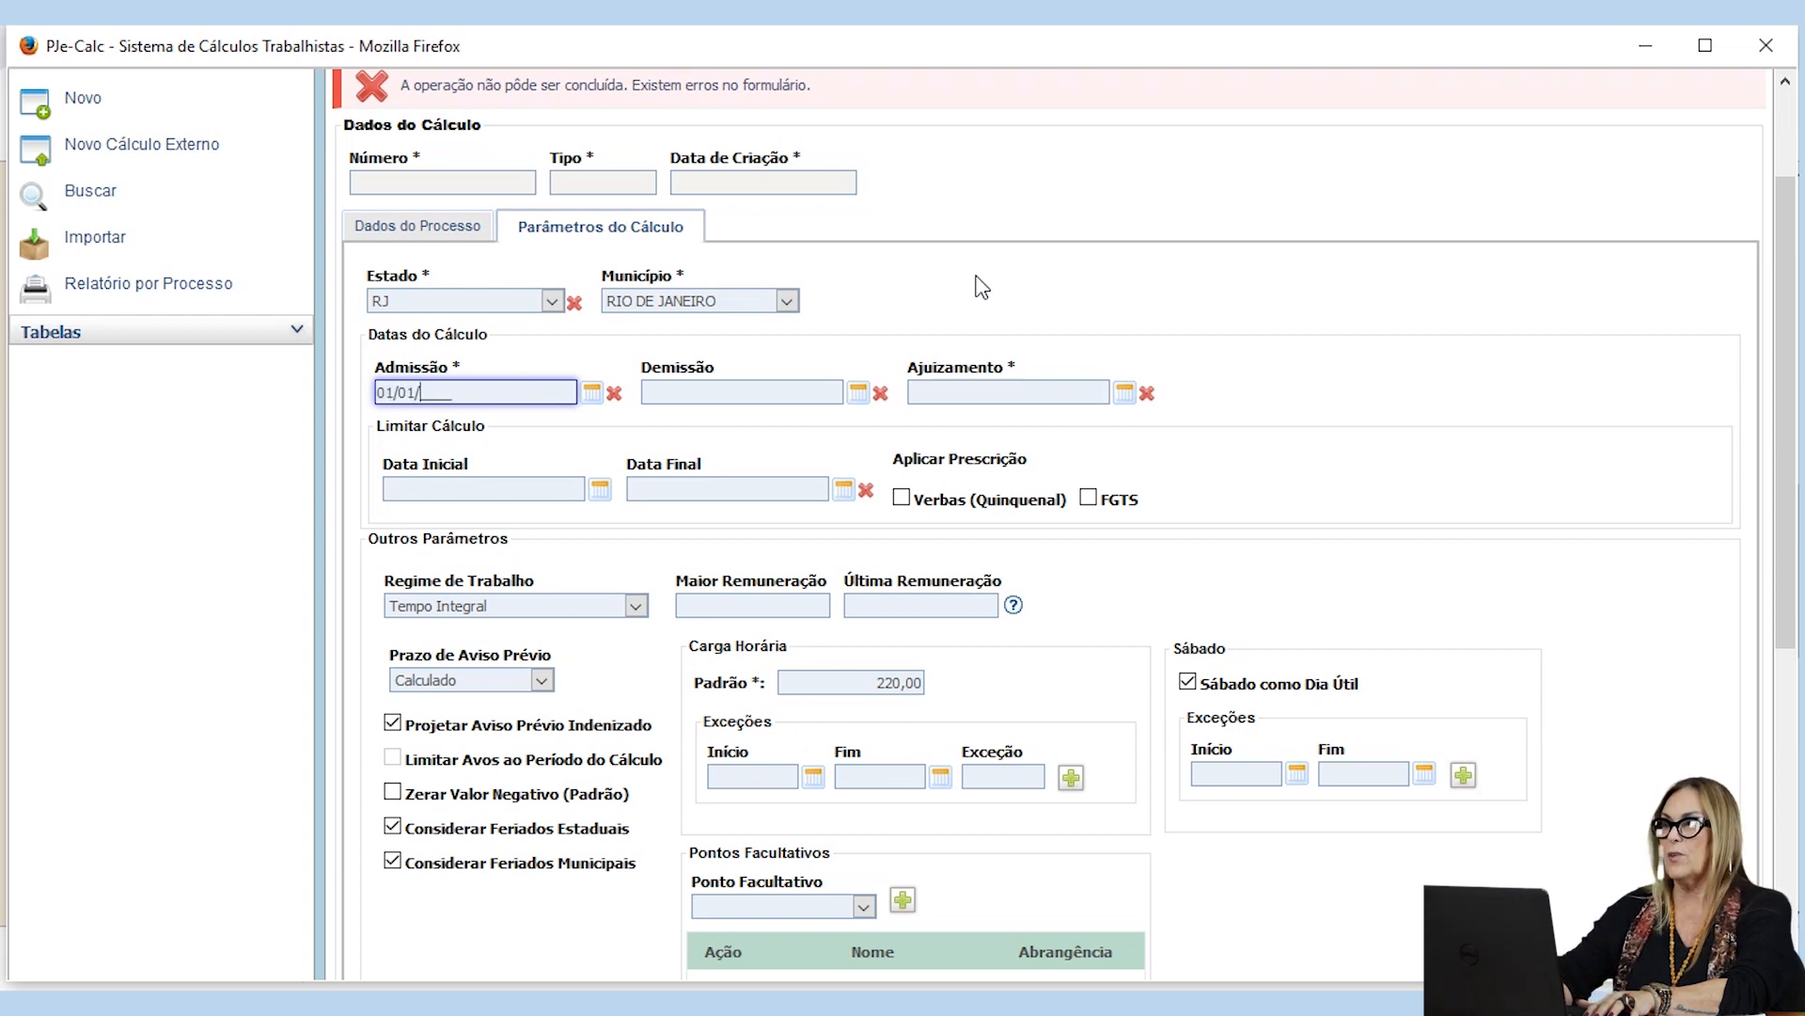
{"action": "type", "text": "2018"}
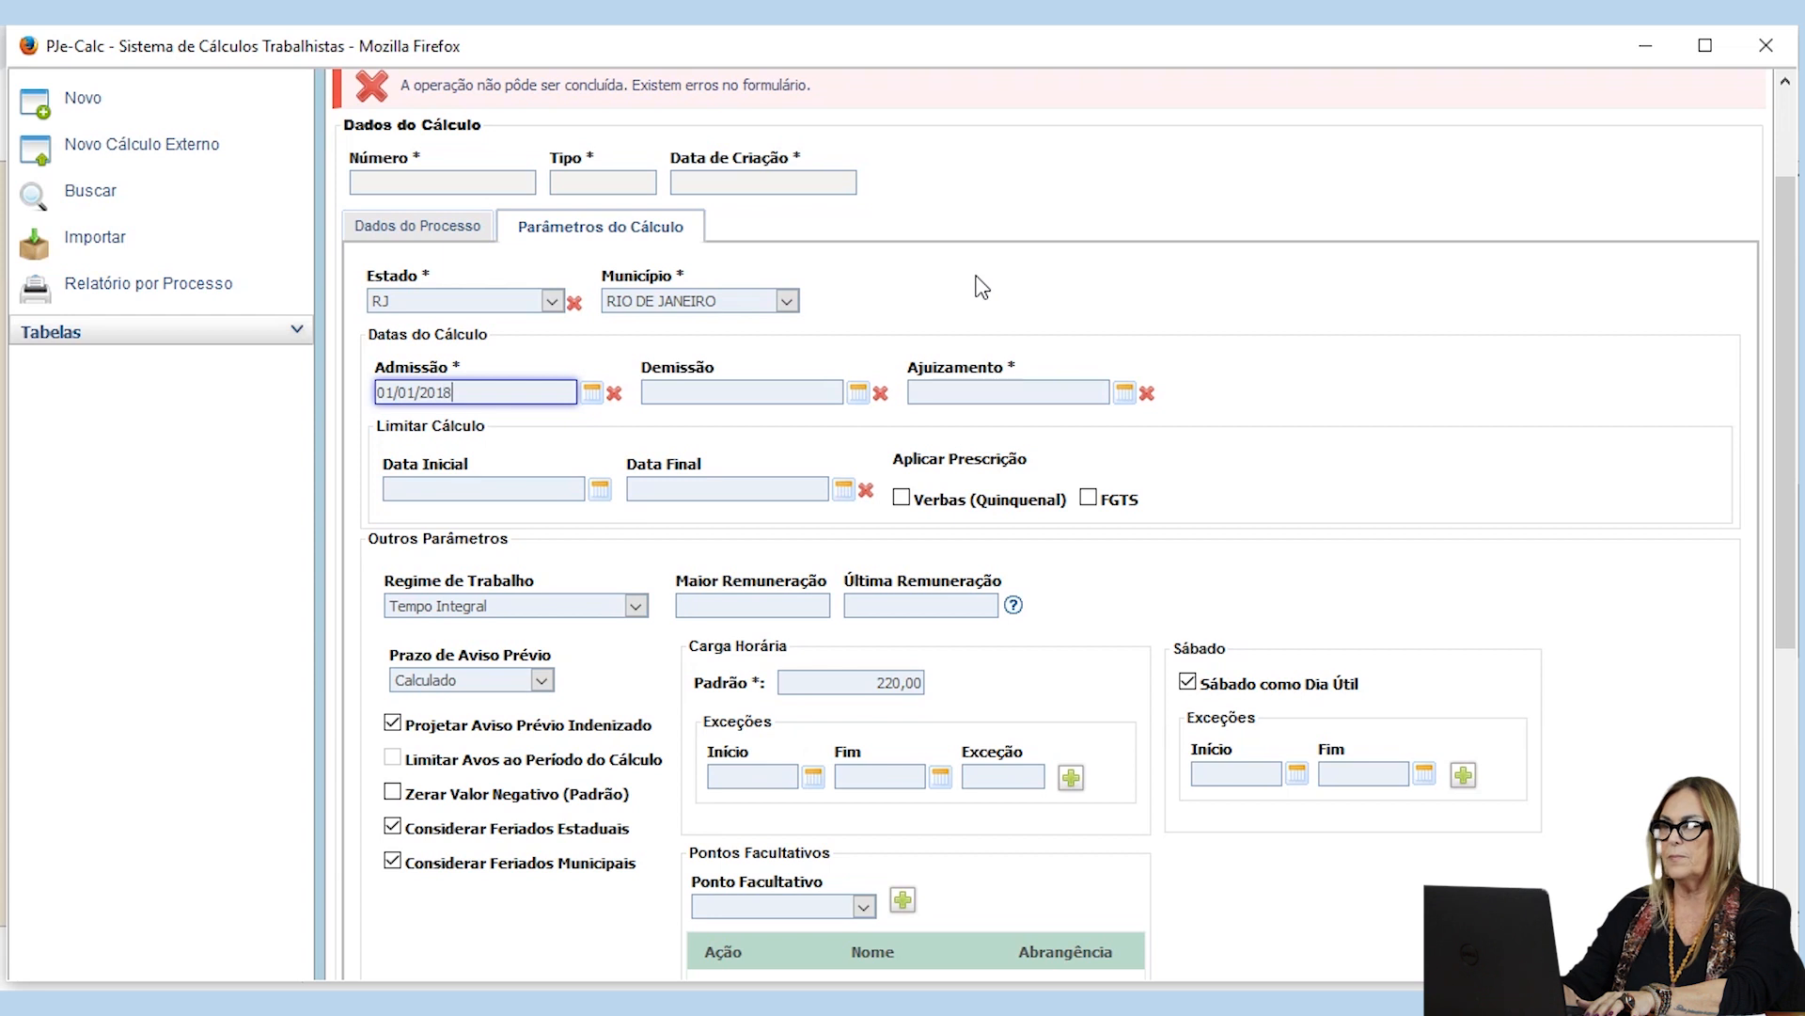
{"action": "key", "text": "Tab"}
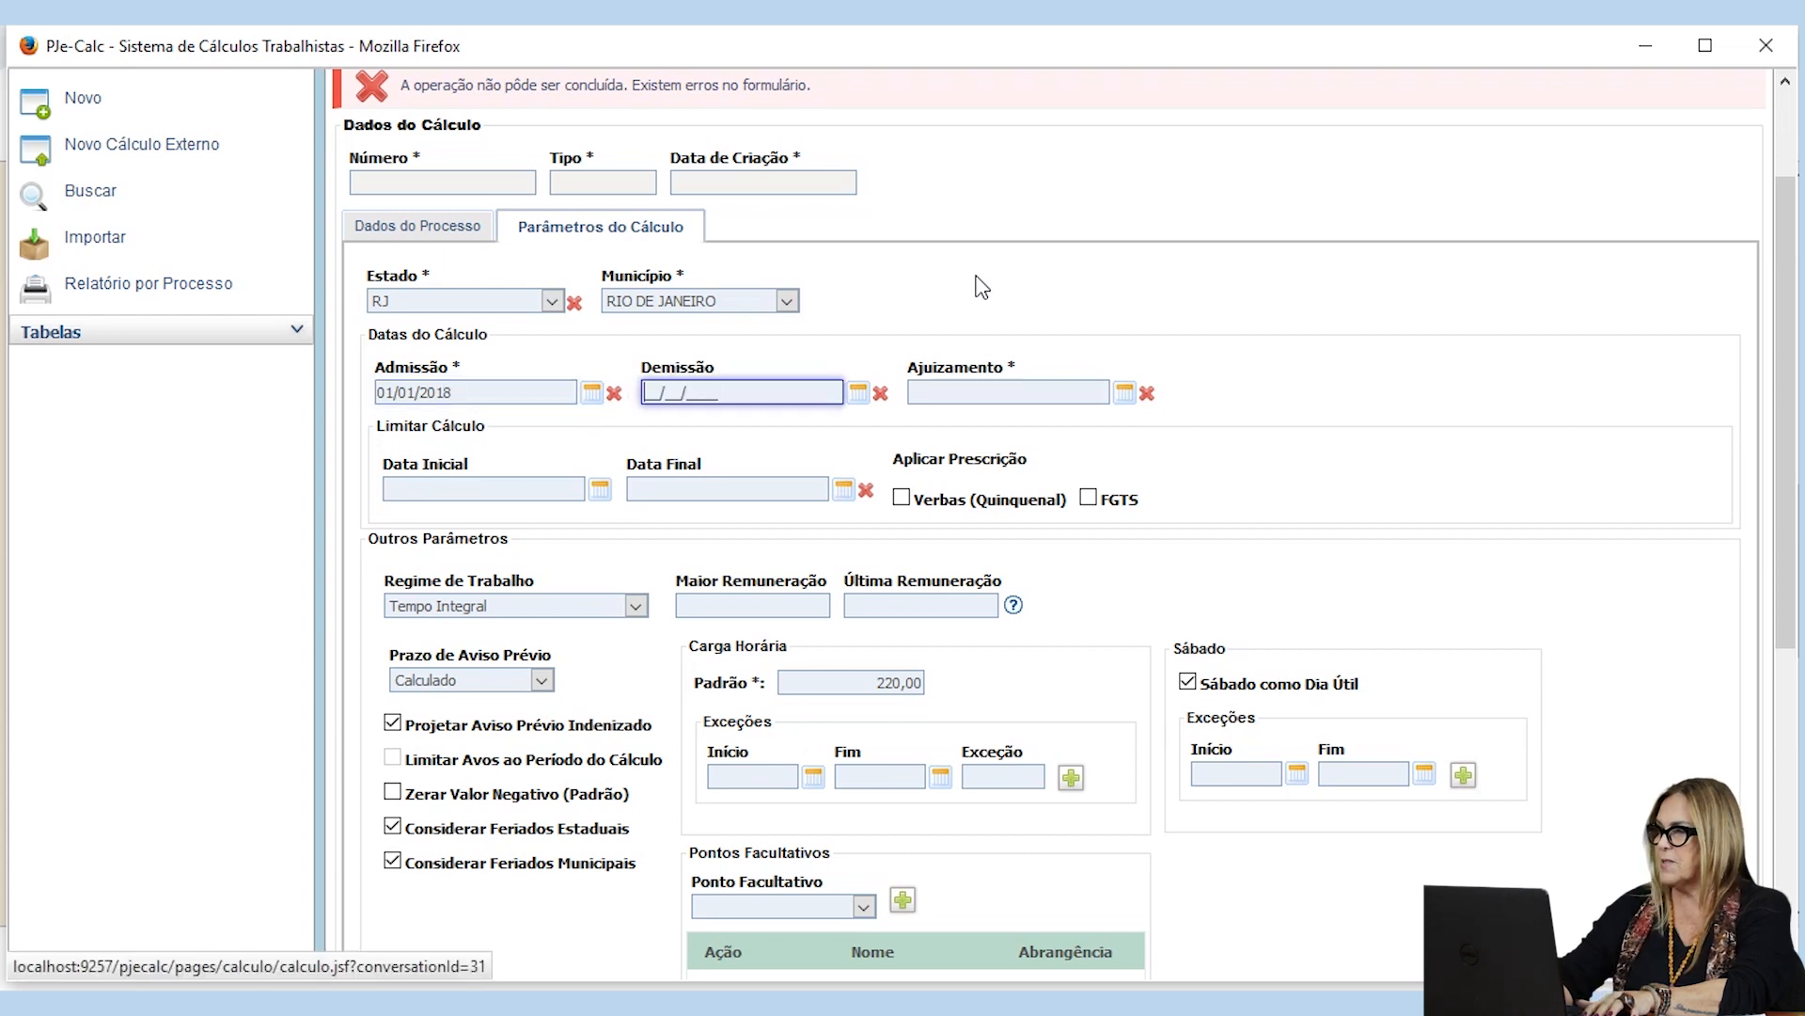
{"action": "type", "text": "25/02/20"}
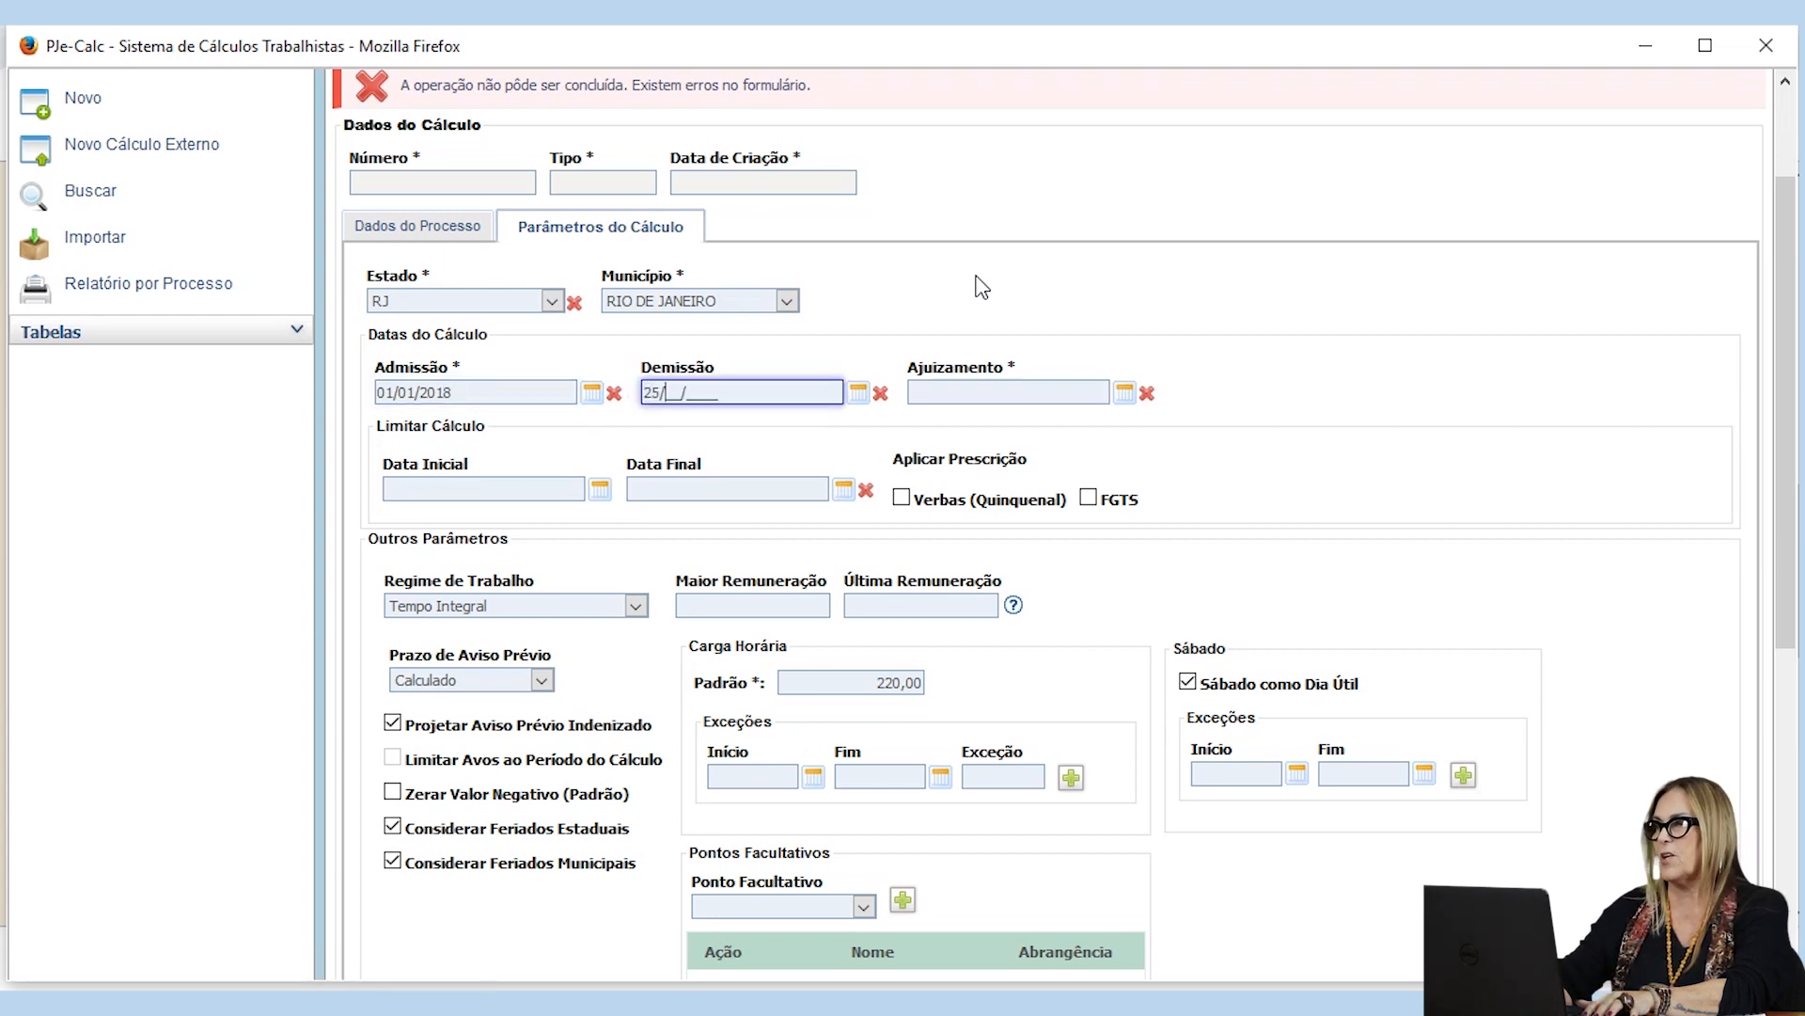
{"action": "type", "text": "19"}
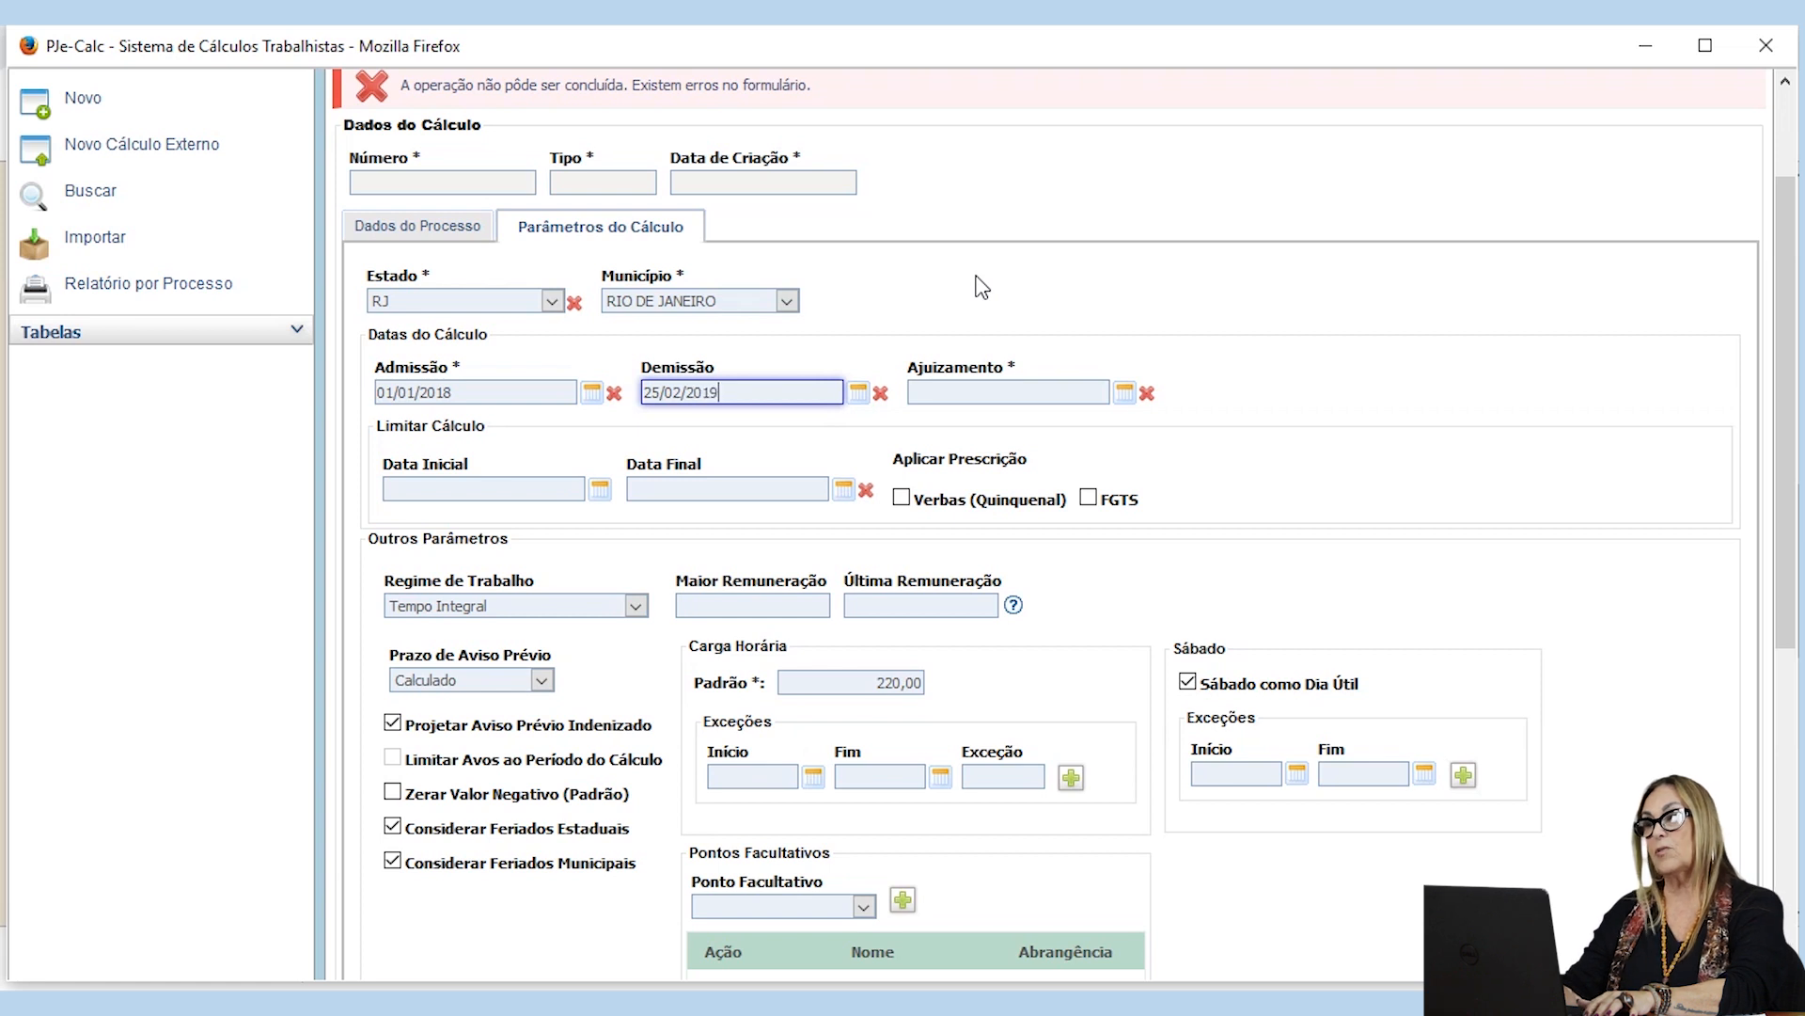
Step: Enter 02/09/2019 as the Ajuizamento date
{"action": "key", "text": "Tab"}
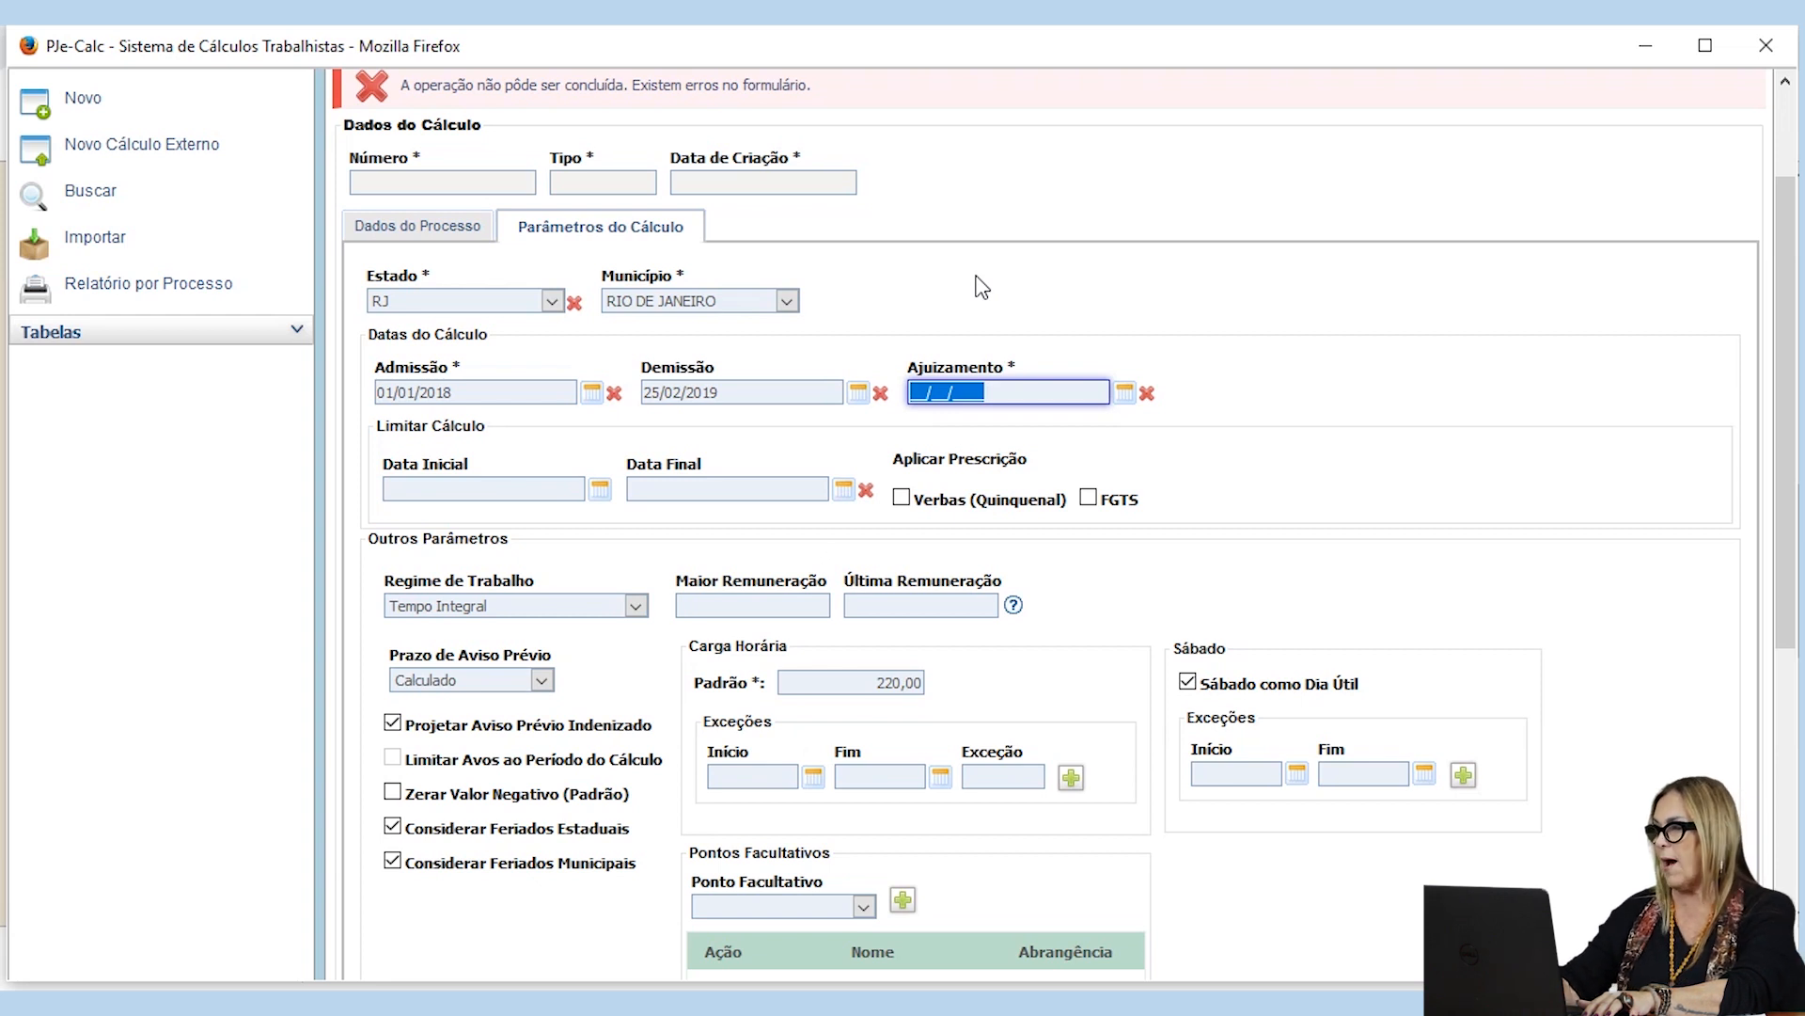
{"action": "type", "text": "02/09/"}
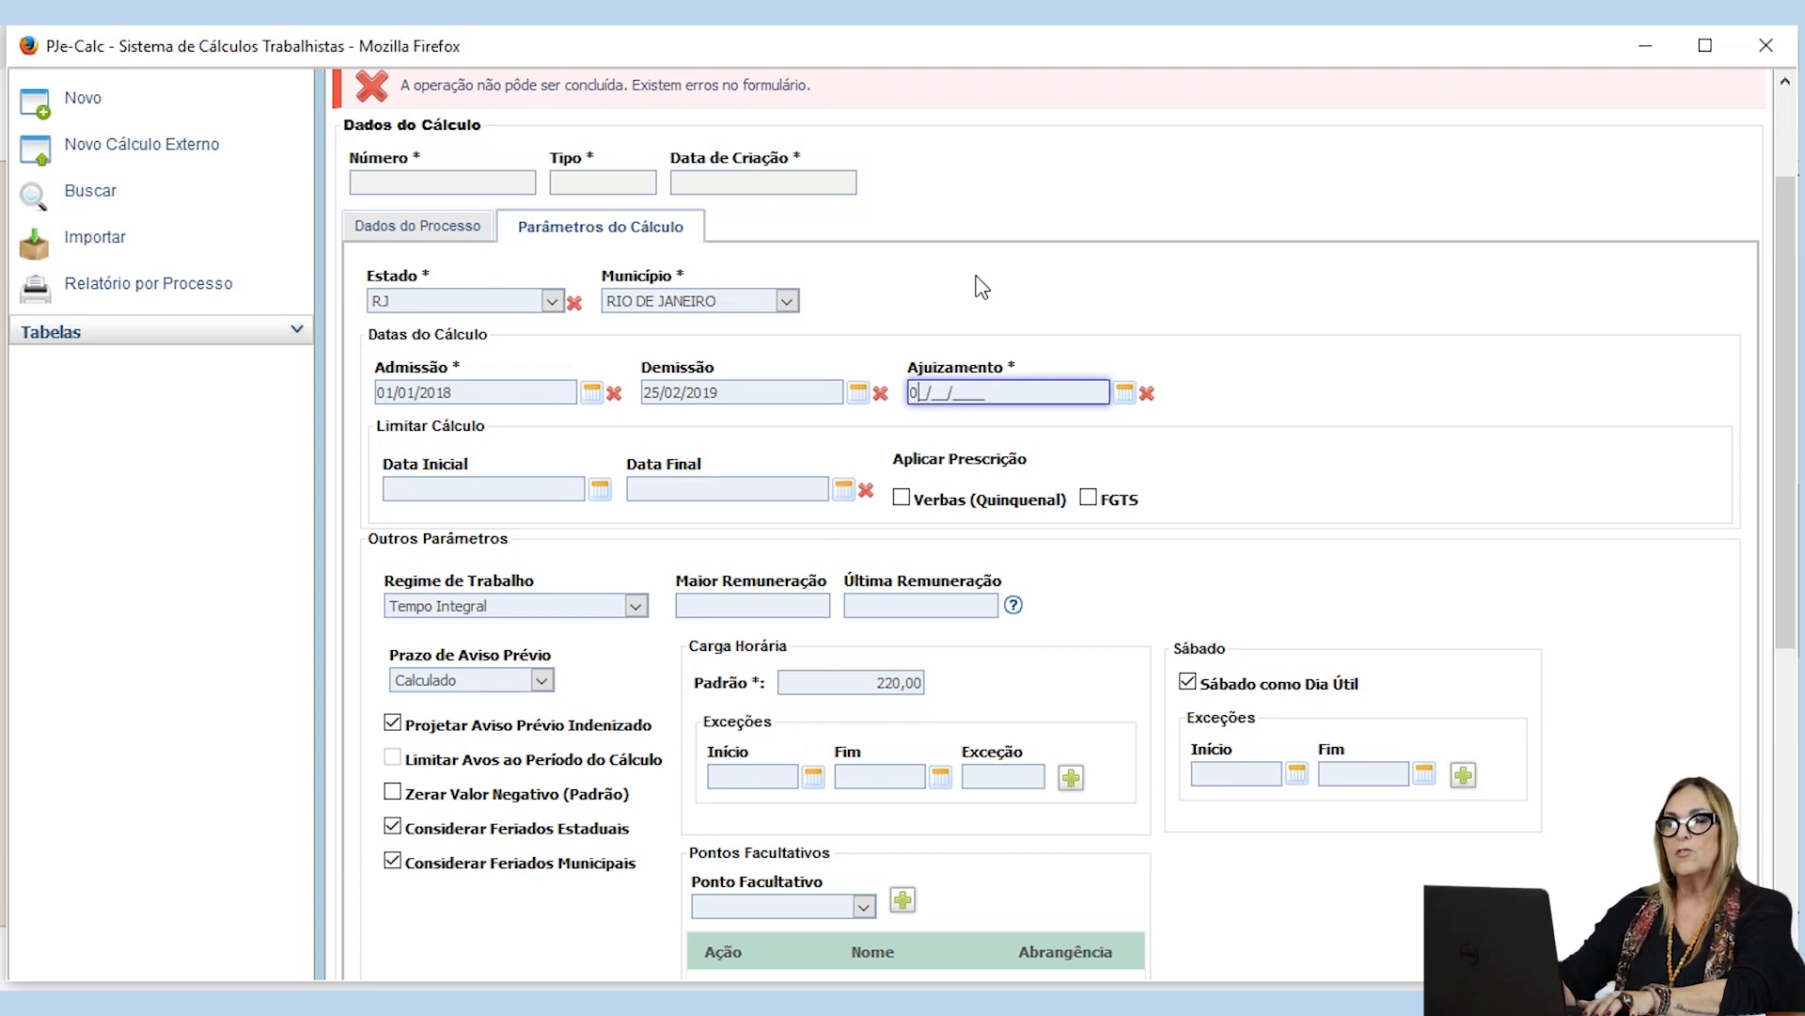
{"action": "type", "text": "201"}
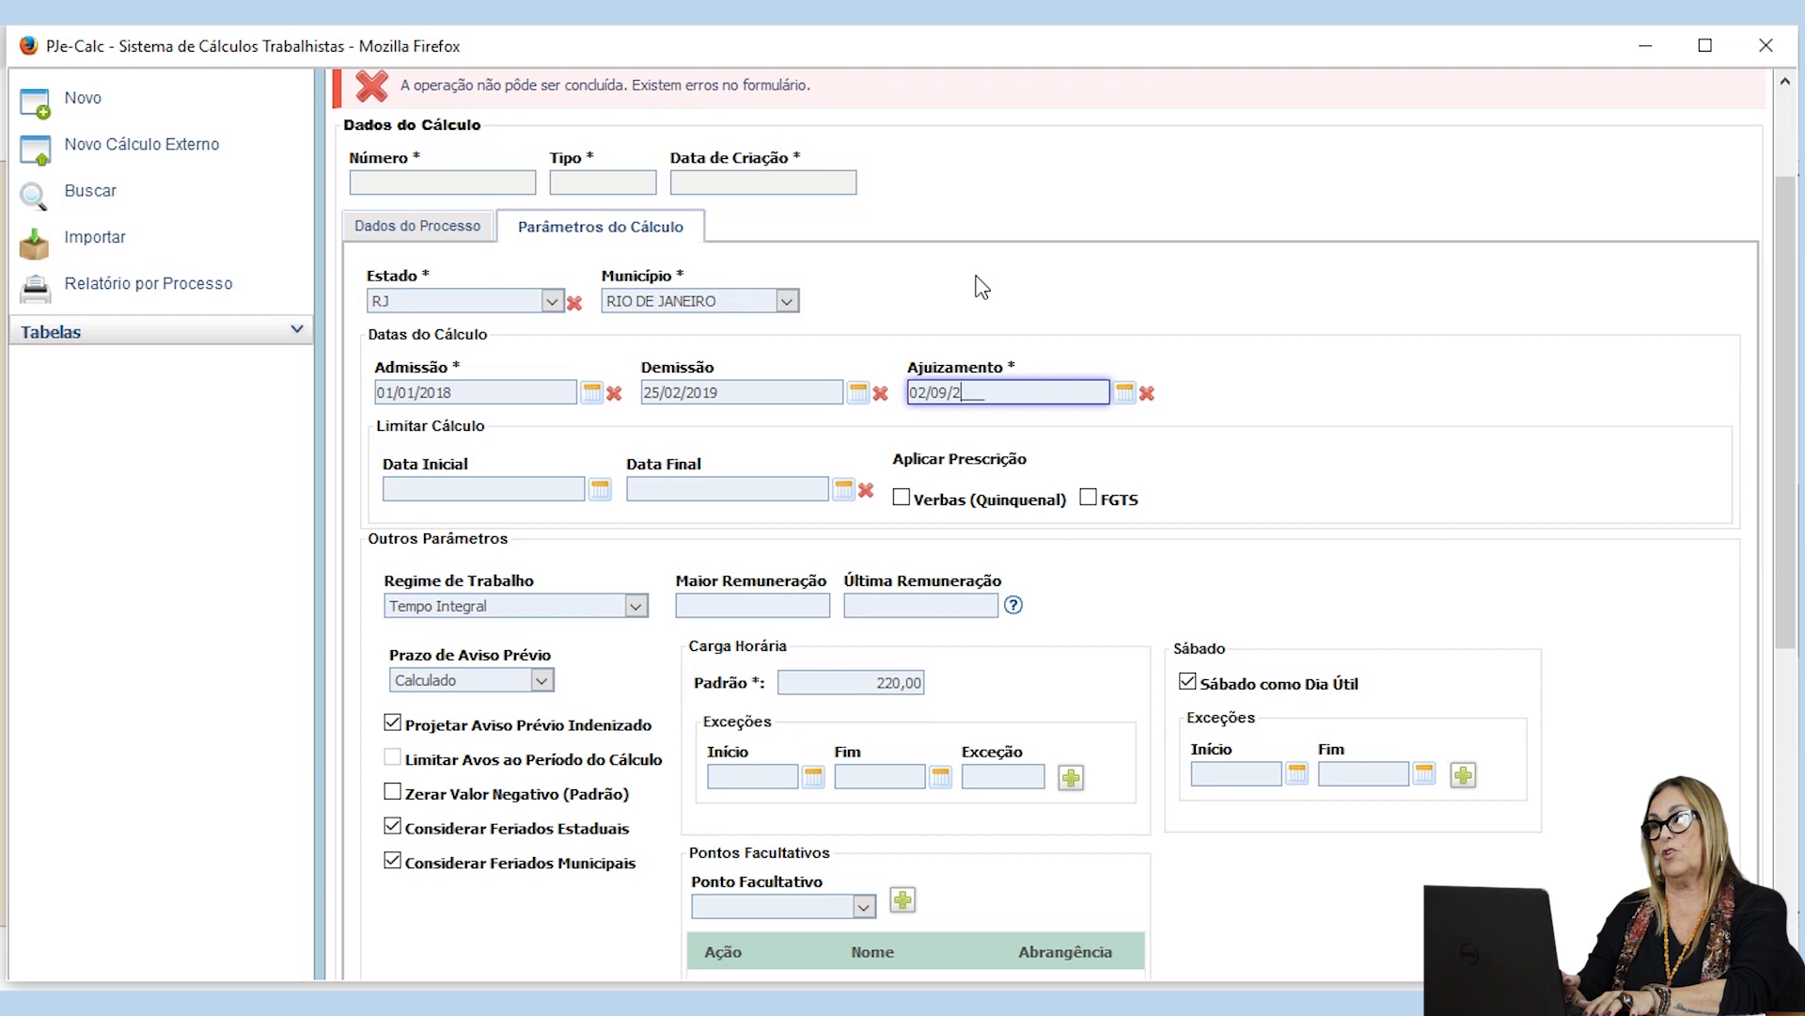
{"action": "type", "text": "9"}
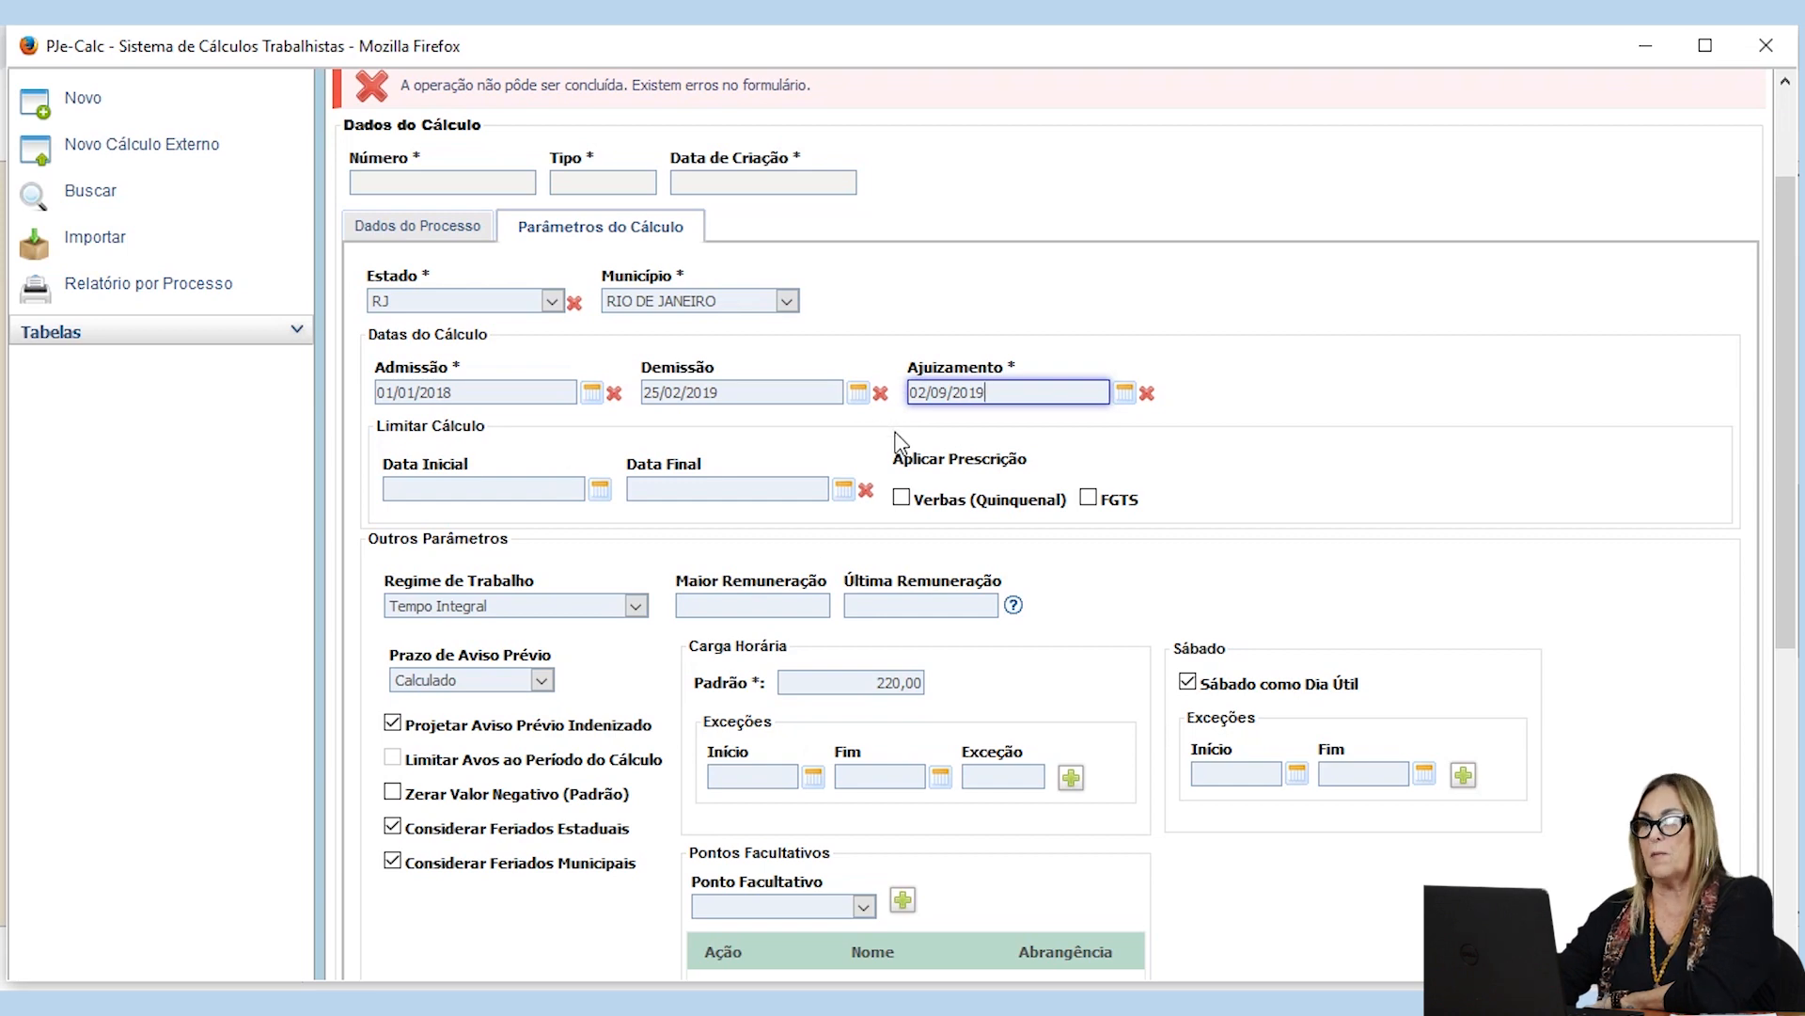
Step: Save the calculation and return to its calculation parameters
{"action": "scroll", "coordinate": [693, 919], "scroll_direction": "down", "scroll_amount": 5}
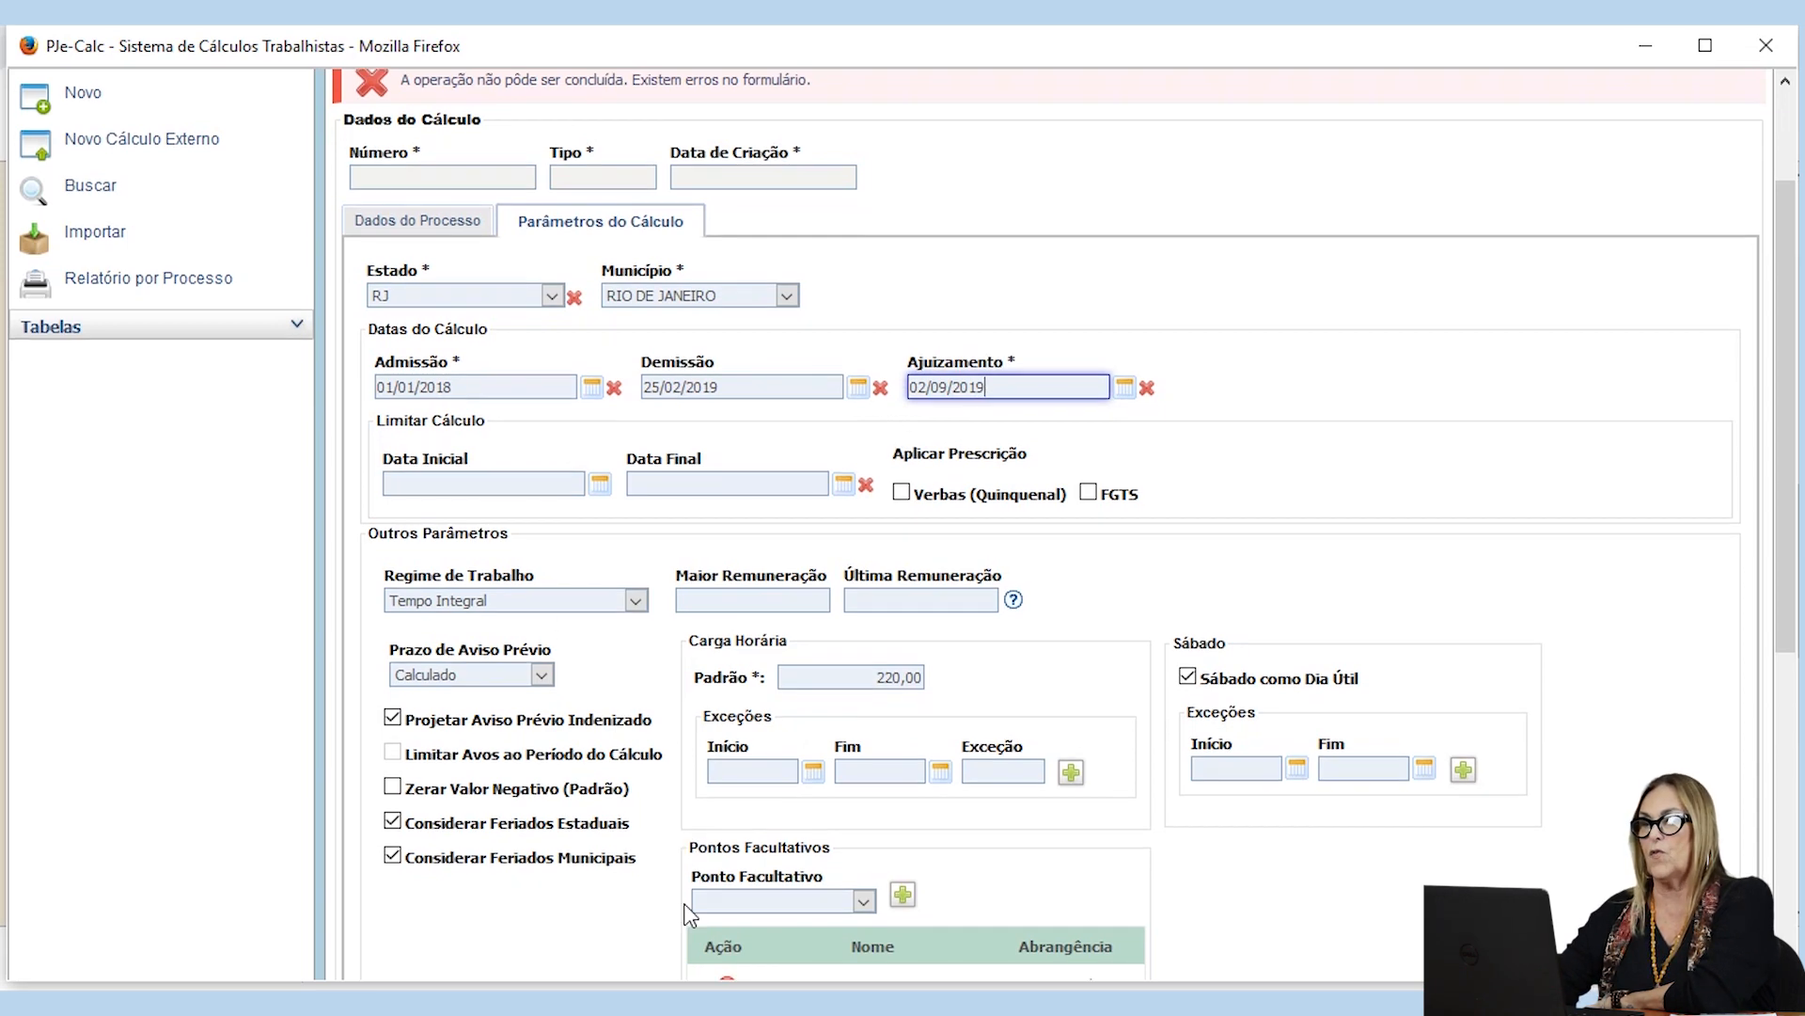
{"action": "left_click", "coordinate": [419, 863]}
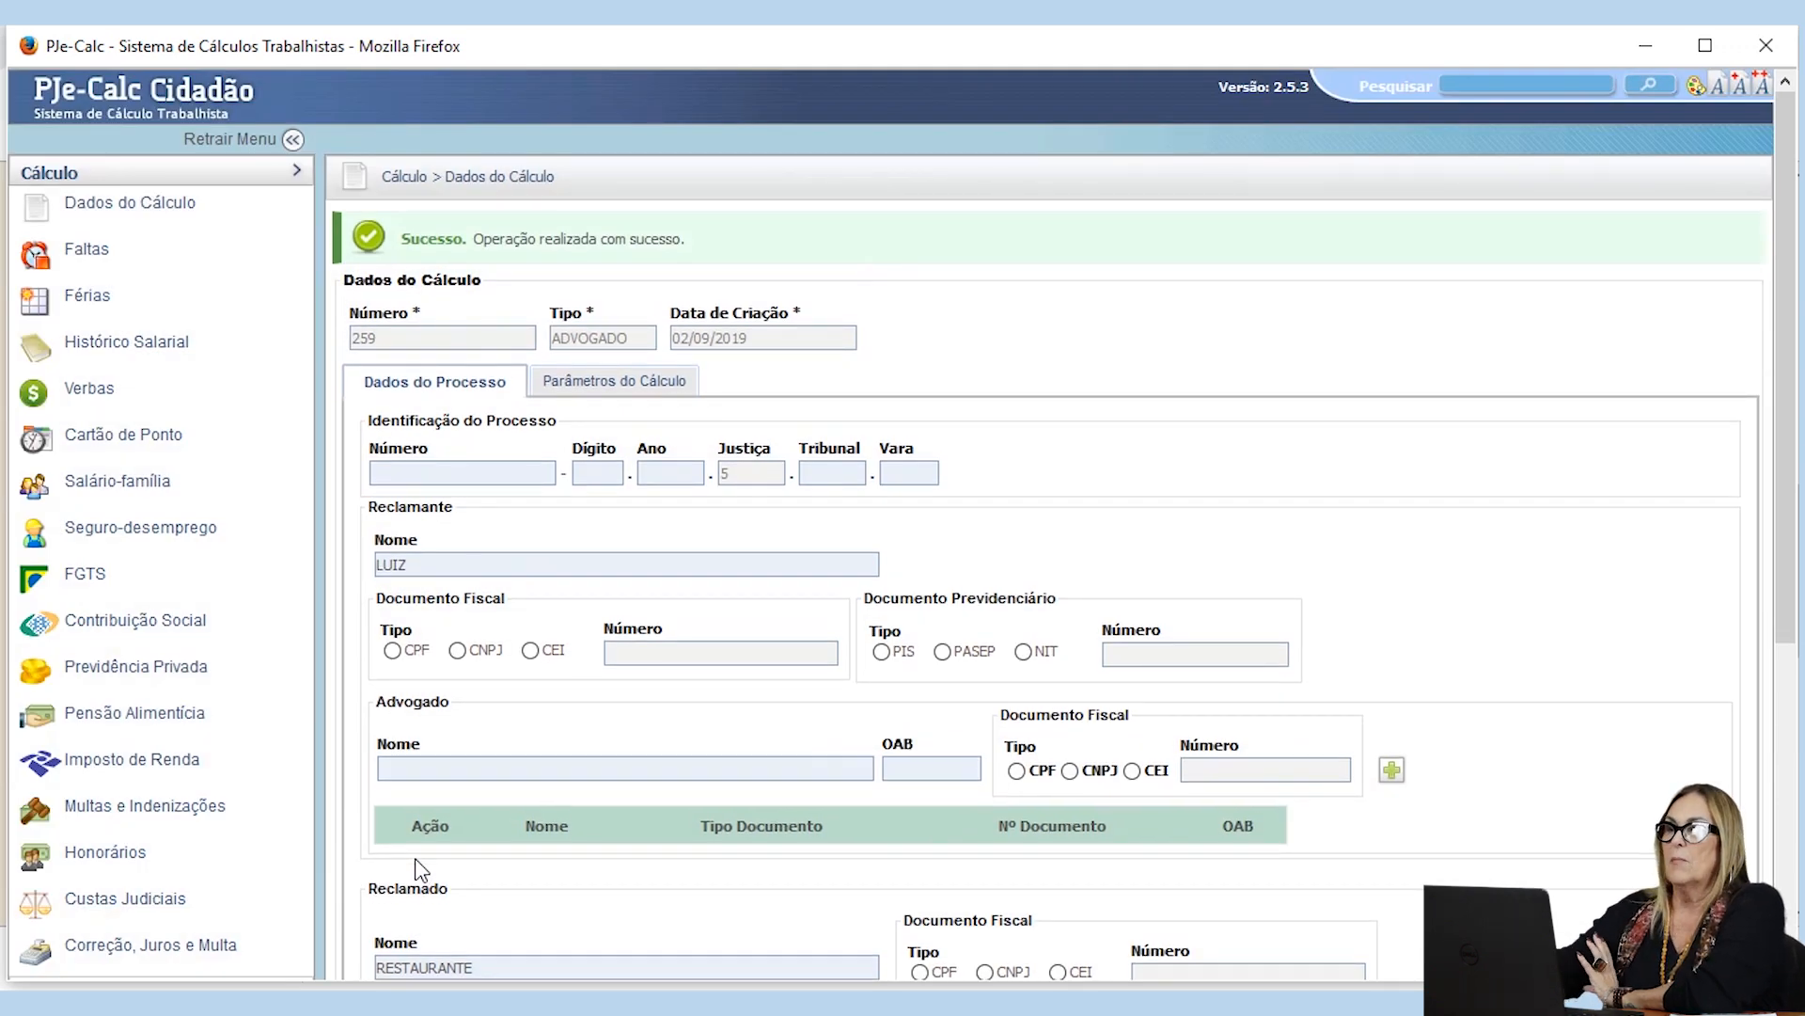
{"action": "left_click", "coordinate": [622, 383]}
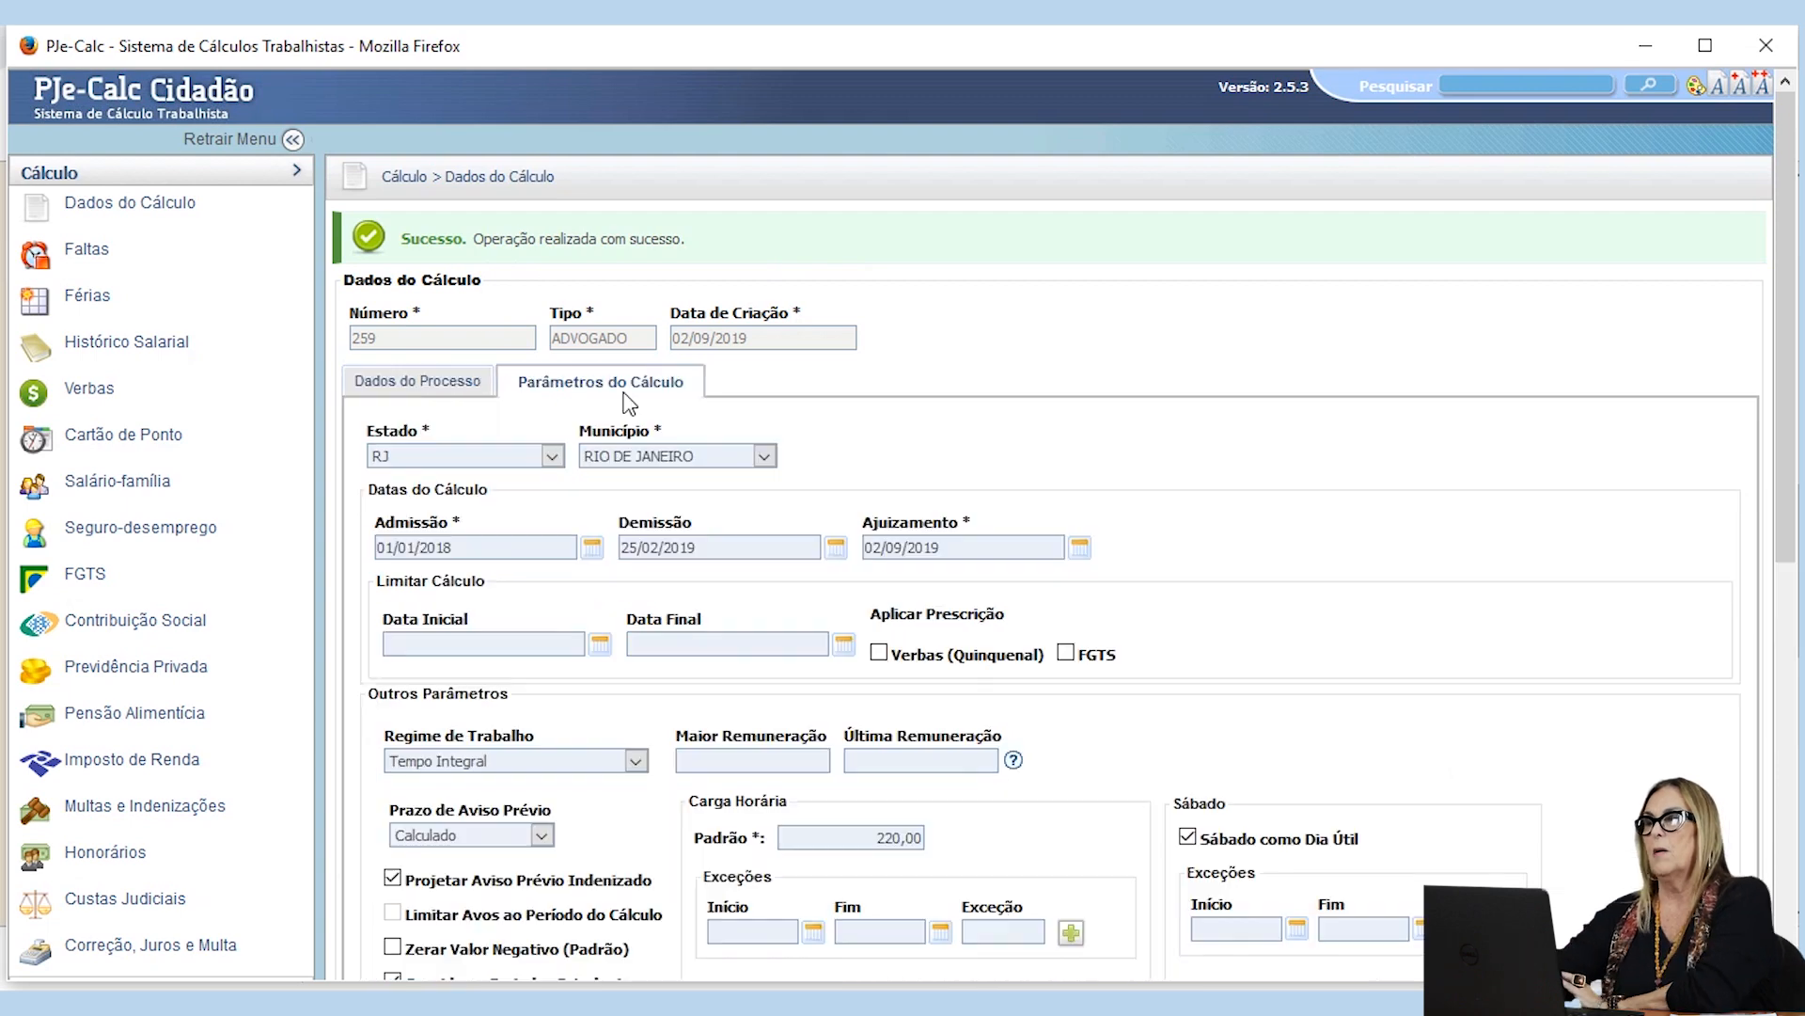
{"action": "scroll", "coordinate": [759, 473], "scroll_direction": "down", "scroll_amount": 3}
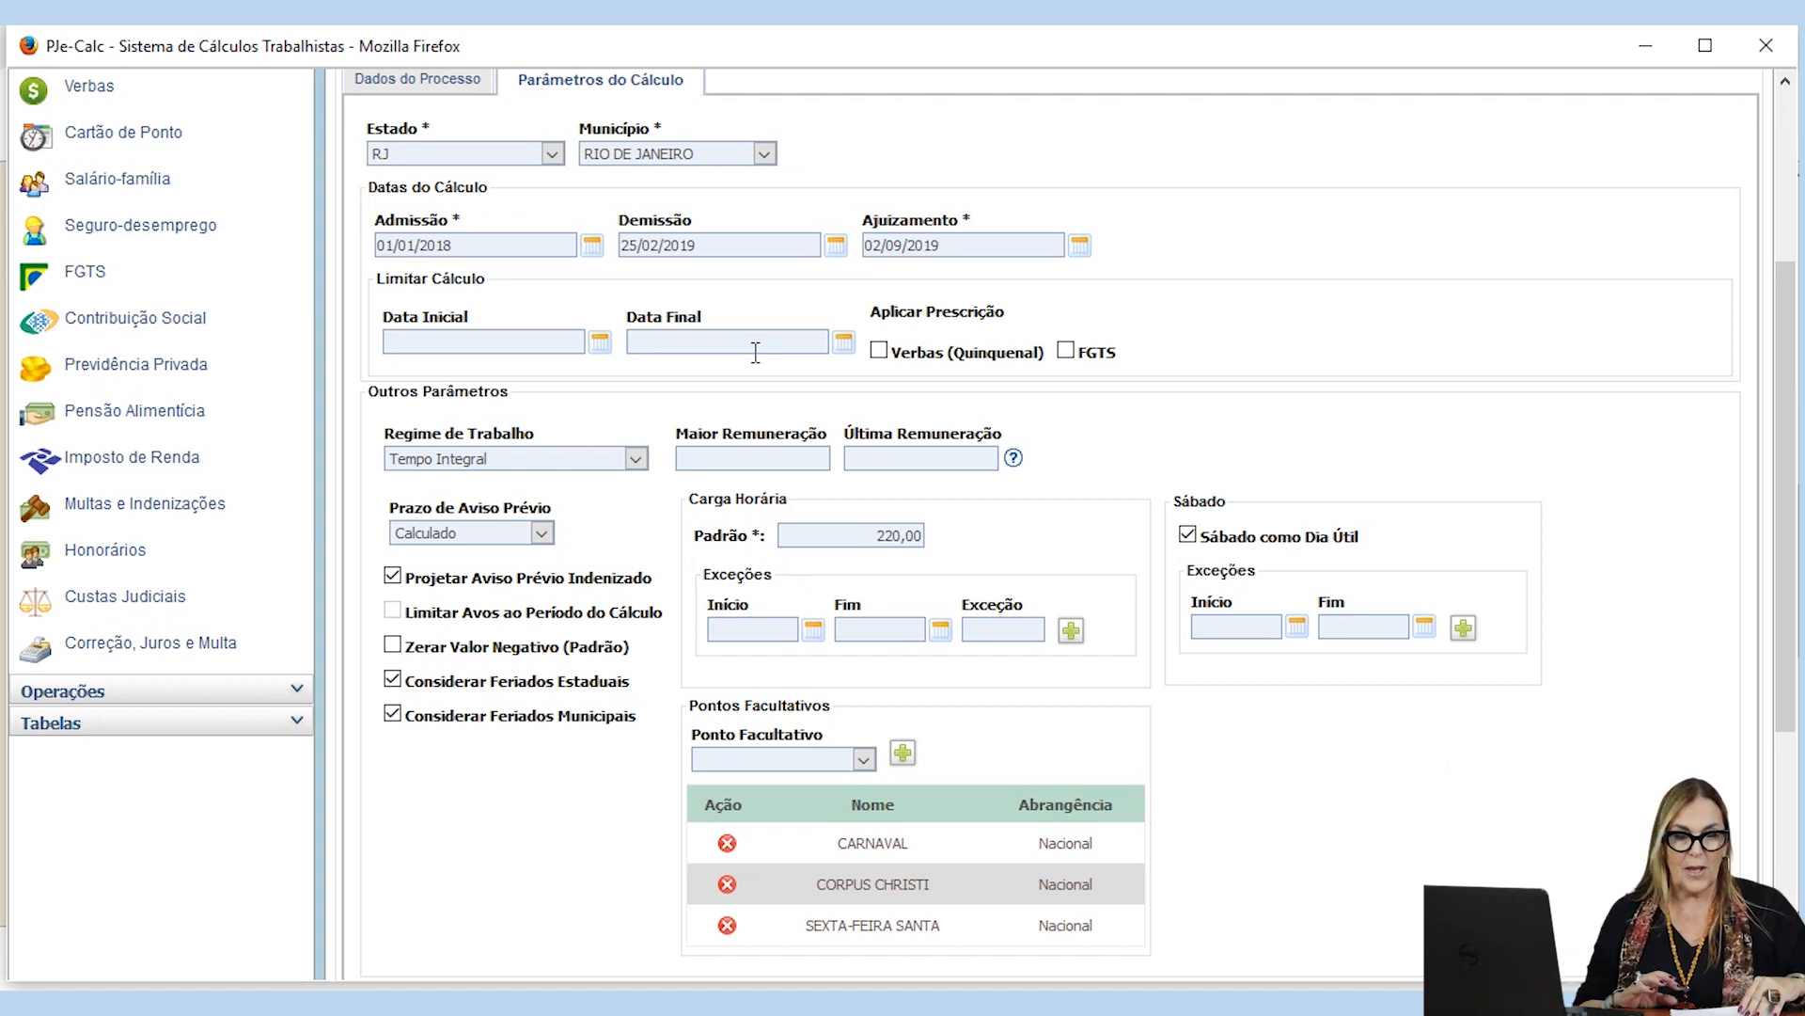
Step: Try applying the Verbas (Quinquenal) prescription to the calculation, and clear it again
{"action": "left_click", "coordinate": [402, 340]}
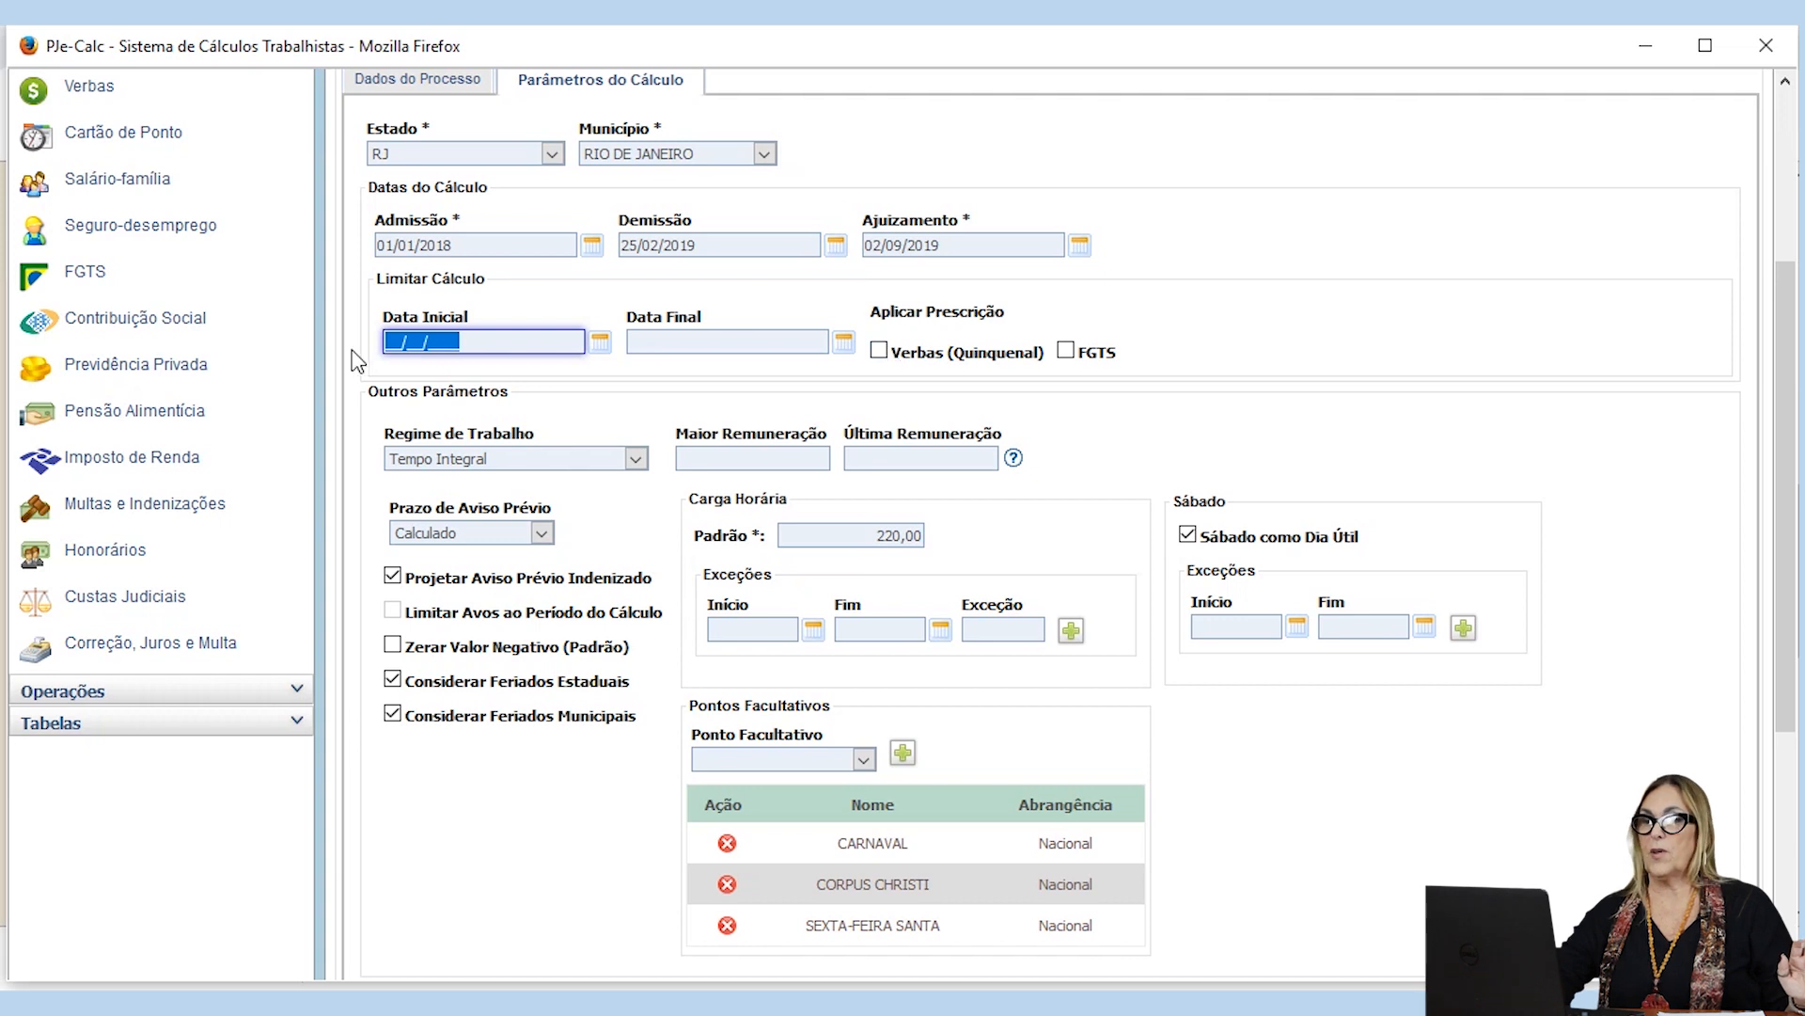
{"action": "left_click", "coordinate": [880, 353]}
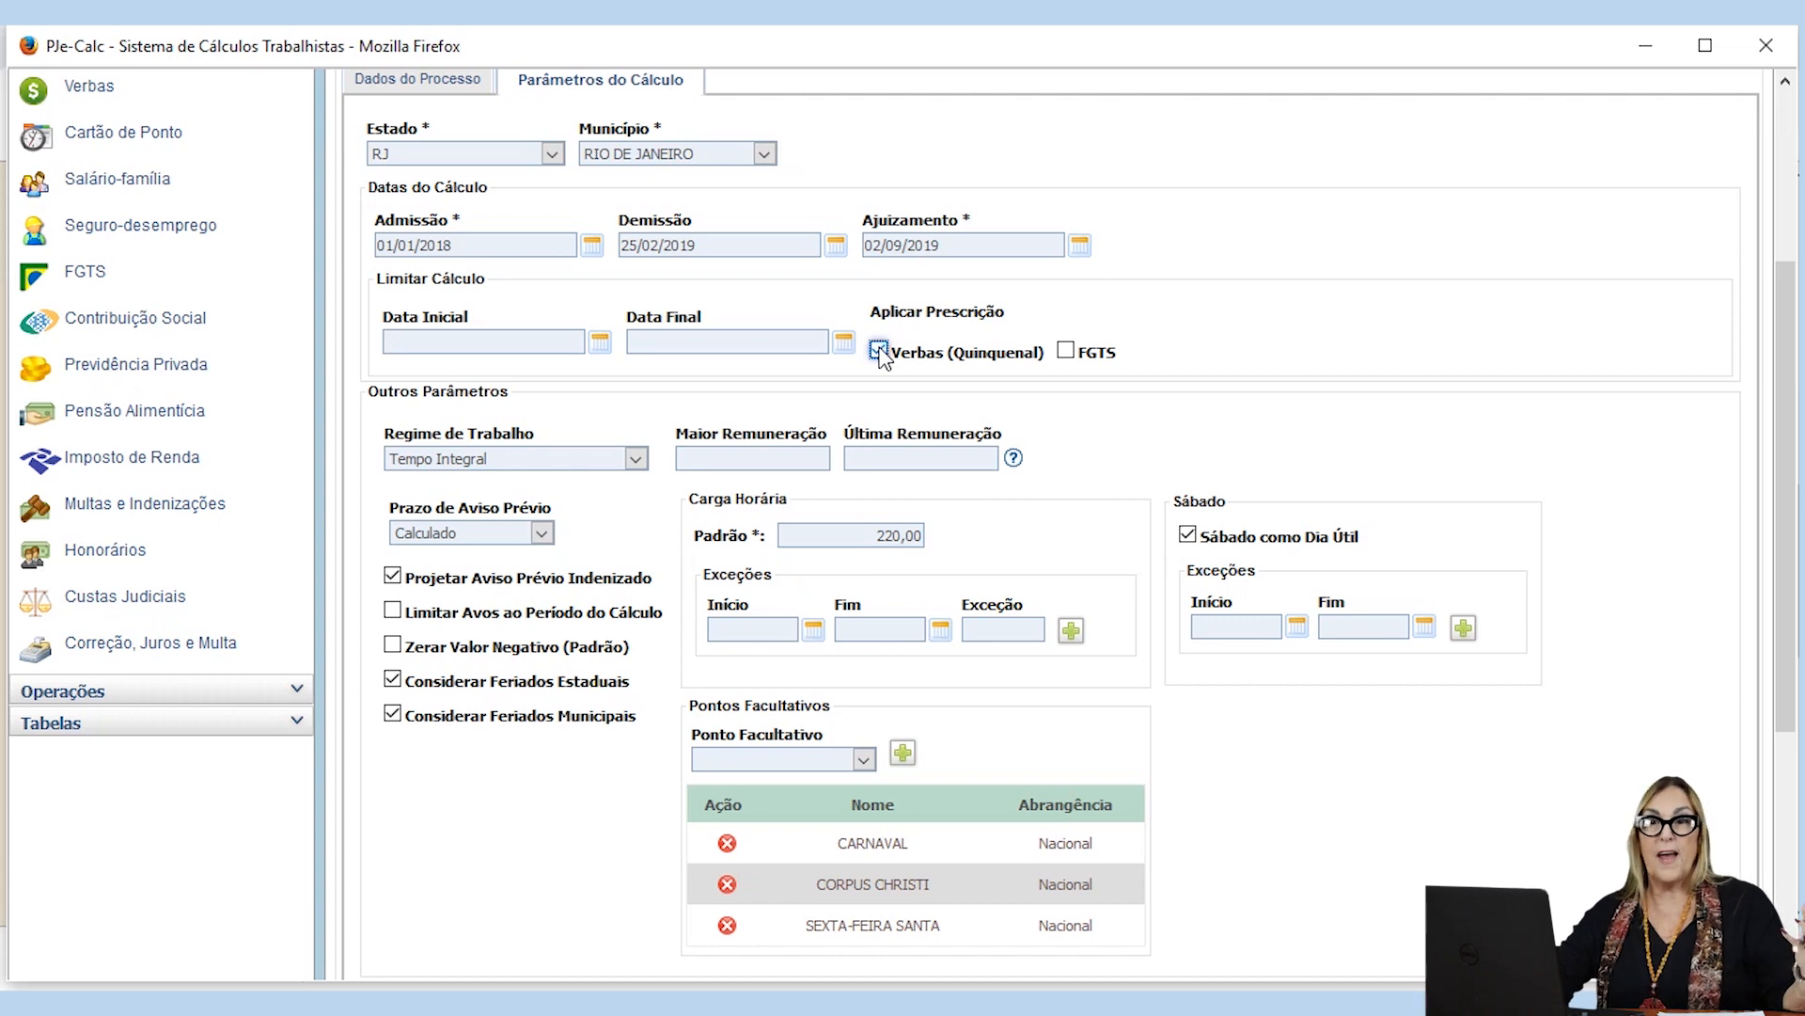
{"action": "left_click", "coordinate": [1066, 352]}
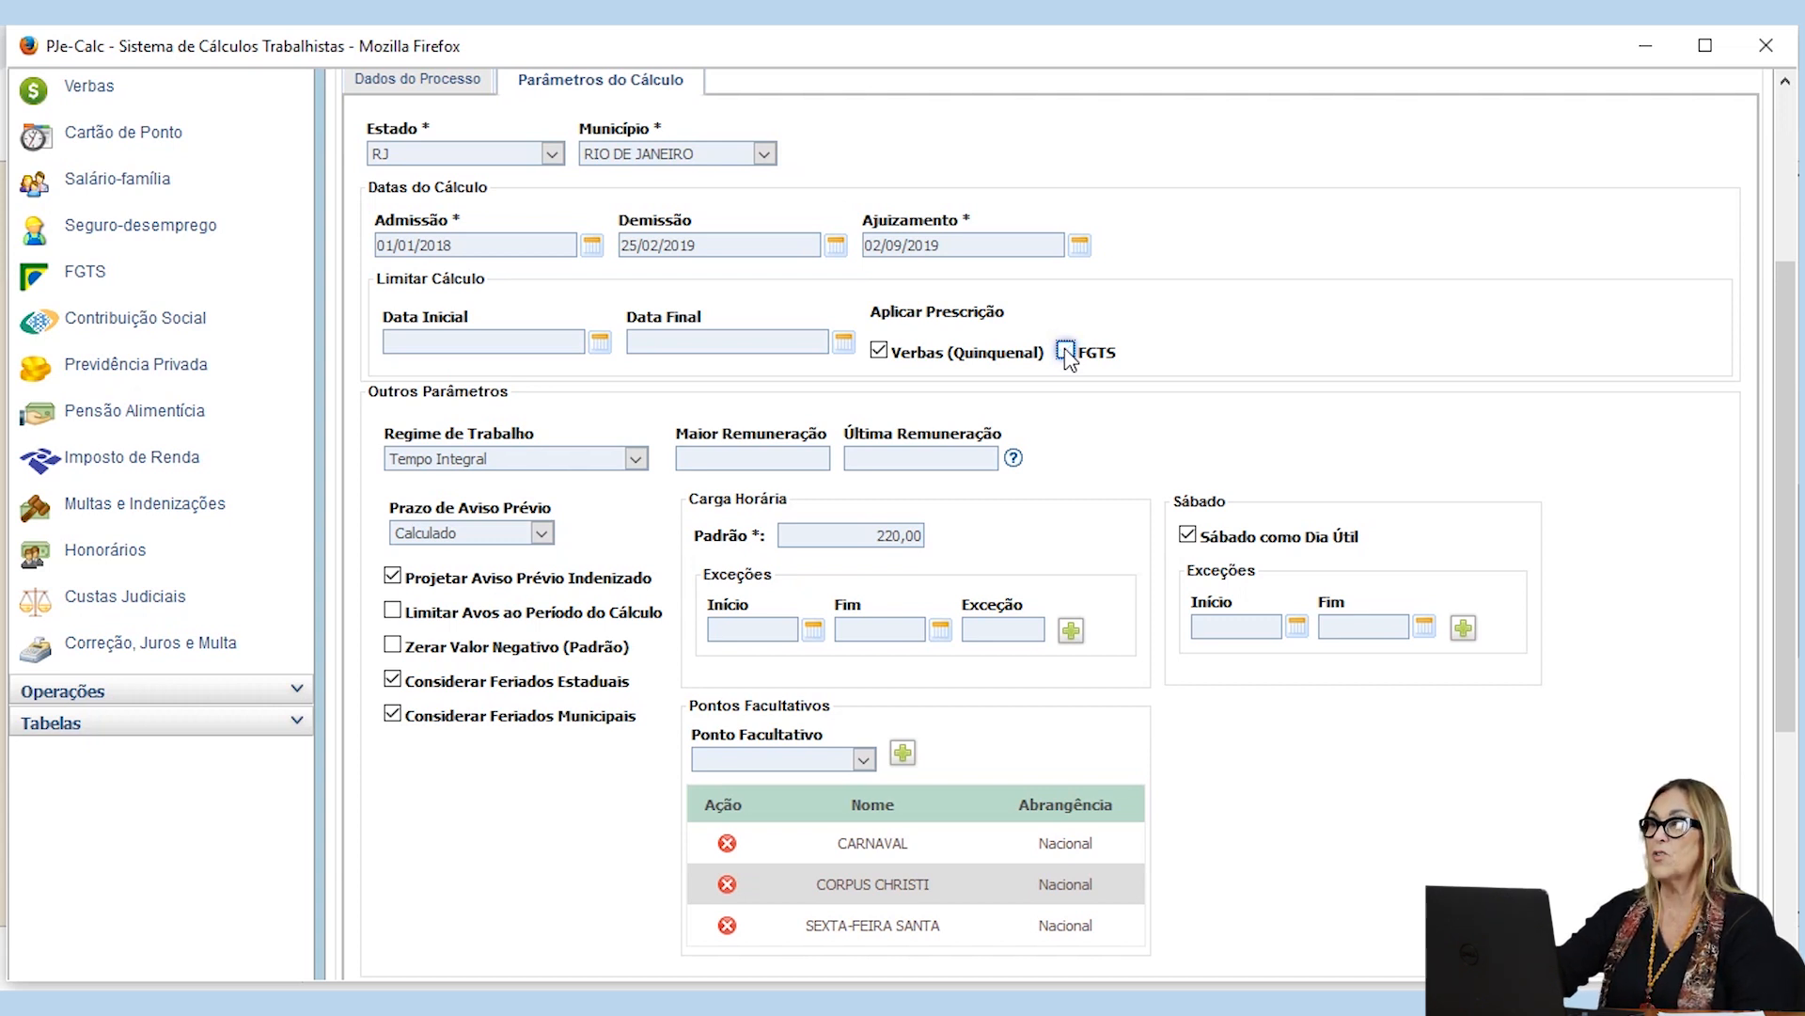
{"action": "left_click", "coordinate": [878, 351]}
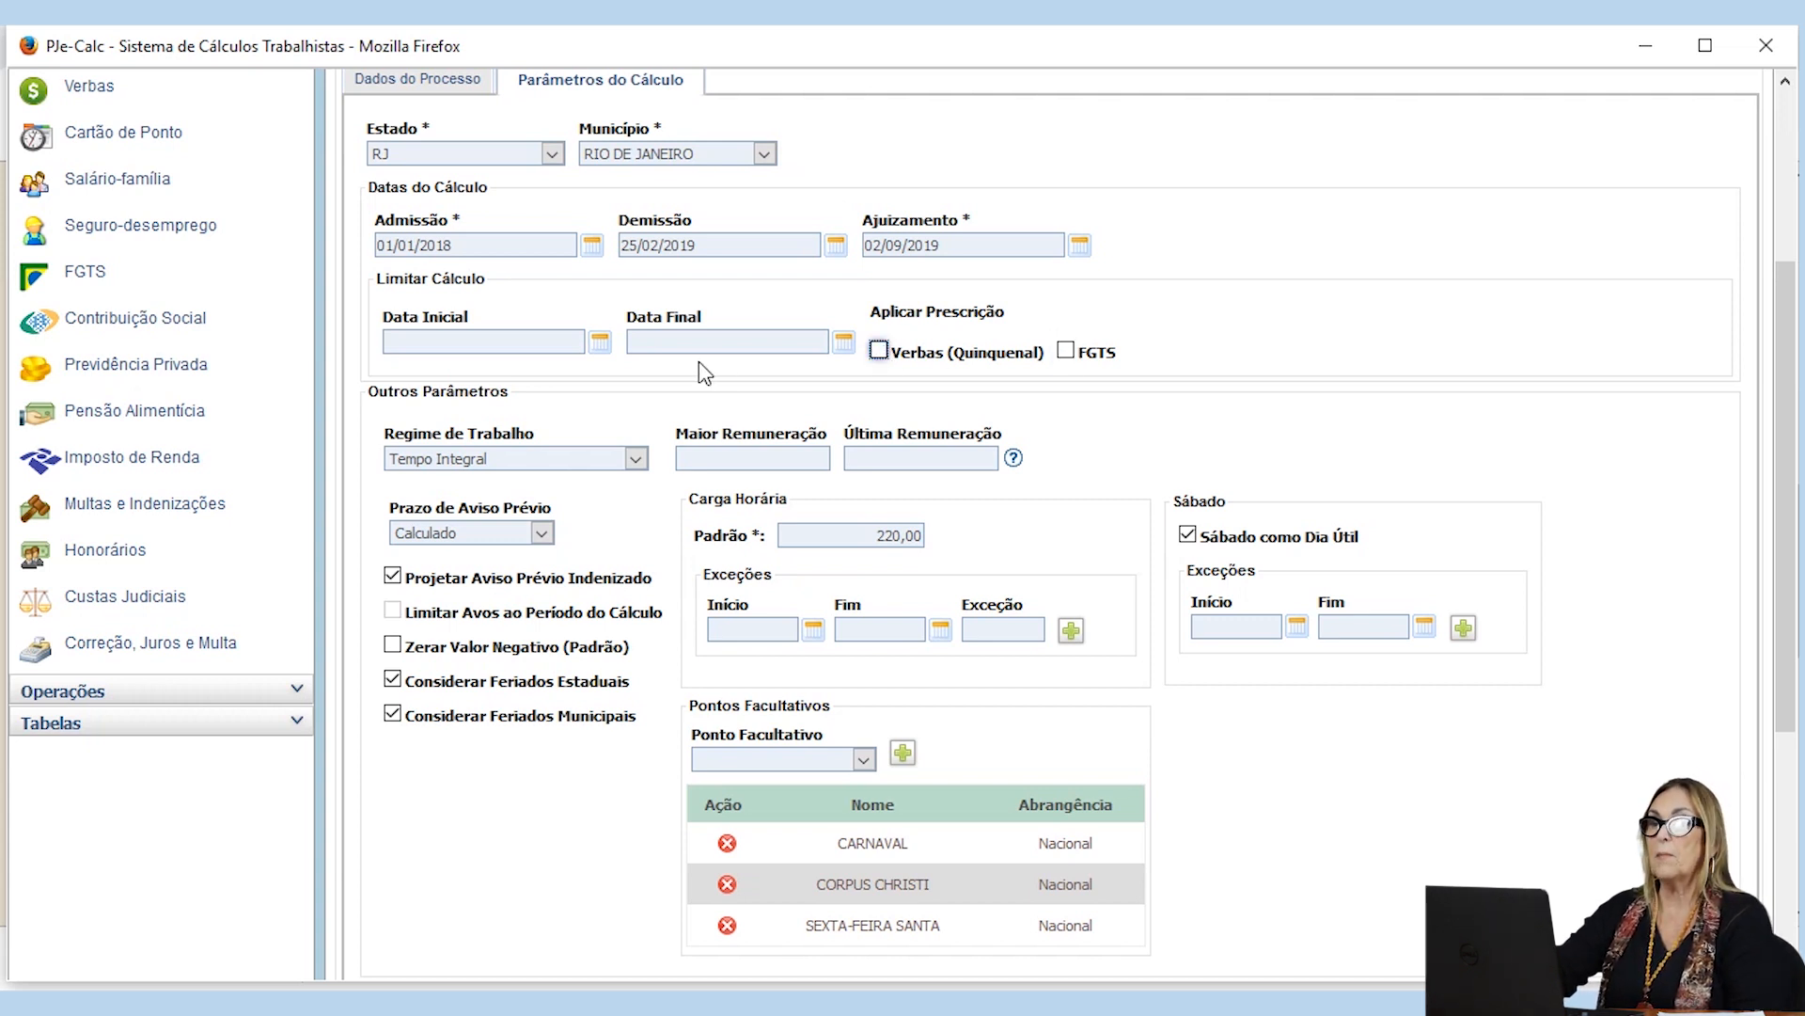
Step: Limit the calculation with a Data Final of 02/09/2019, leaving the Data Inicial blank
{"action": "left_click", "coordinate": [450, 335]}
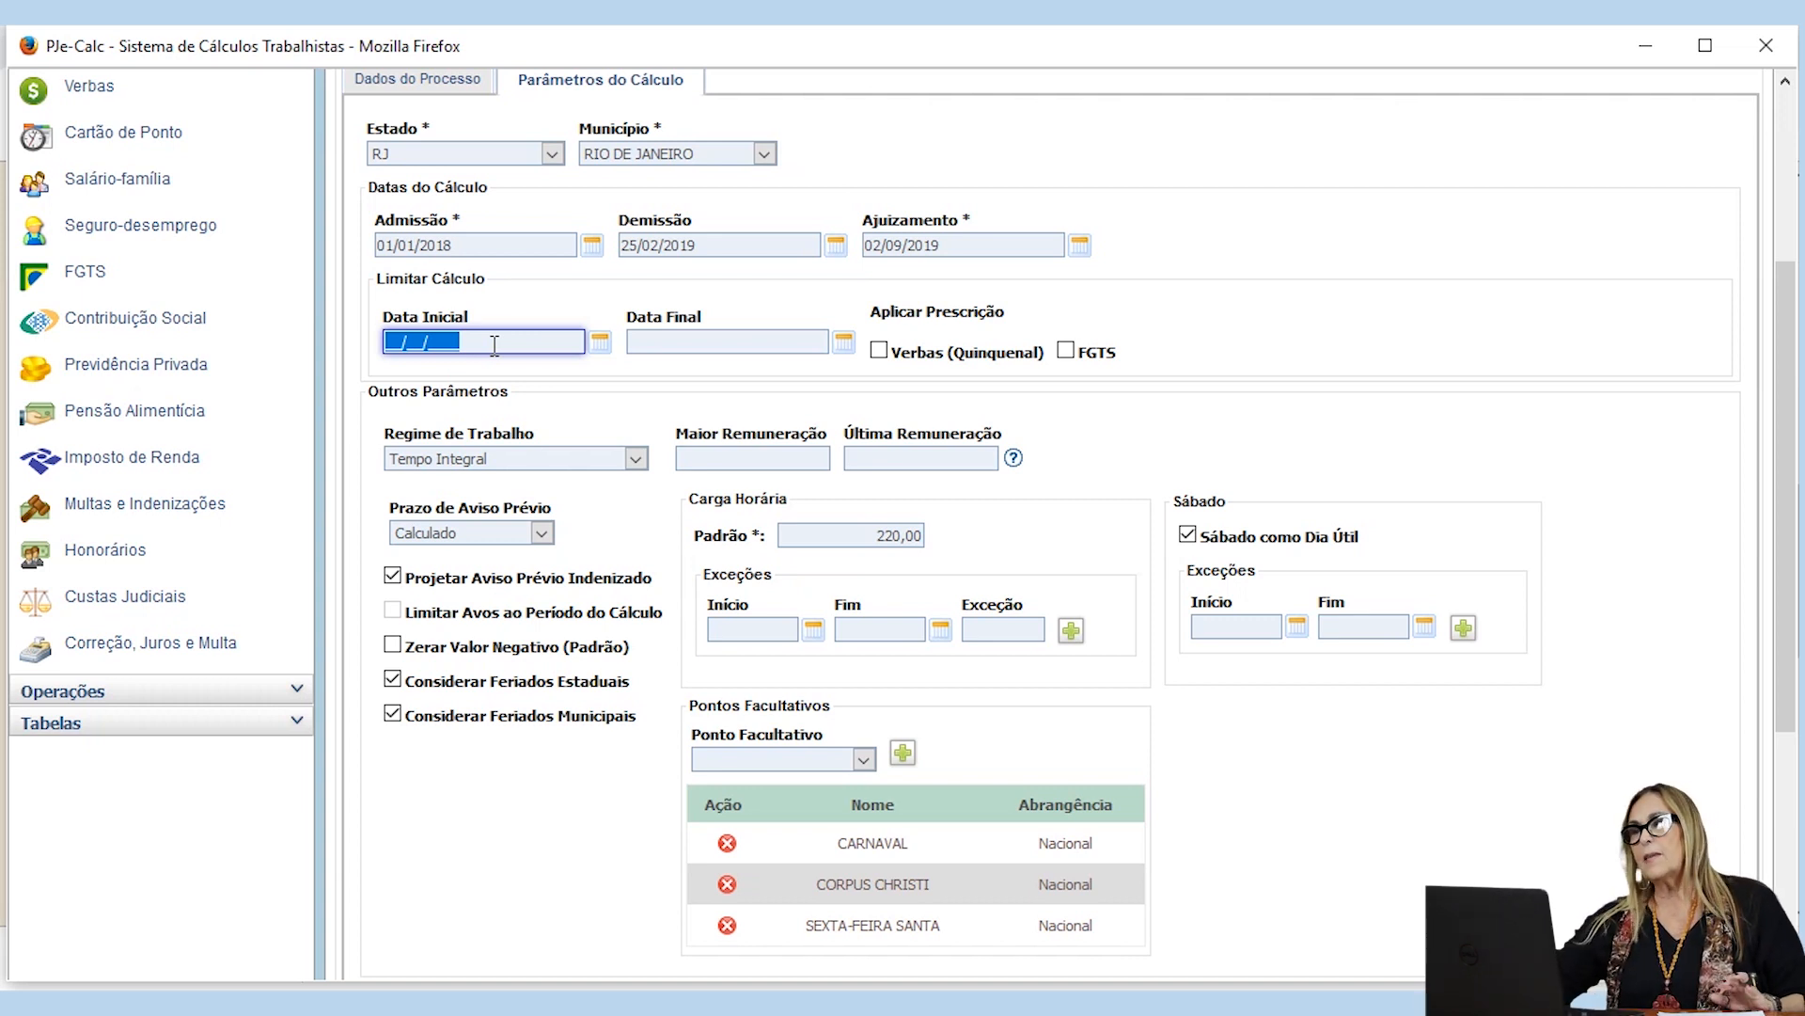
{"action": "left_click", "coordinate": [675, 336]}
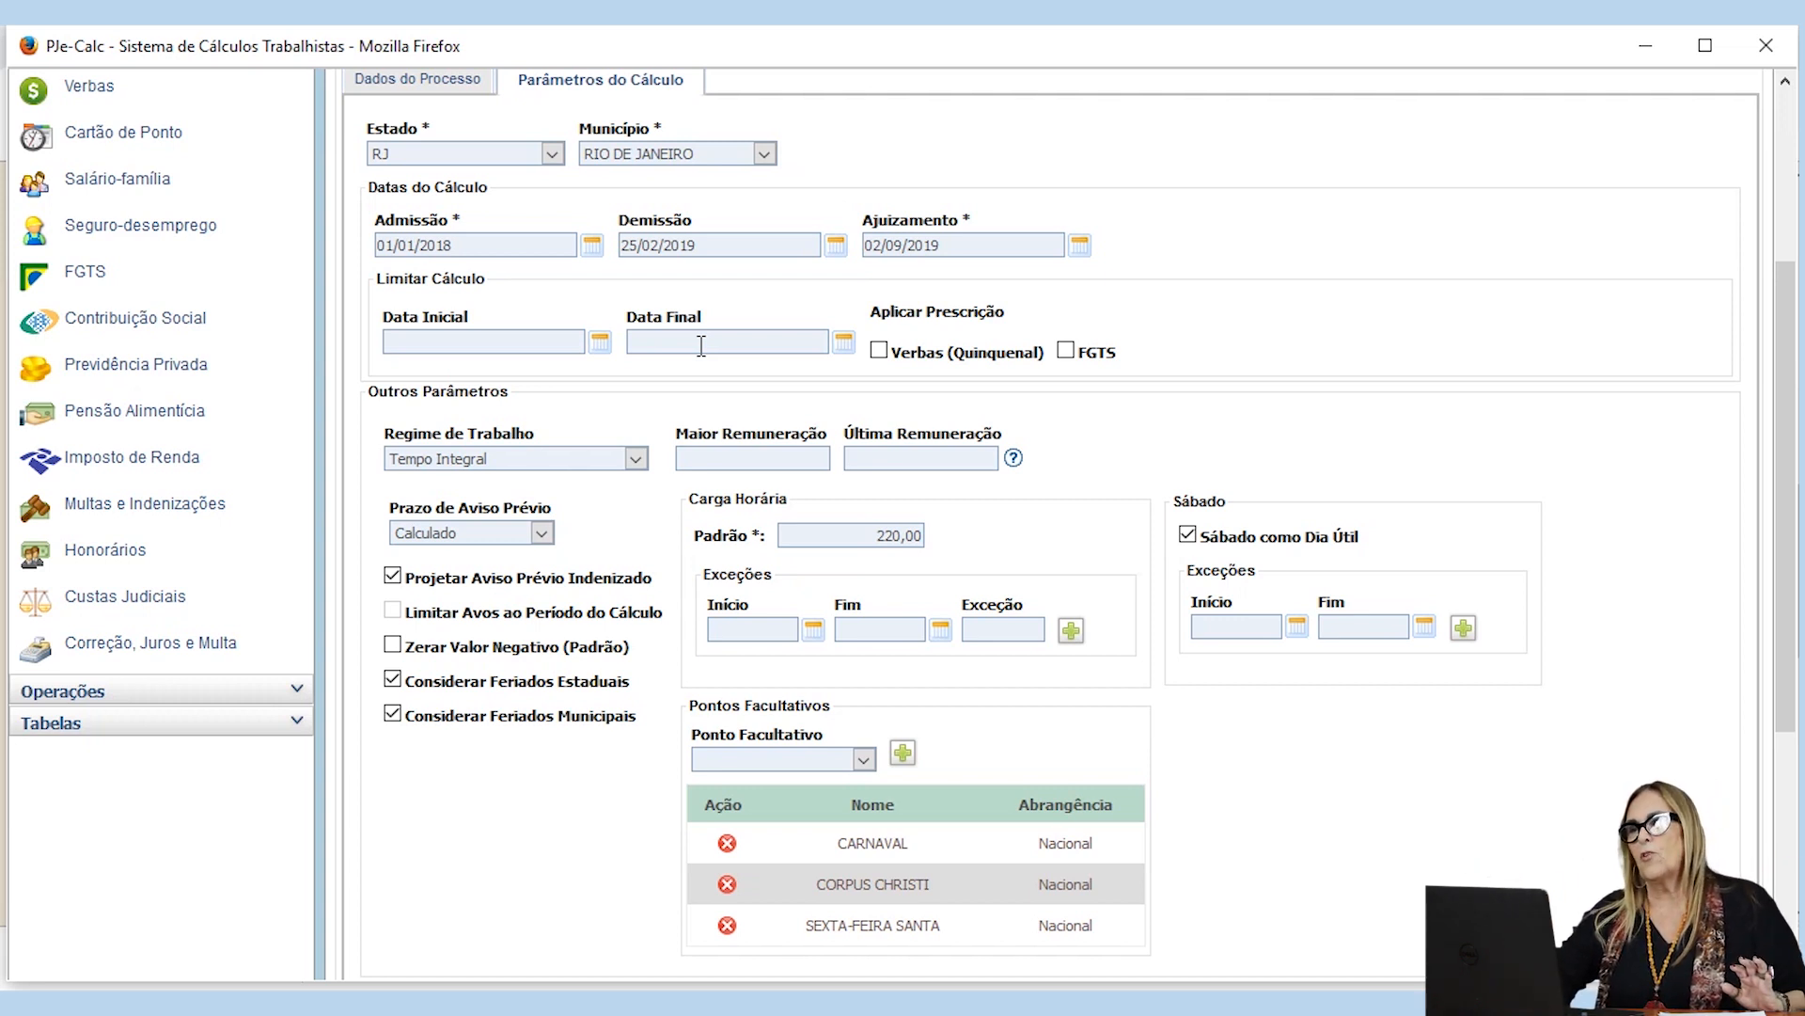
{"action": "left_click", "coordinate": [689, 336]}
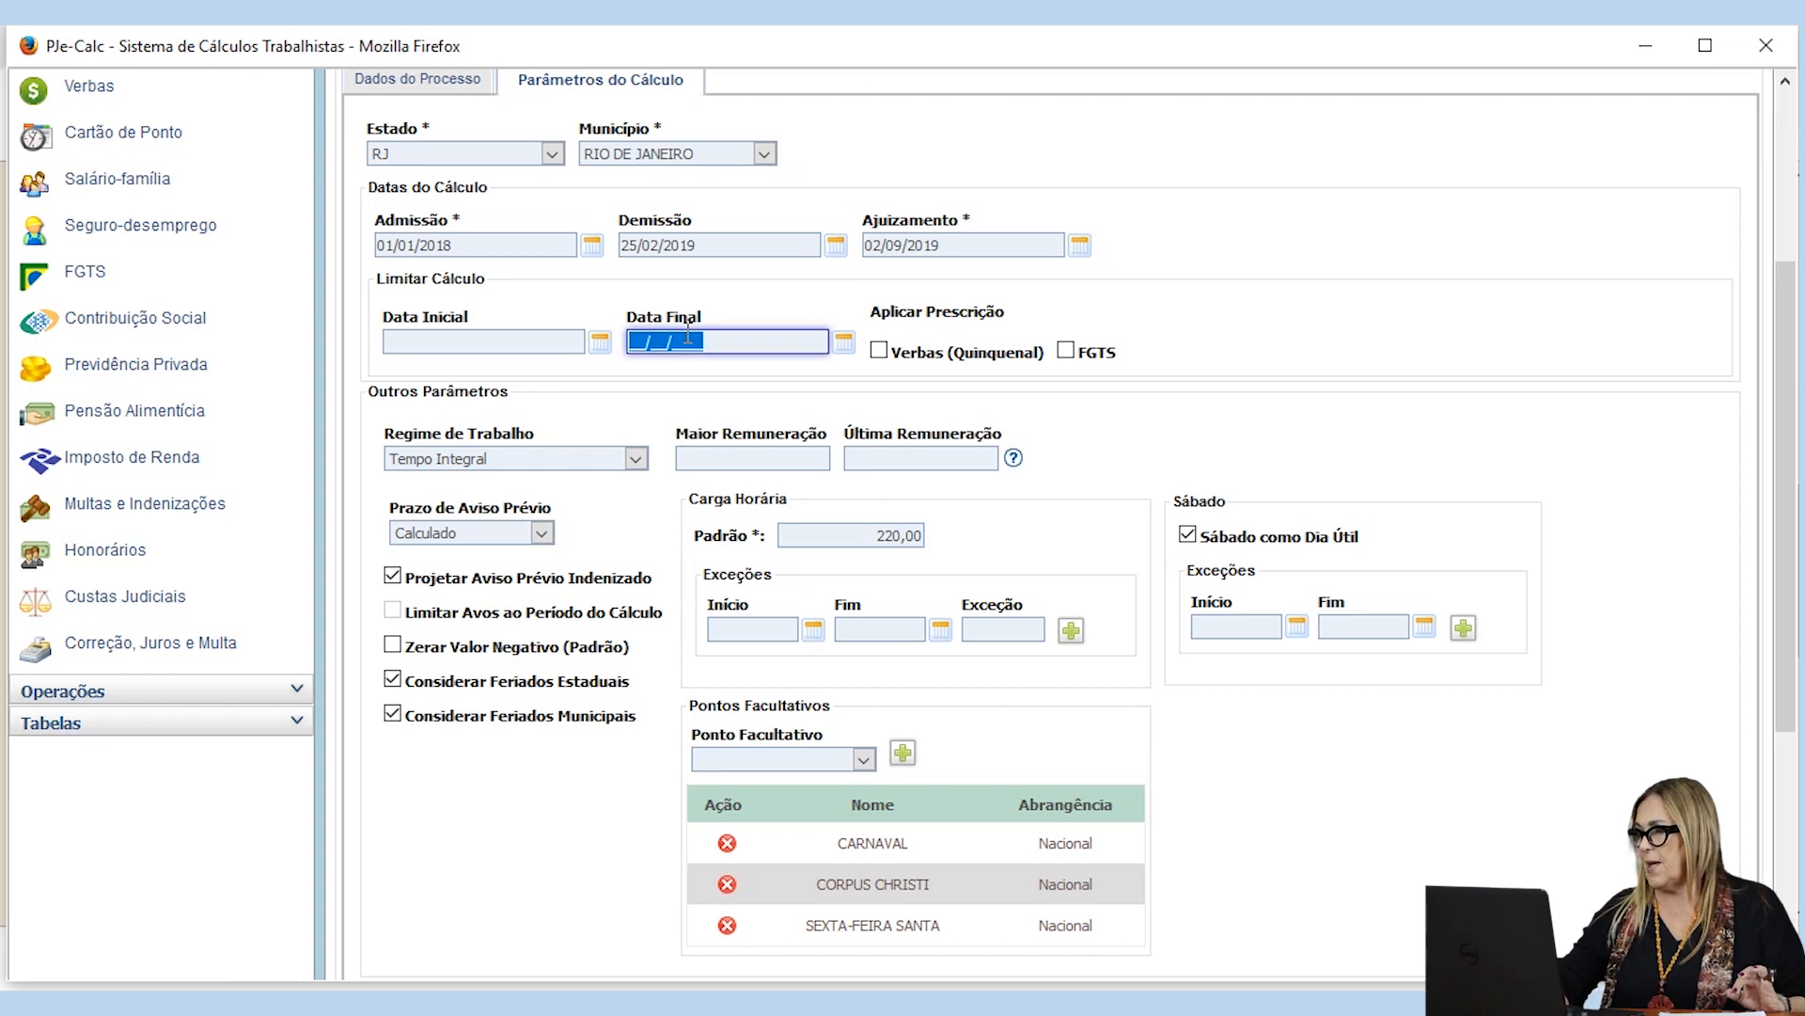
{"action": "type", "text": "02/09/"}
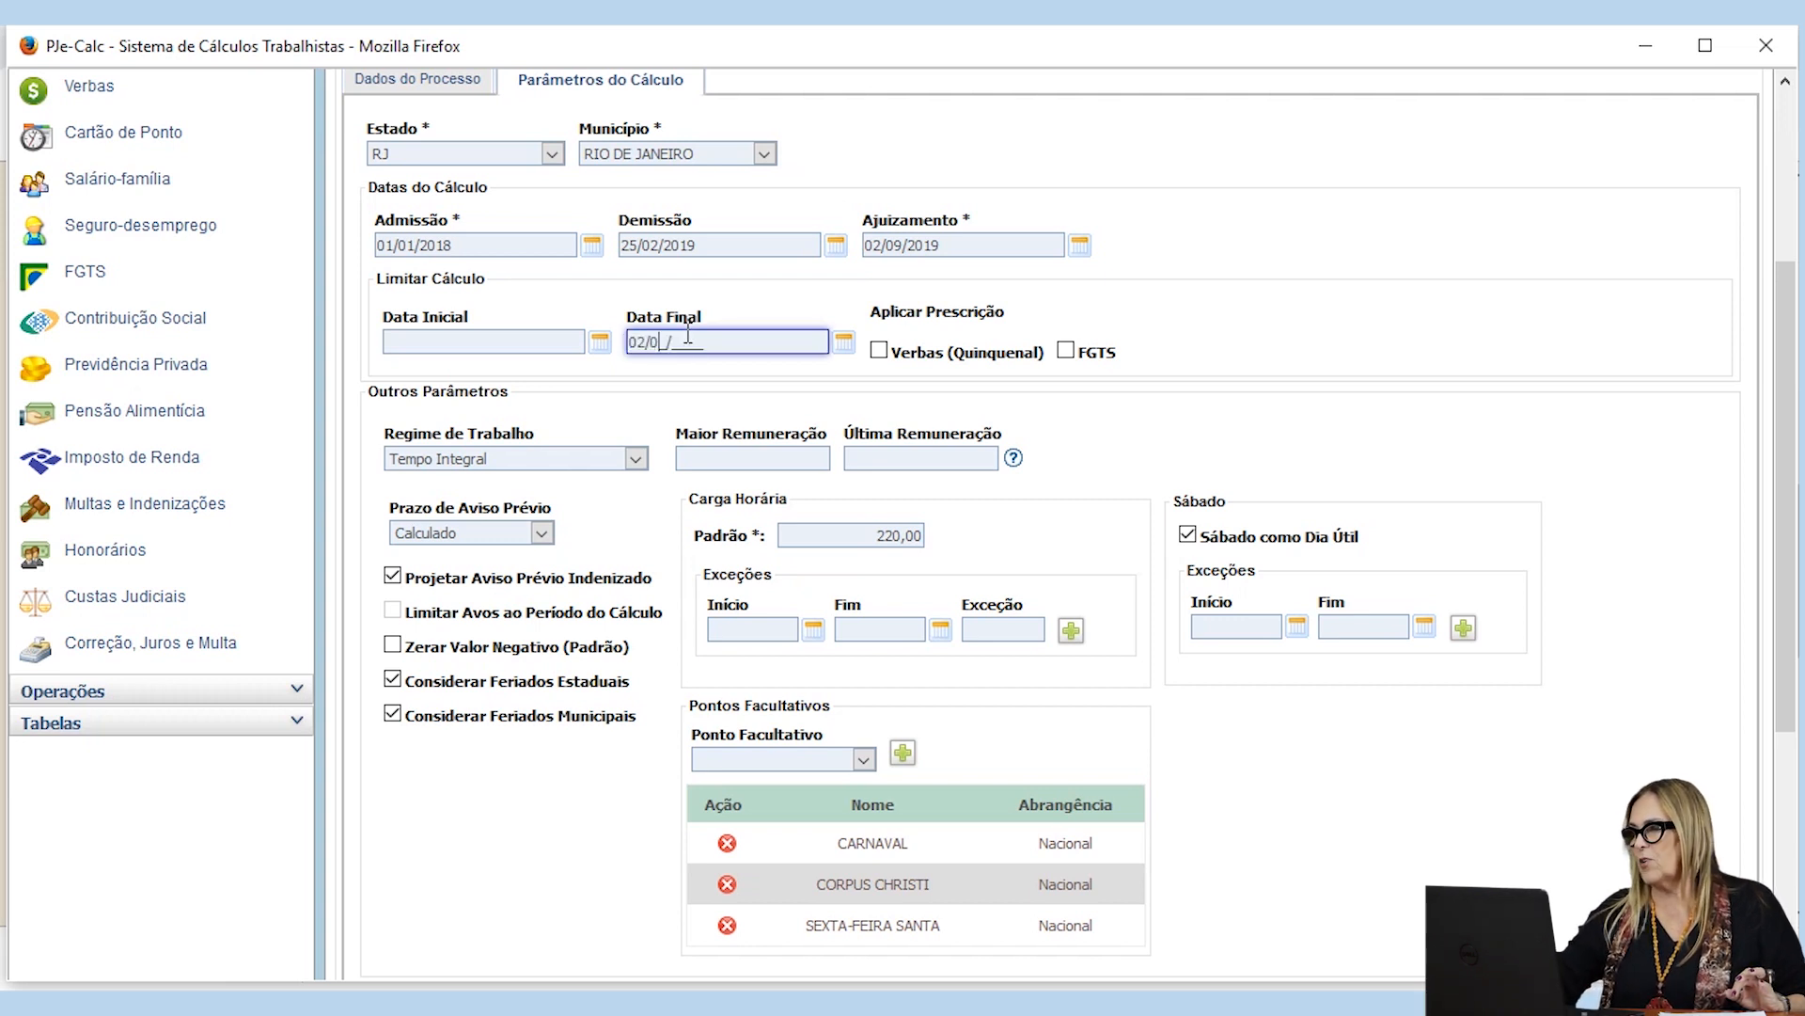
{"action": "type", "text": "2019"}
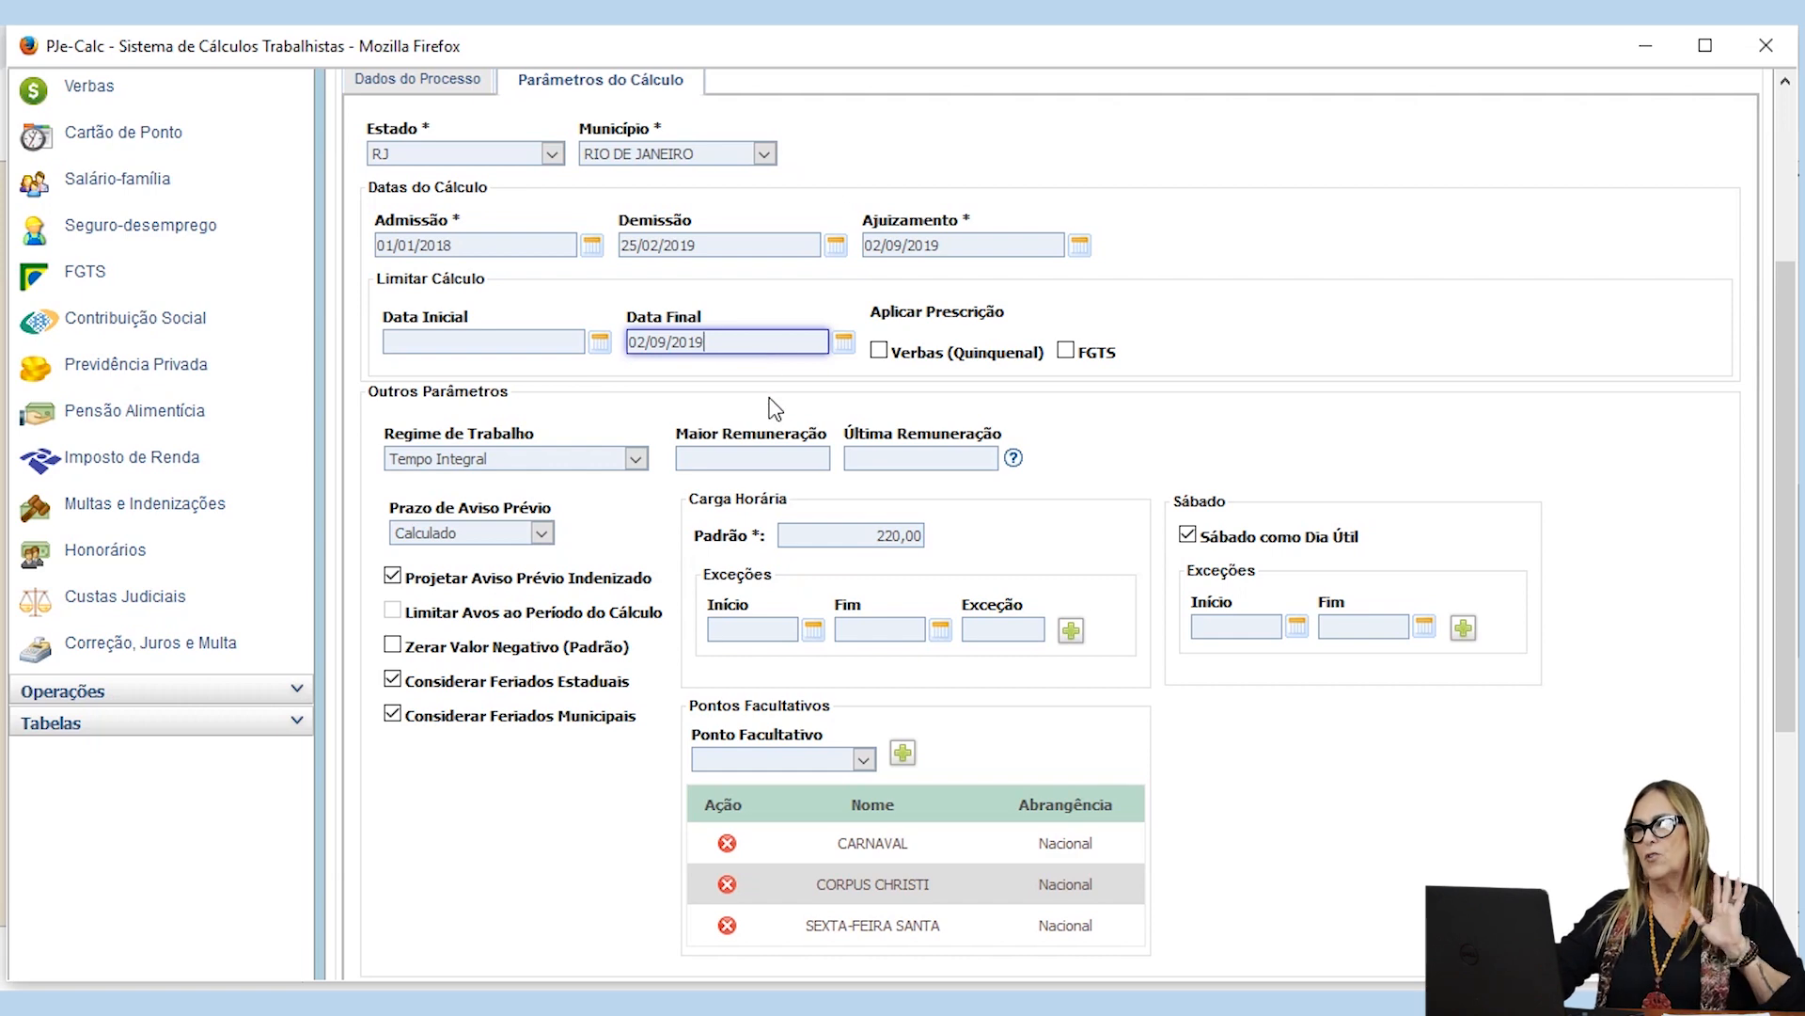
Step: Examine the Outros Parâmetros section and the options offered for Regime de Trabalho
{"action": "scroll", "coordinate": [740, 647], "scroll_direction": "up", "scroll_amount": 3}
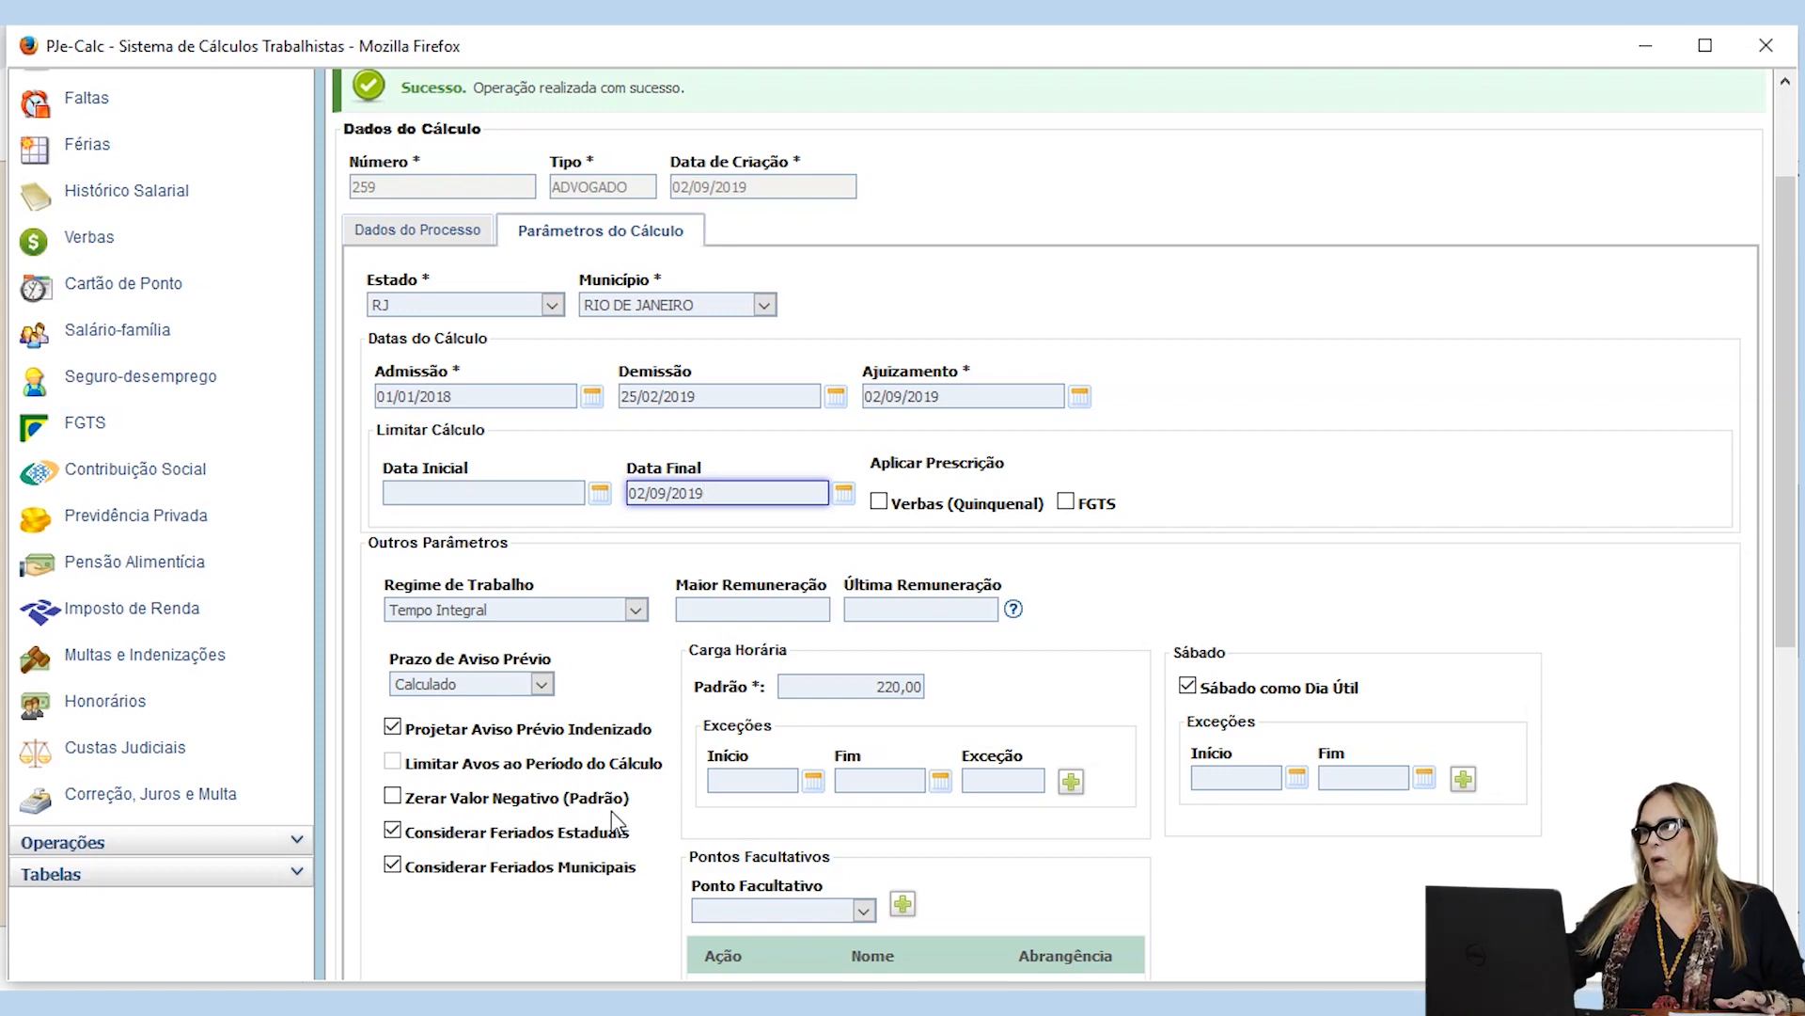
{"action": "scroll", "coordinate": [823, 550], "scroll_direction": "down", "scroll_amount": 1}
{"action": "scroll", "coordinate": [824, 550], "scroll_direction": "down", "scroll_amount": 3}
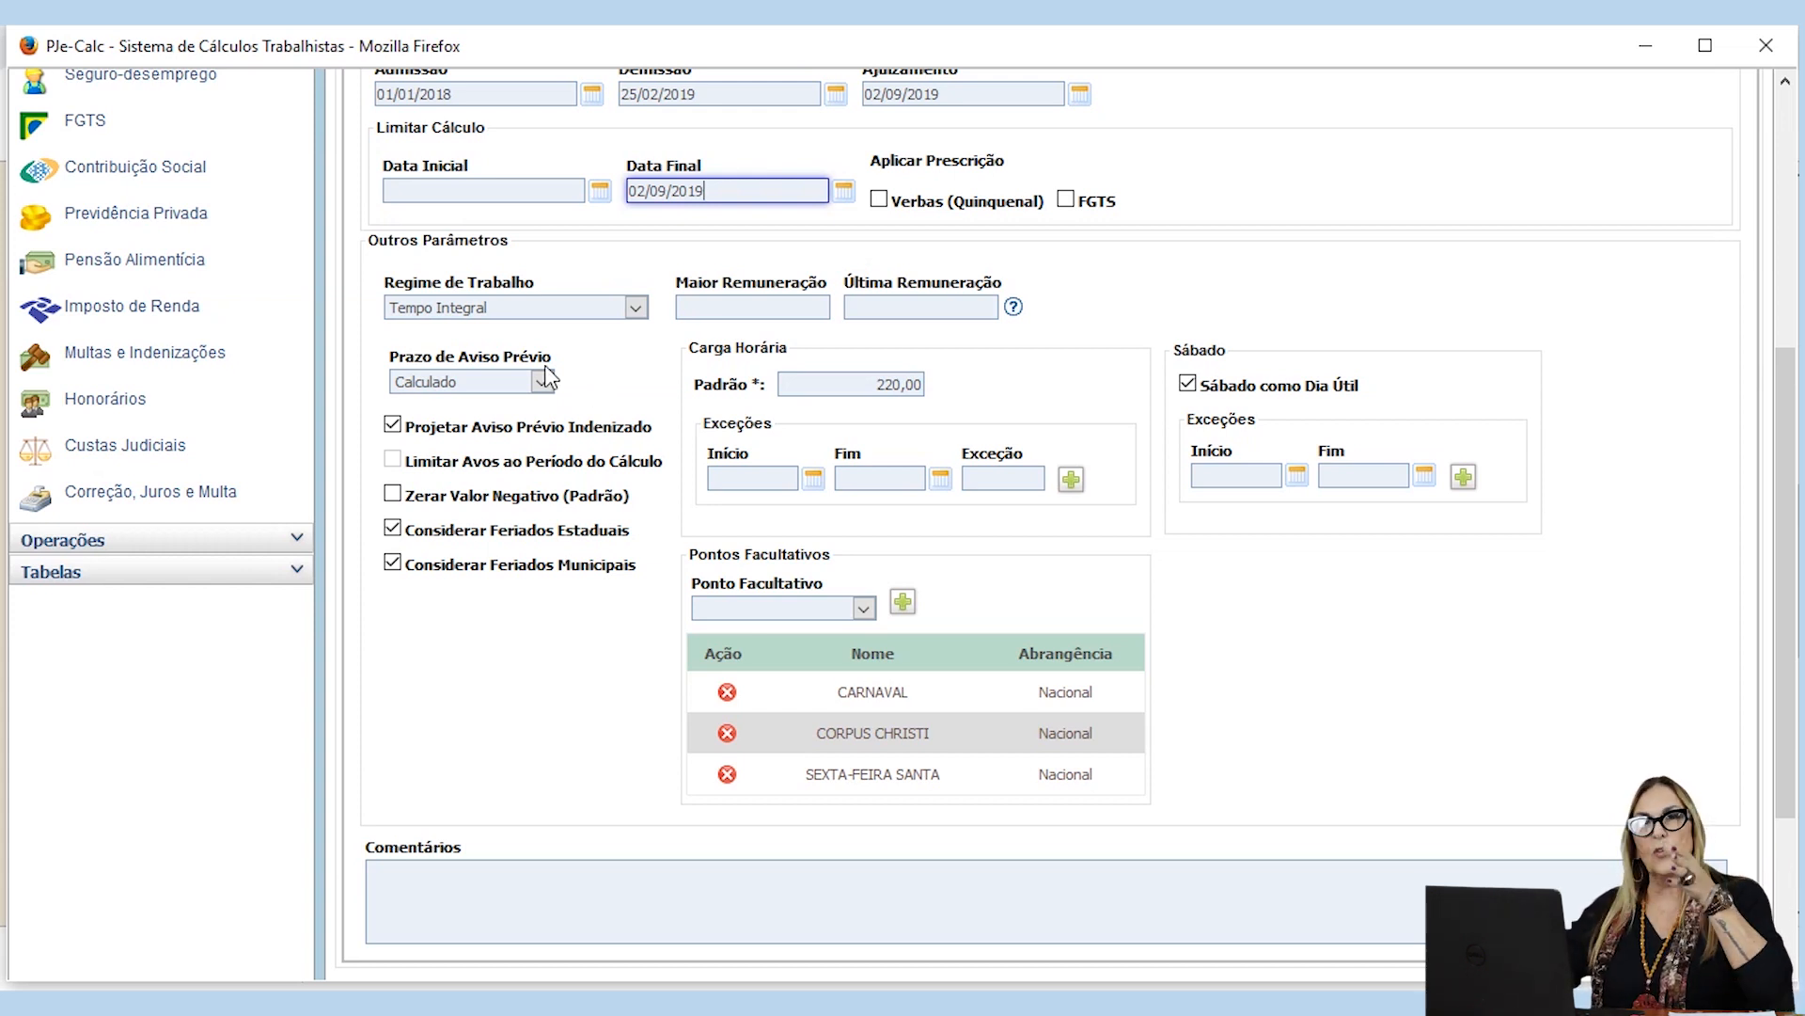
{"action": "left_click", "coordinate": [638, 308]}
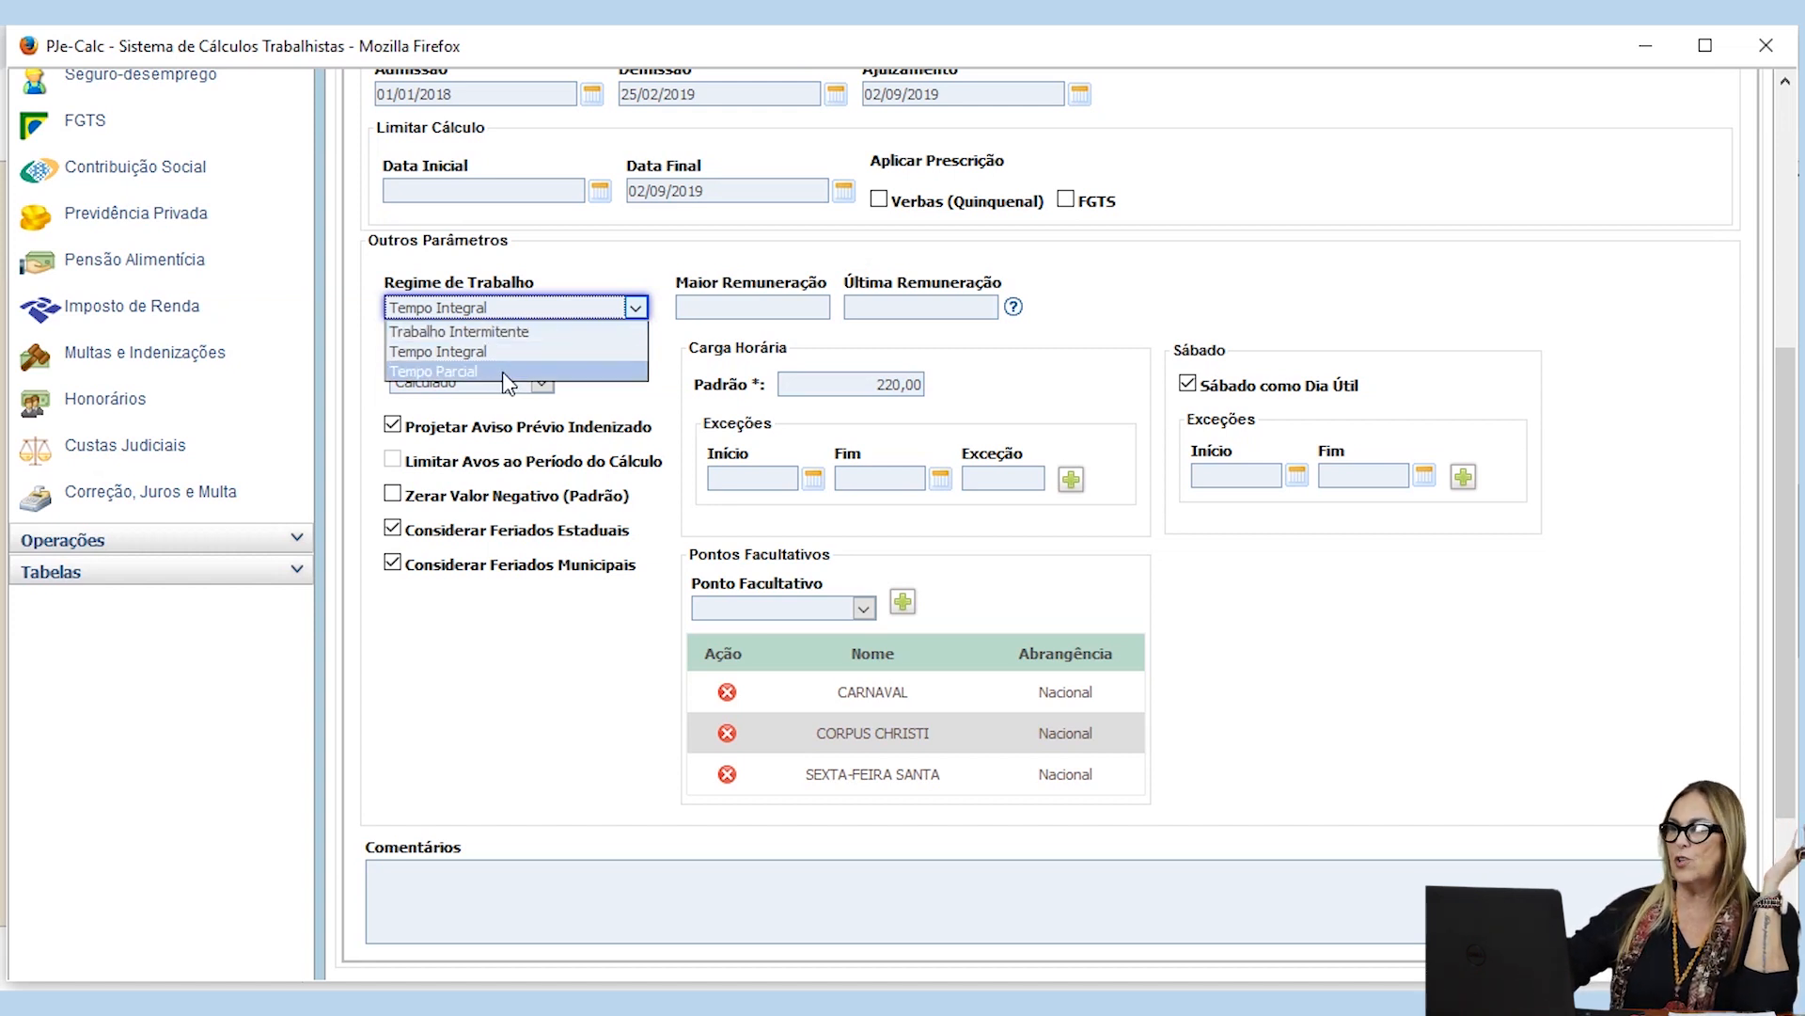
{"action": "left_click", "coordinate": [661, 348]}
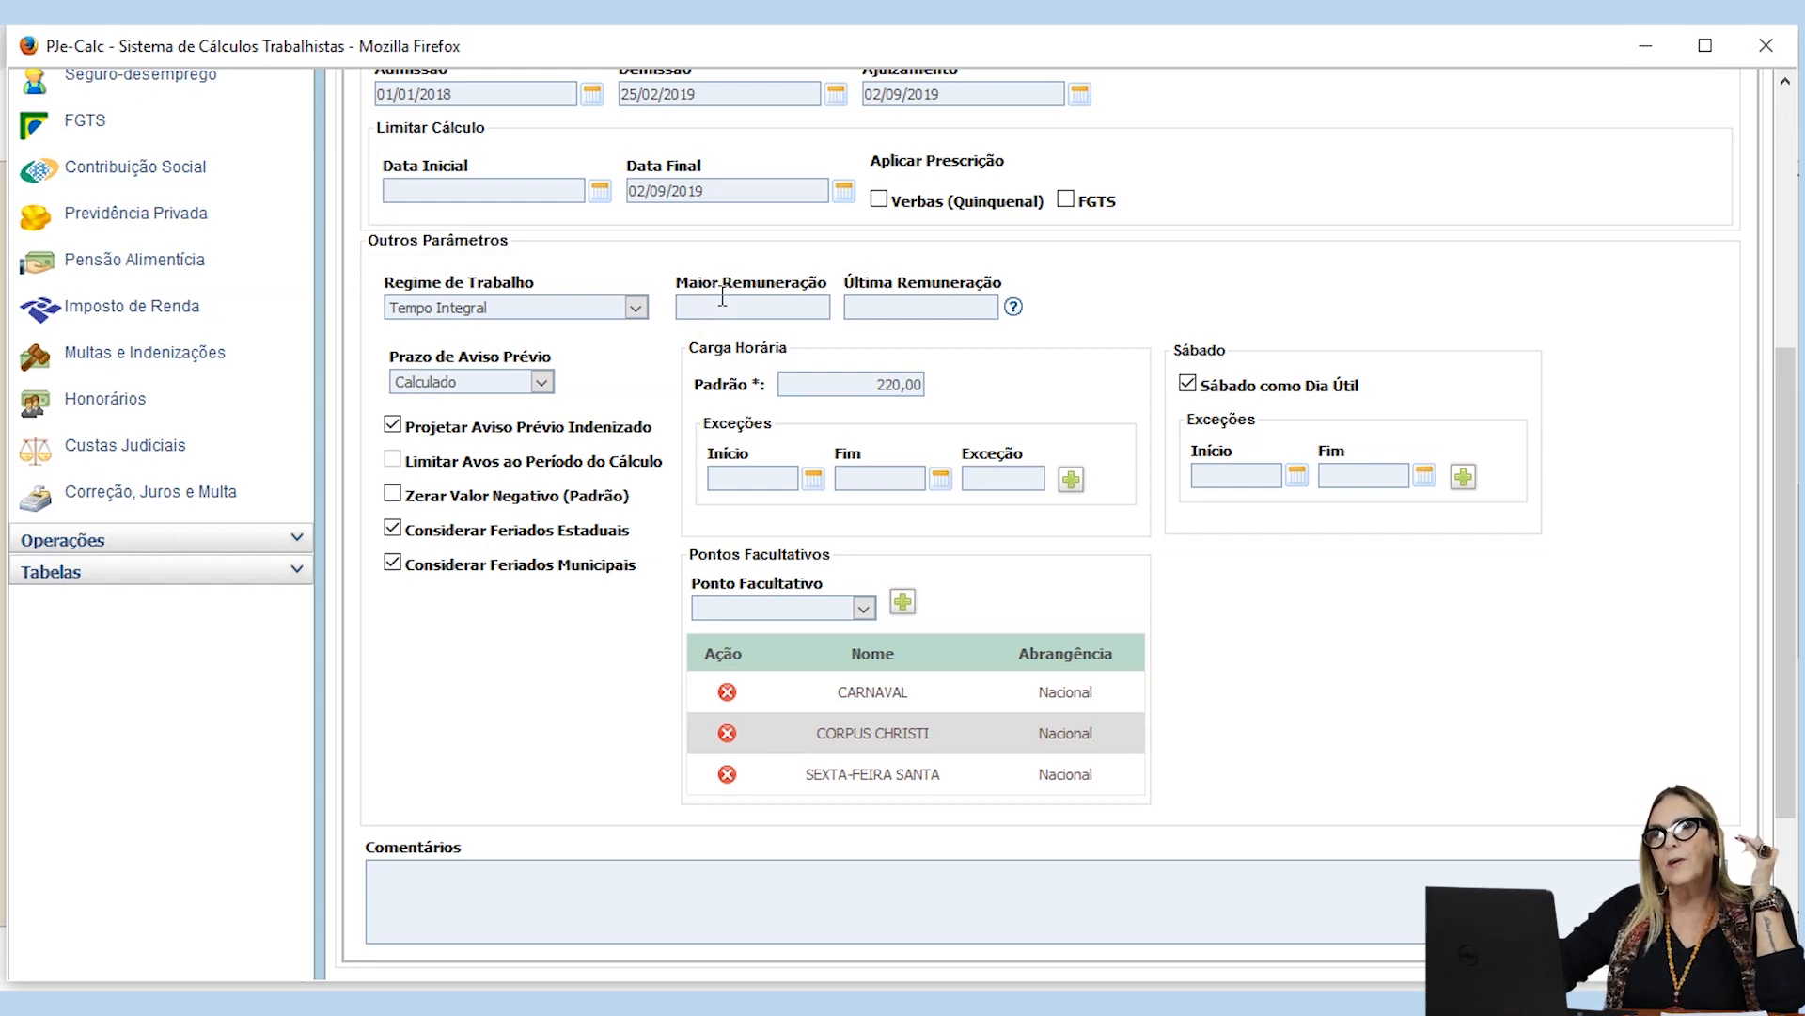
Step: Set the Maior Remuneração of the calculation to 1.796,40
{"action": "scroll", "coordinate": [722, 297], "scroll_direction": "up", "scroll_amount": 3}
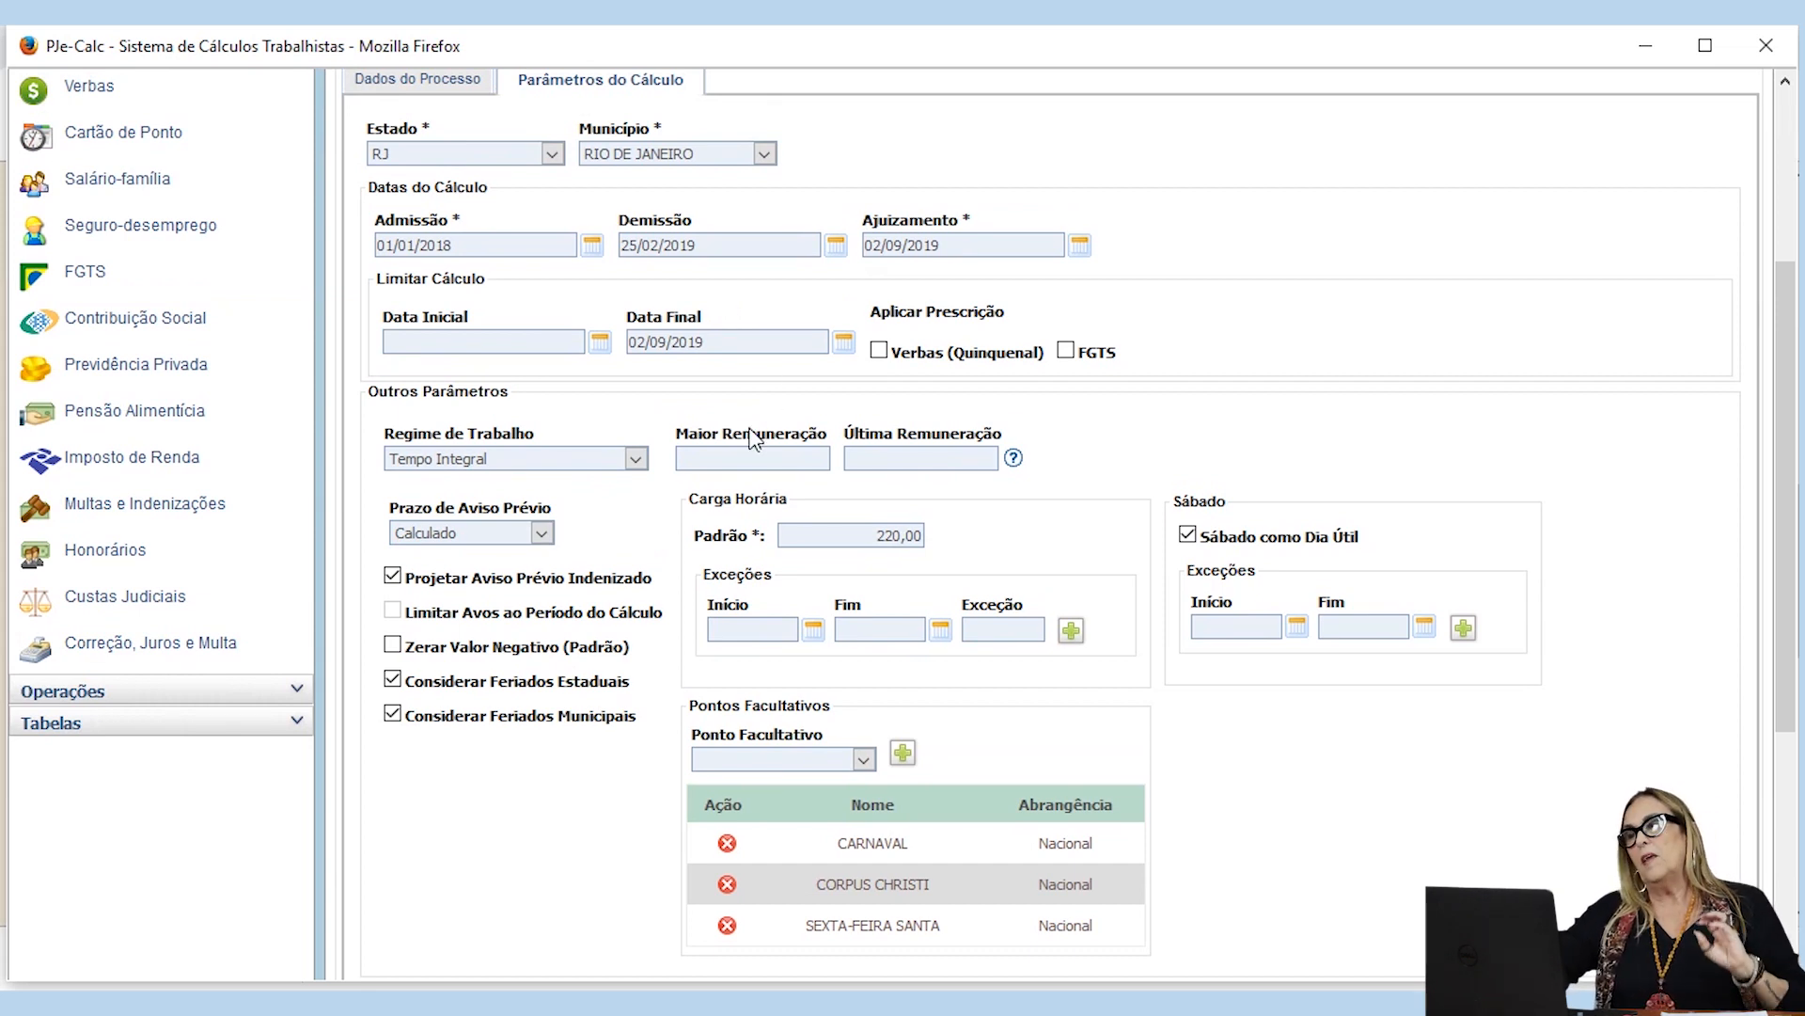
{"action": "left_click", "coordinate": [723, 464]}
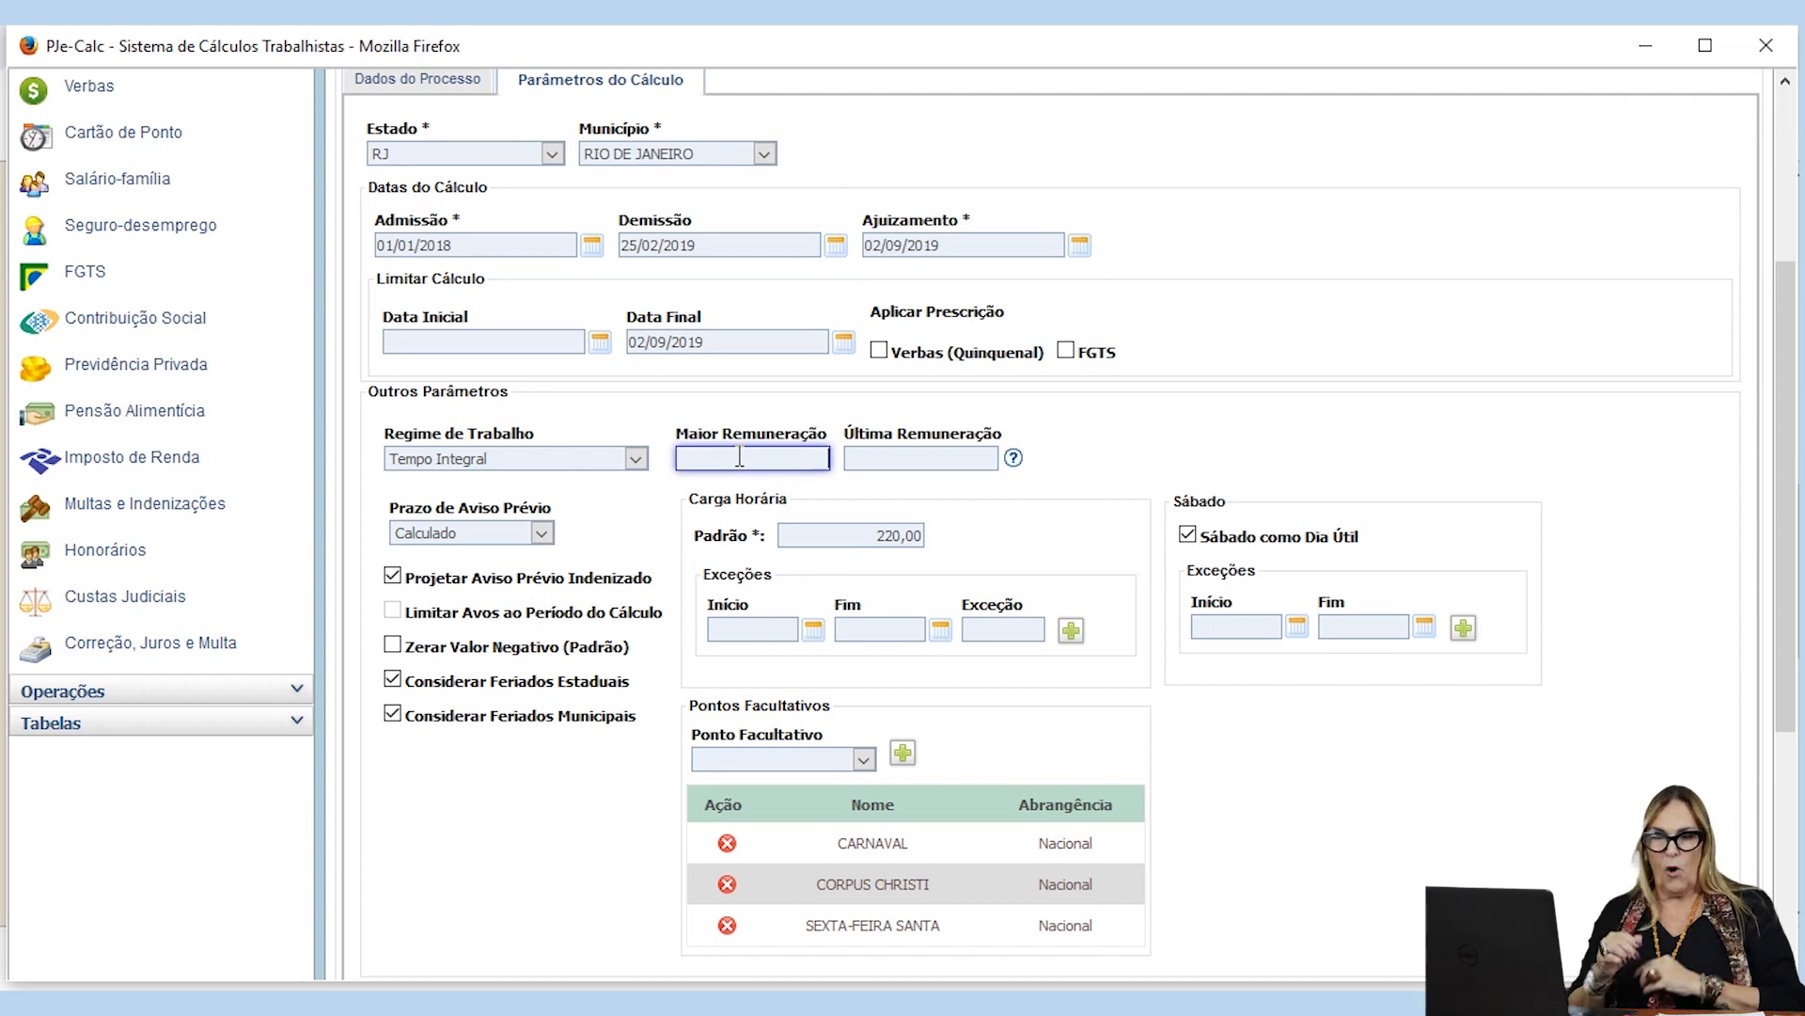
{"action": "type", "text": "1.796,40"}
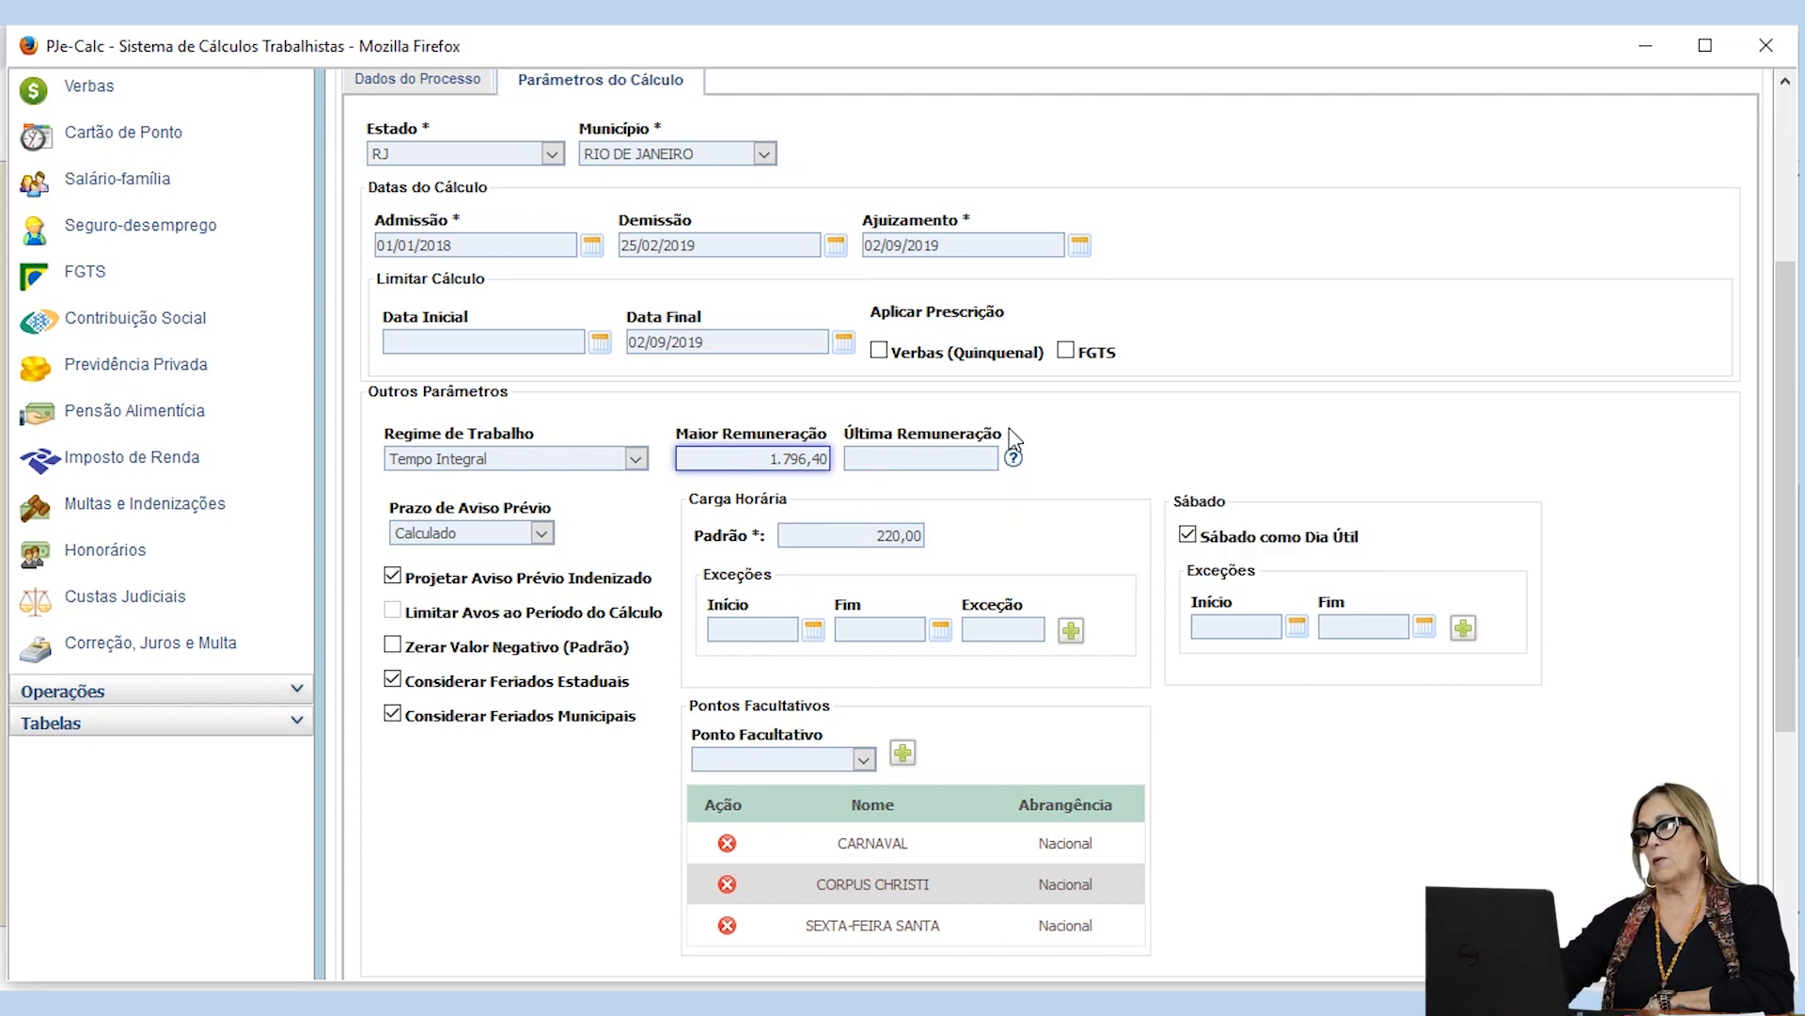
Step: Check the help for the Última Remuneração field and review the surrounding calculation parameters
{"action": "mouse_move", "coordinate": [1012, 458]}
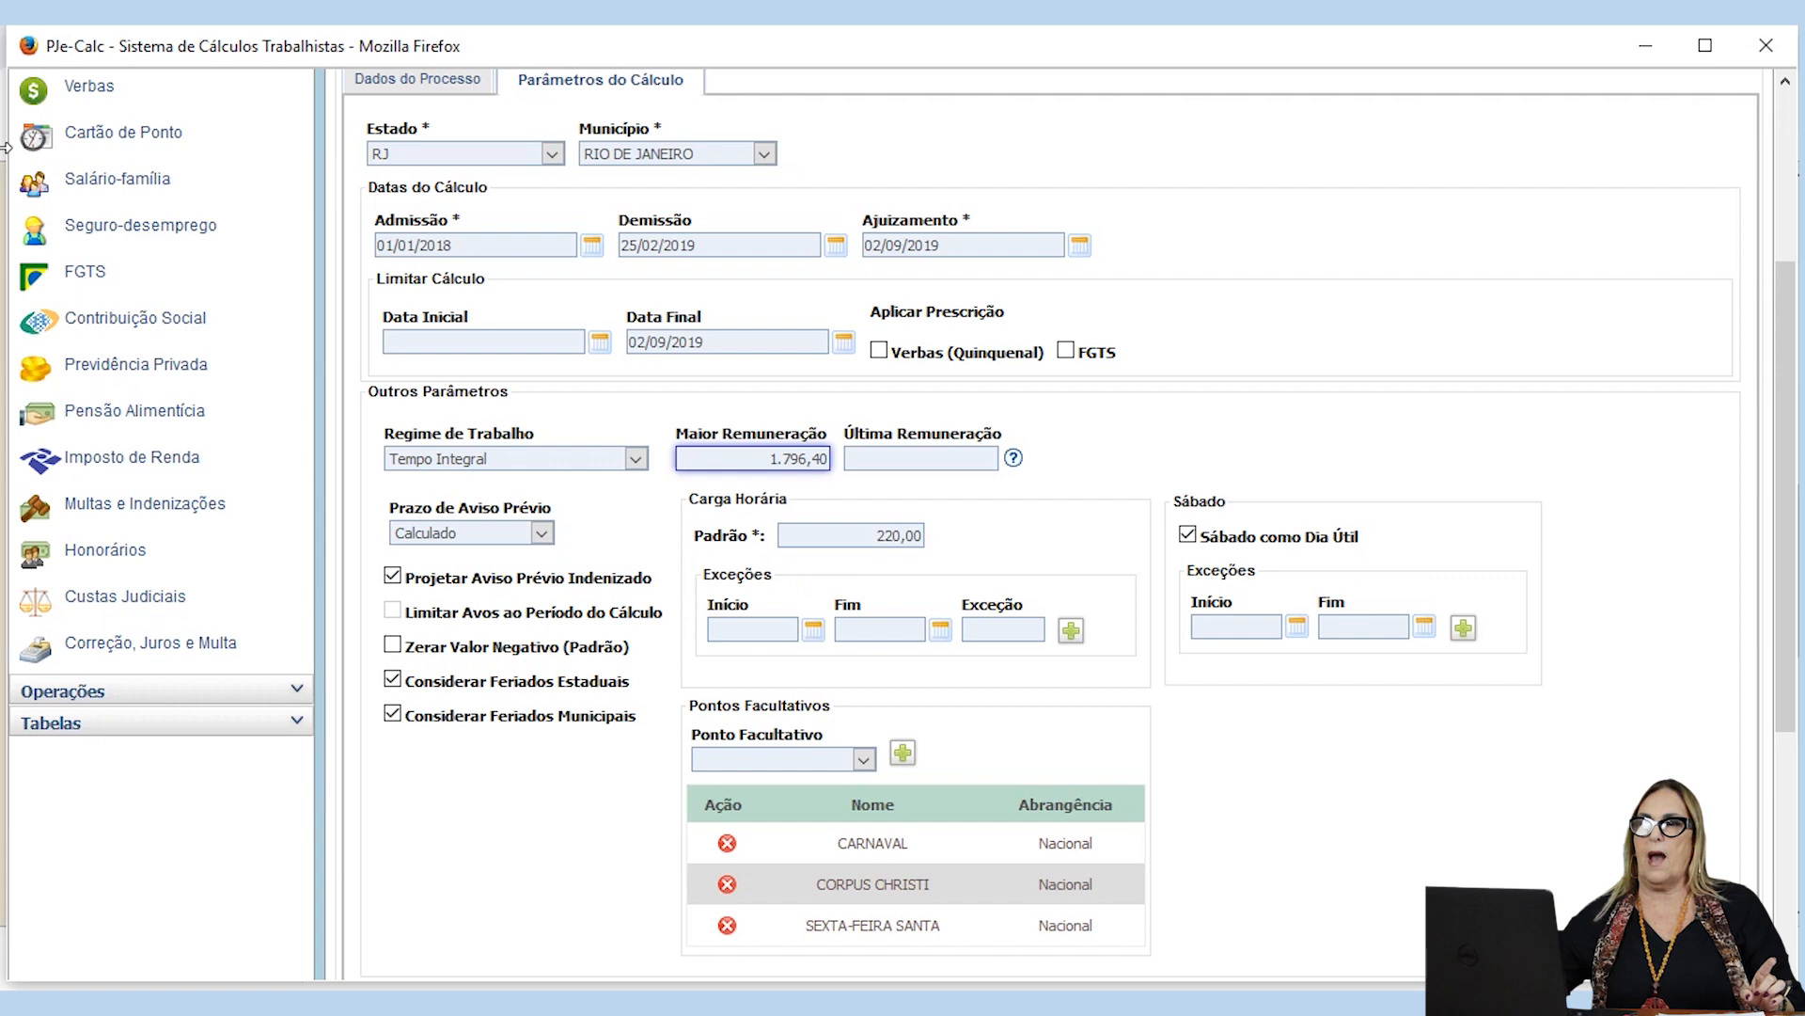
{"action": "scroll", "coordinate": [133, 310], "scroll_direction": "up", "scroll_amount": 4}
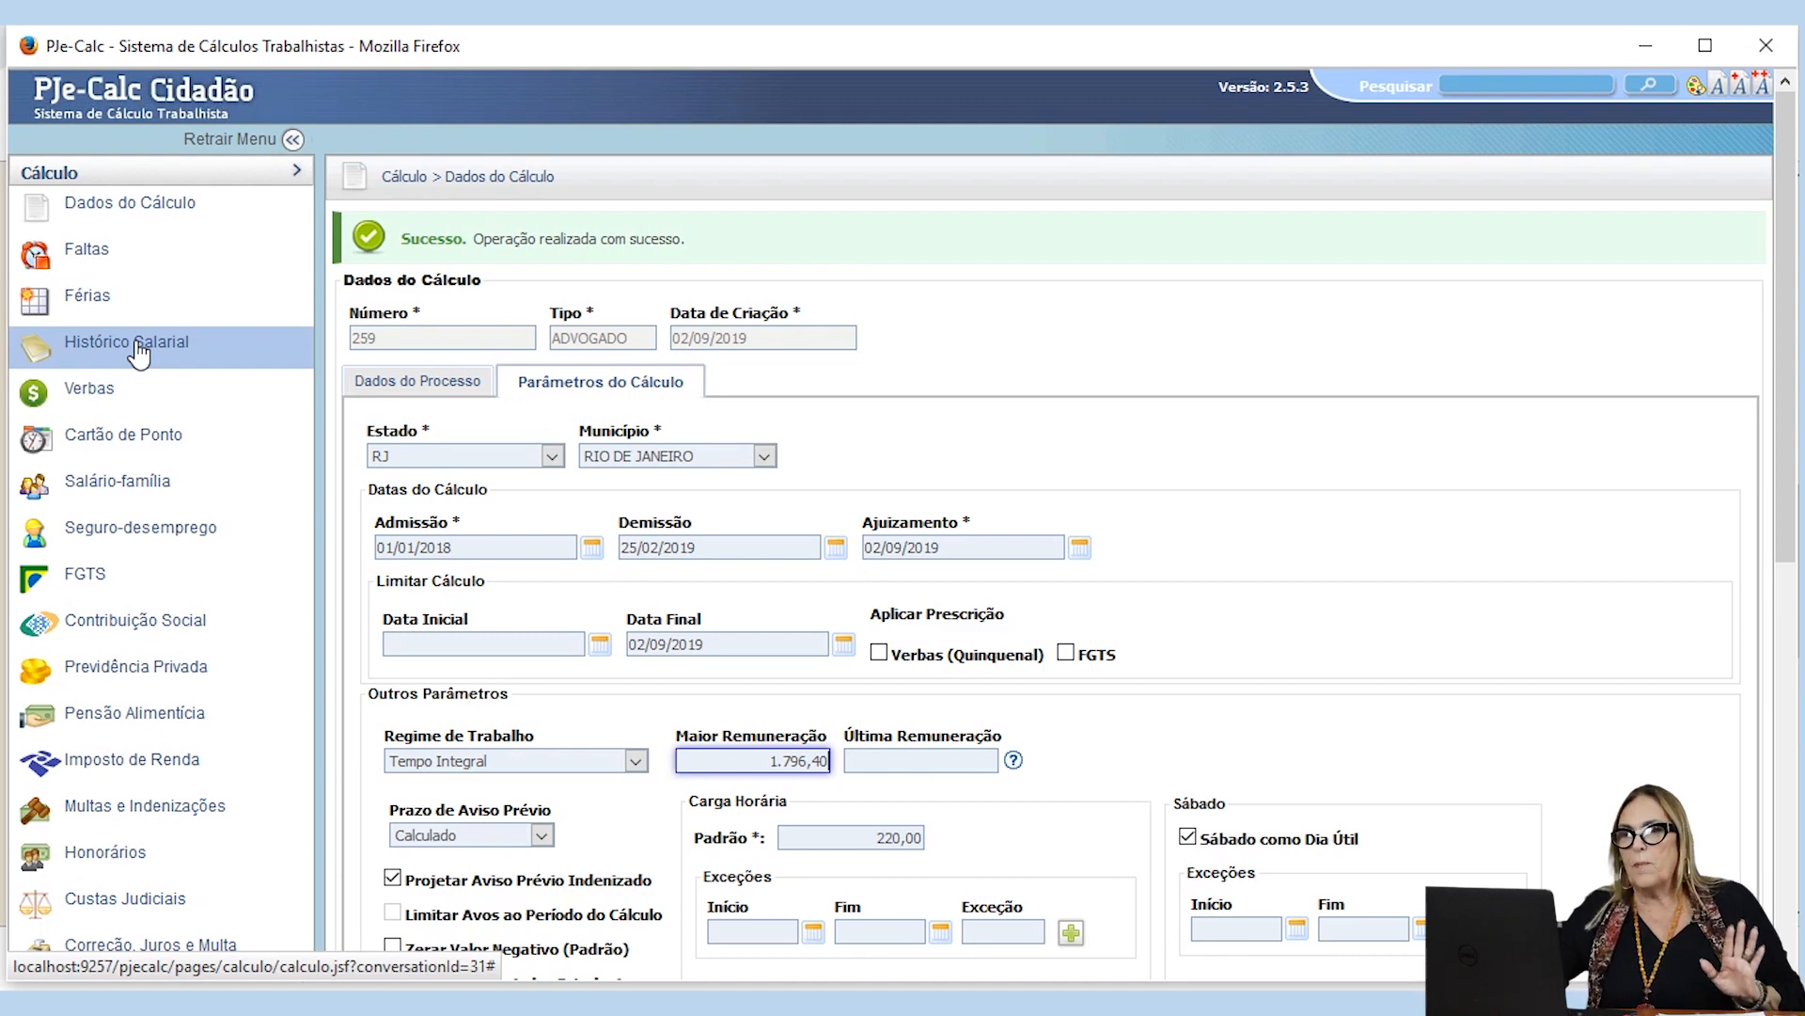
{"action": "scroll", "coordinate": [743, 632], "scroll_direction": "down", "scroll_amount": 3}
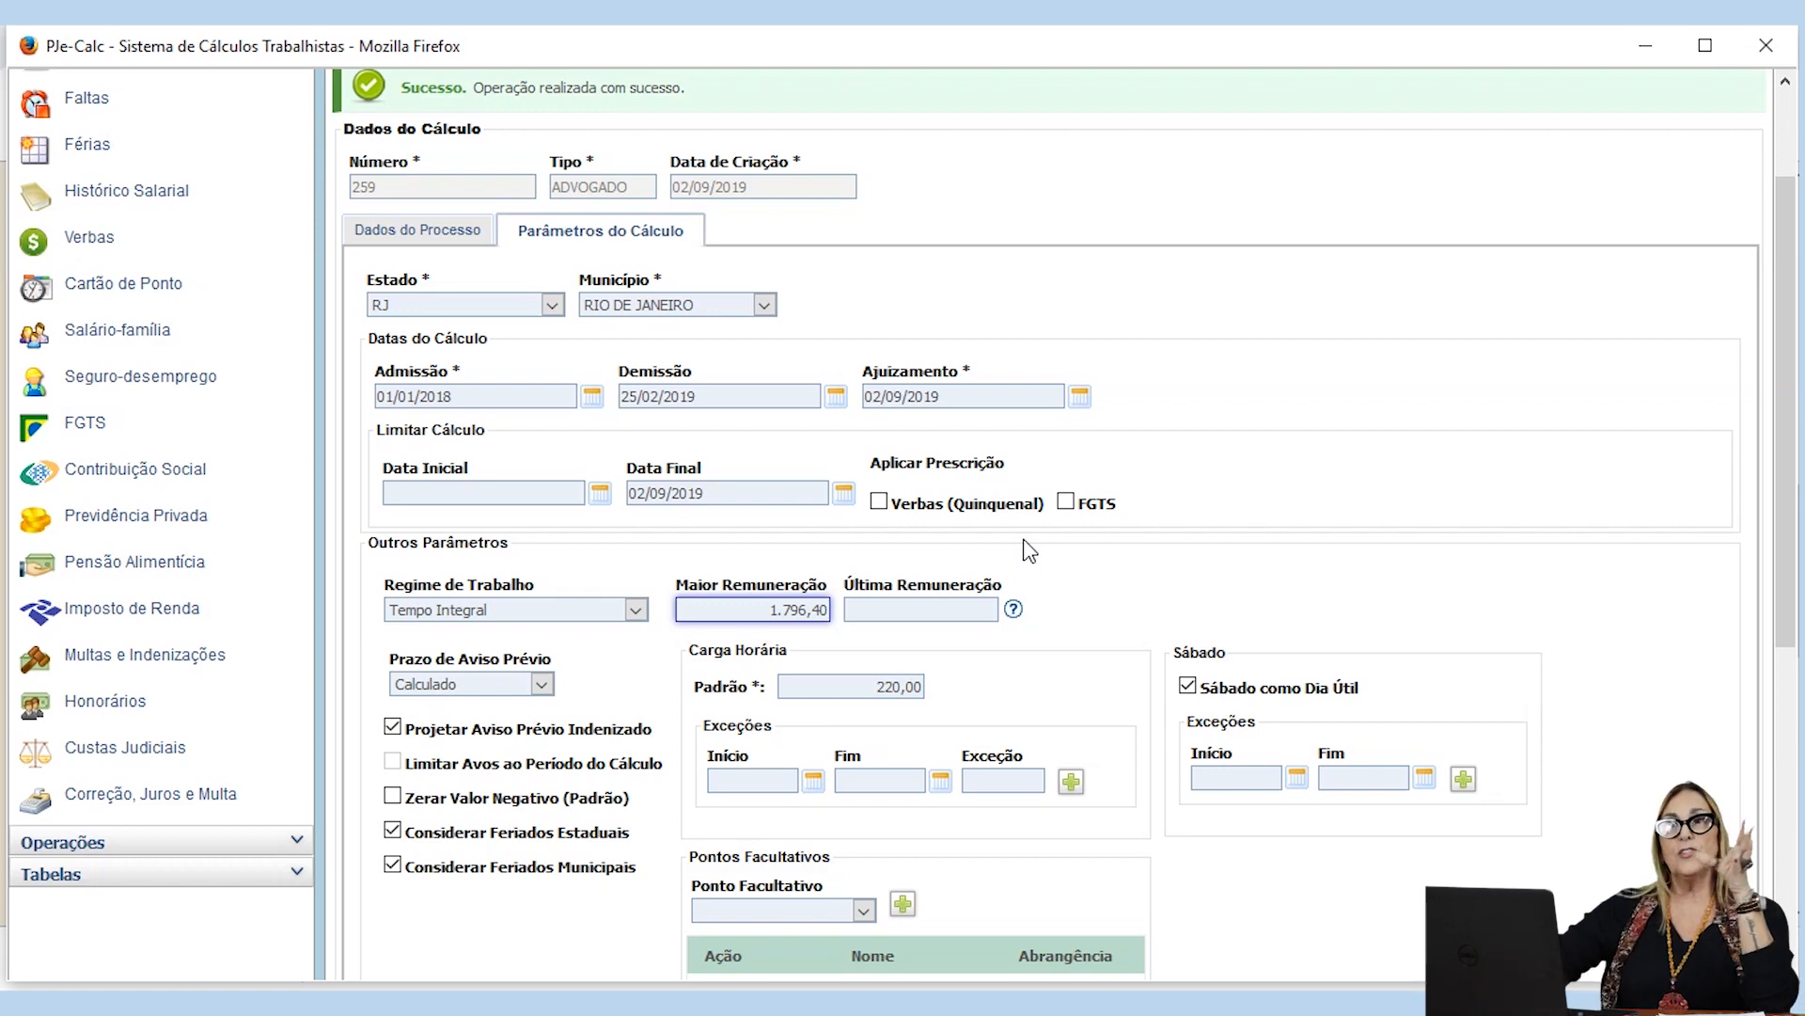
{"action": "scroll", "coordinate": [1030, 550], "scroll_direction": "up", "scroll_amount": 2}
{"action": "scroll", "coordinate": [941, 538], "scroll_direction": "down", "scroll_amount": 4}
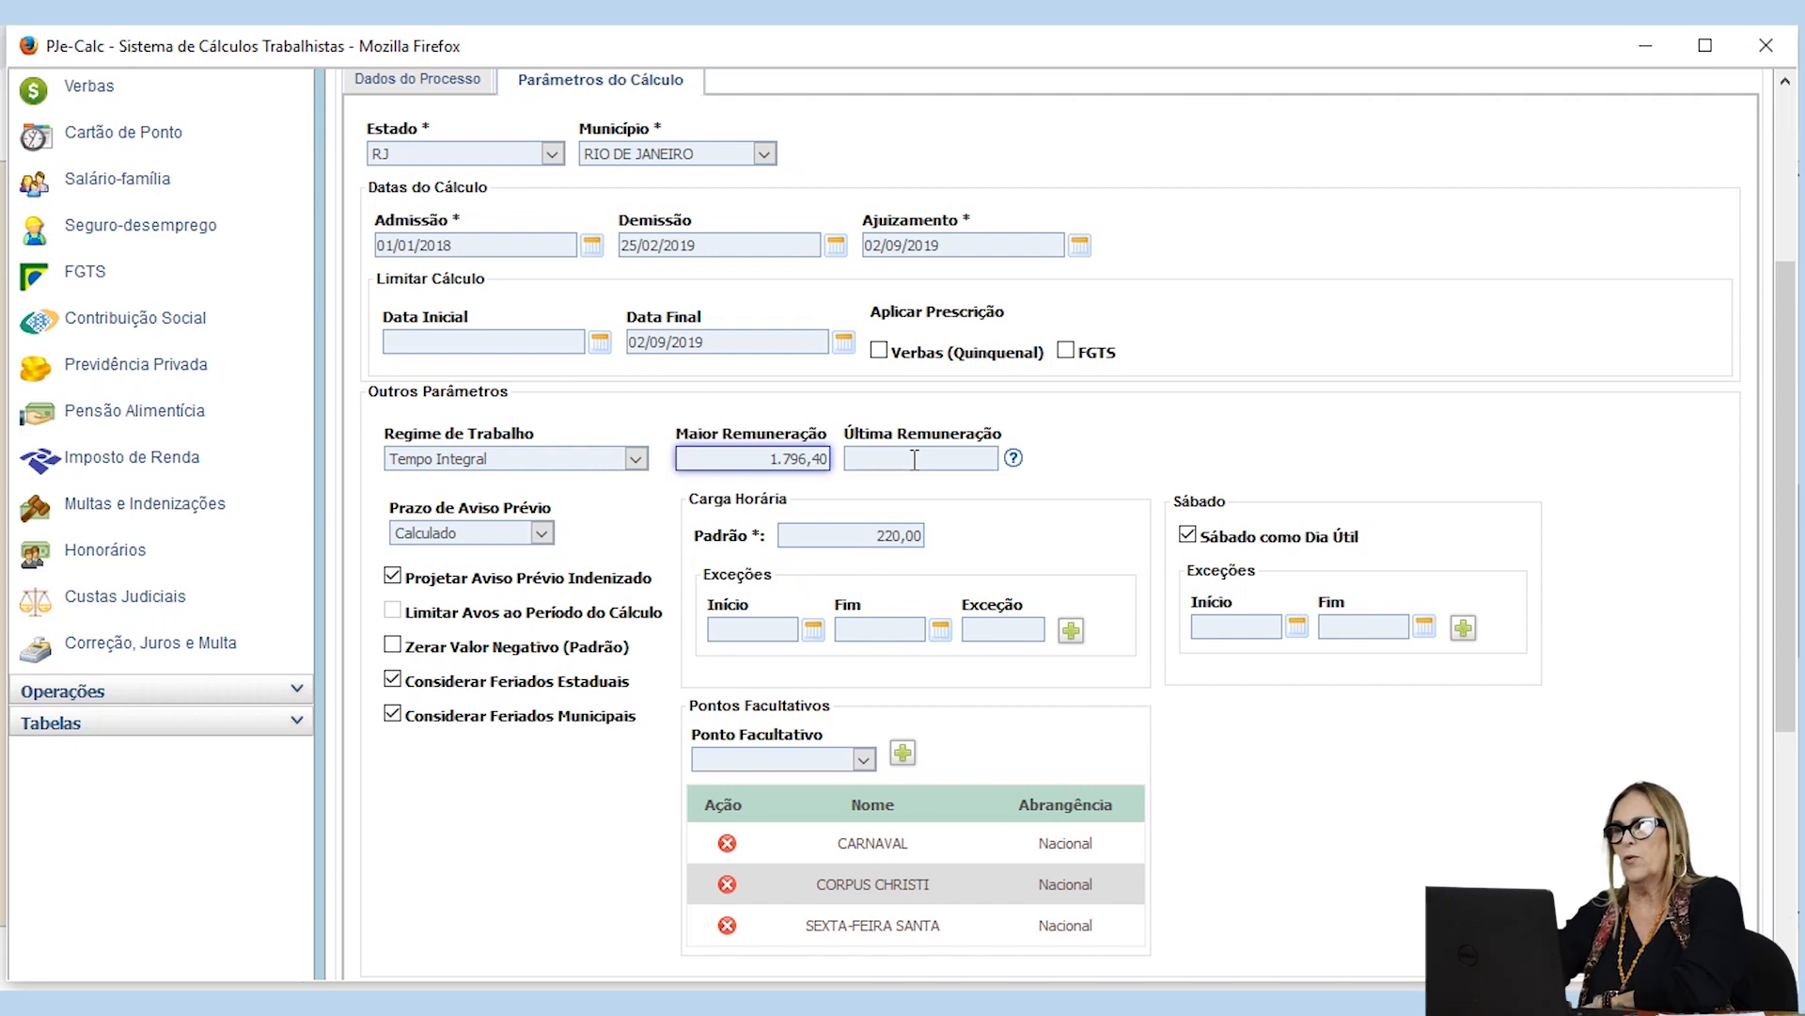
{"action": "scroll", "coordinate": [914, 459], "scroll_direction": "down", "scroll_amount": 3}
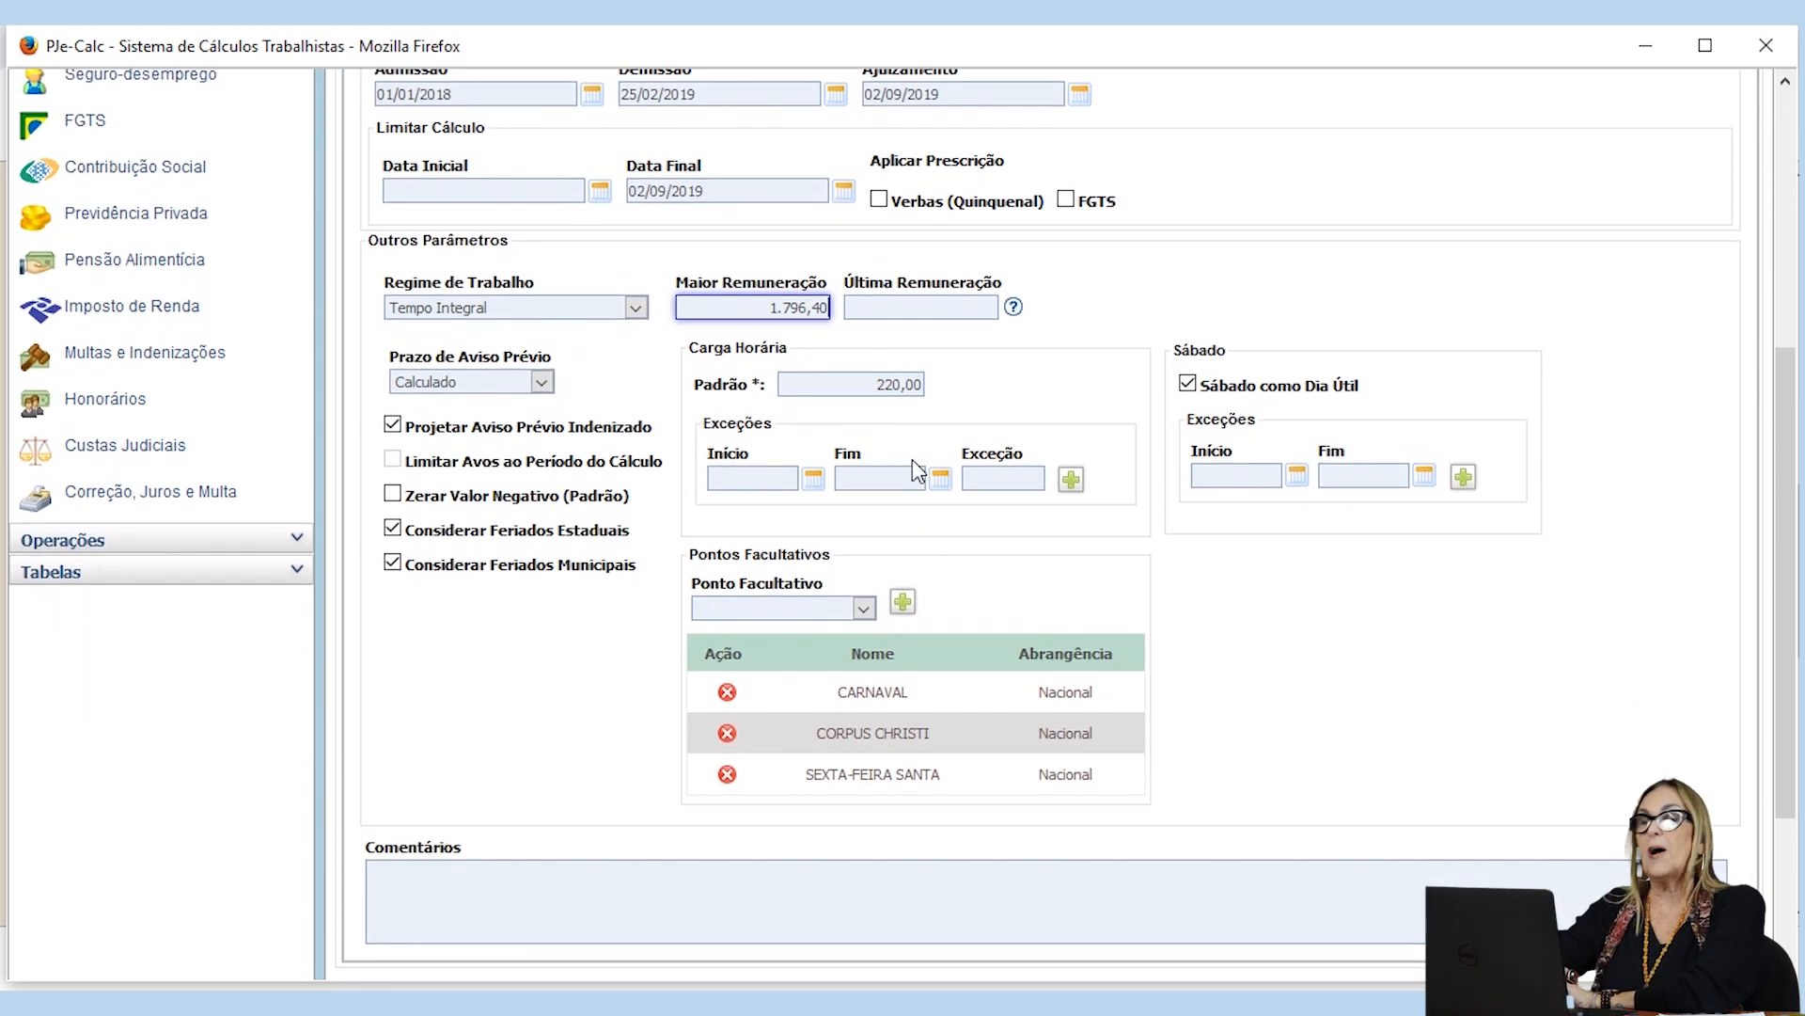
{"action": "scroll", "coordinate": [814, 585], "scroll_direction": "up", "scroll_amount": 6}
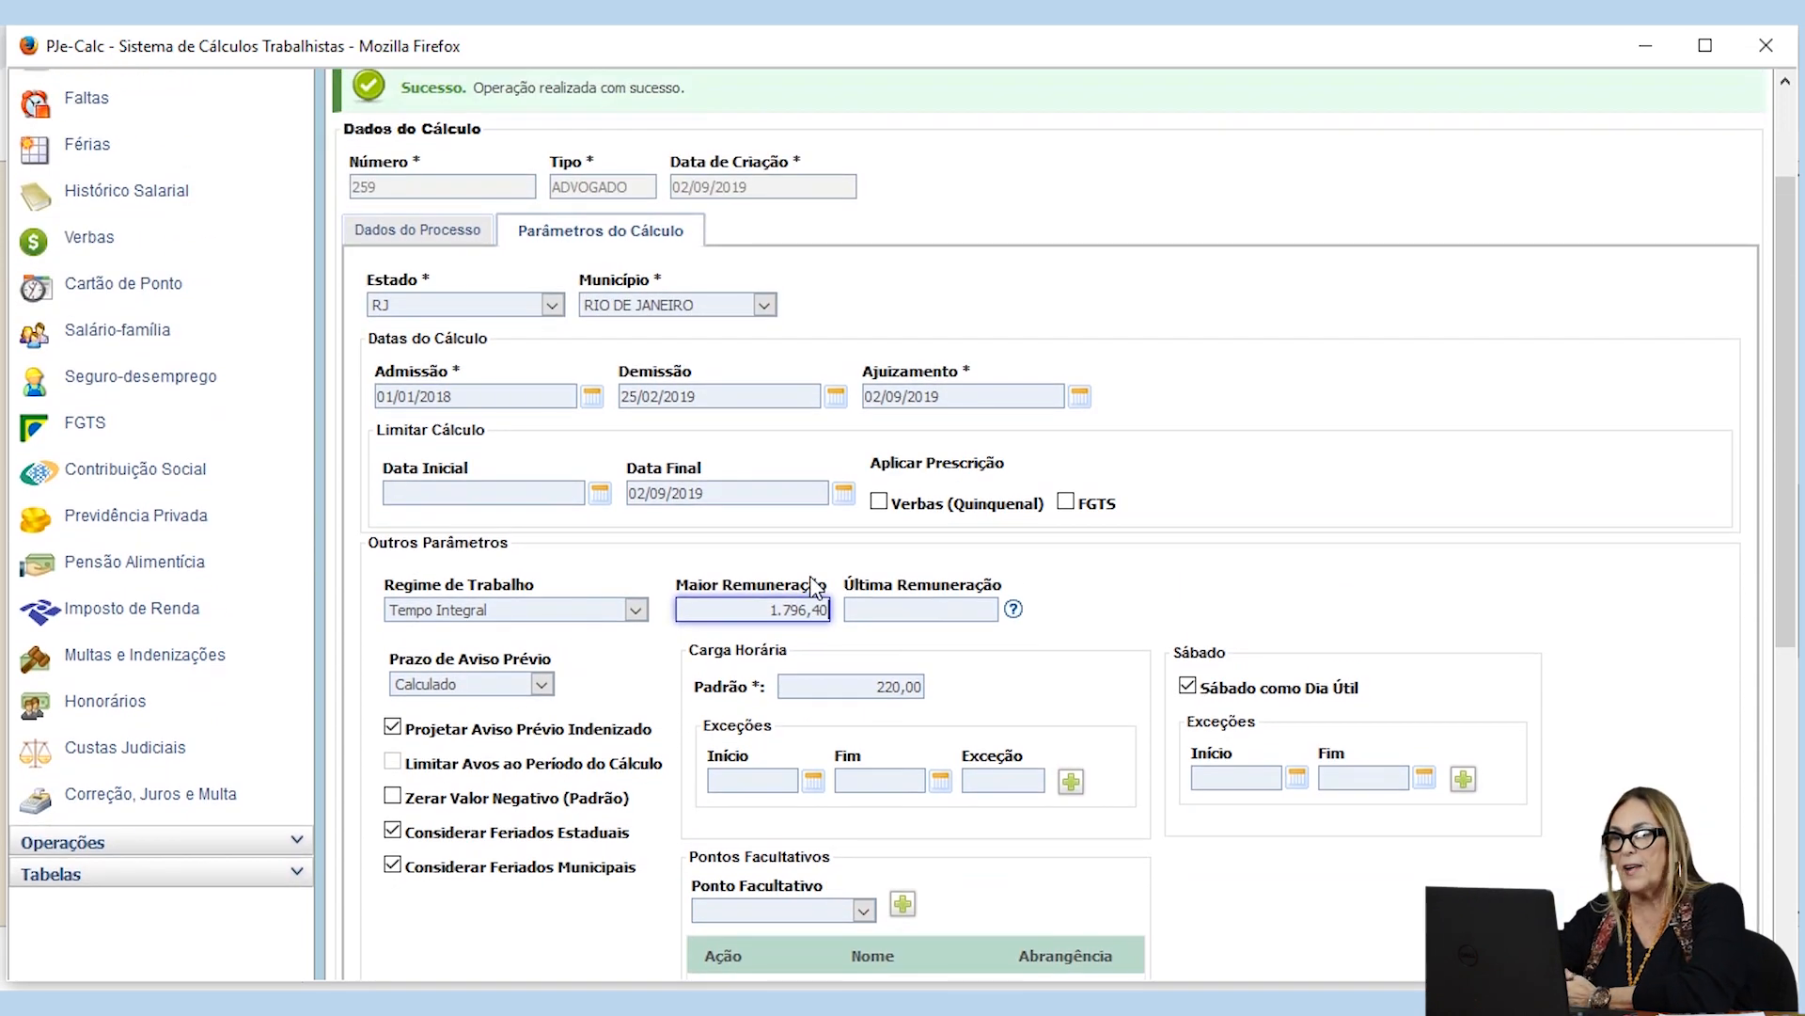
Step: Try the Informado option for the Prazo de Aviso Prévio with a Quantidade of 36
{"action": "scroll", "coordinate": [788, 649], "scroll_direction": "down", "scroll_amount": 6}
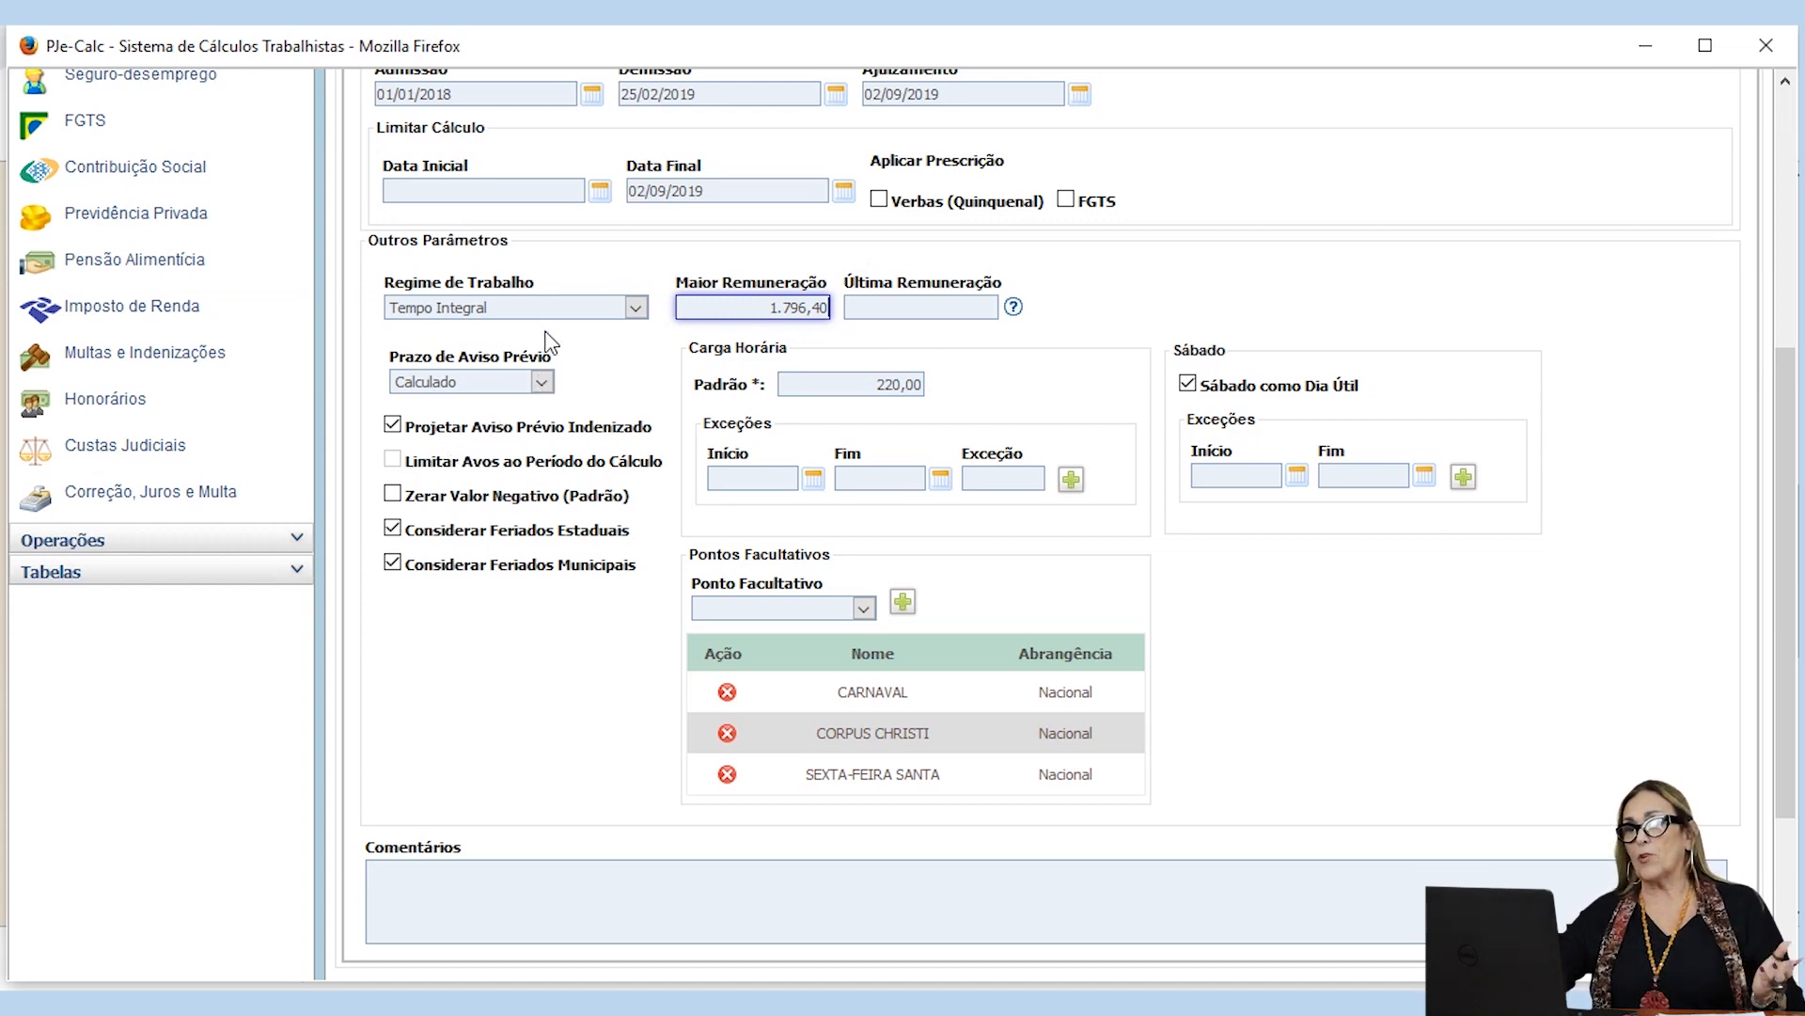
{"action": "left_click", "coordinate": [542, 386]}
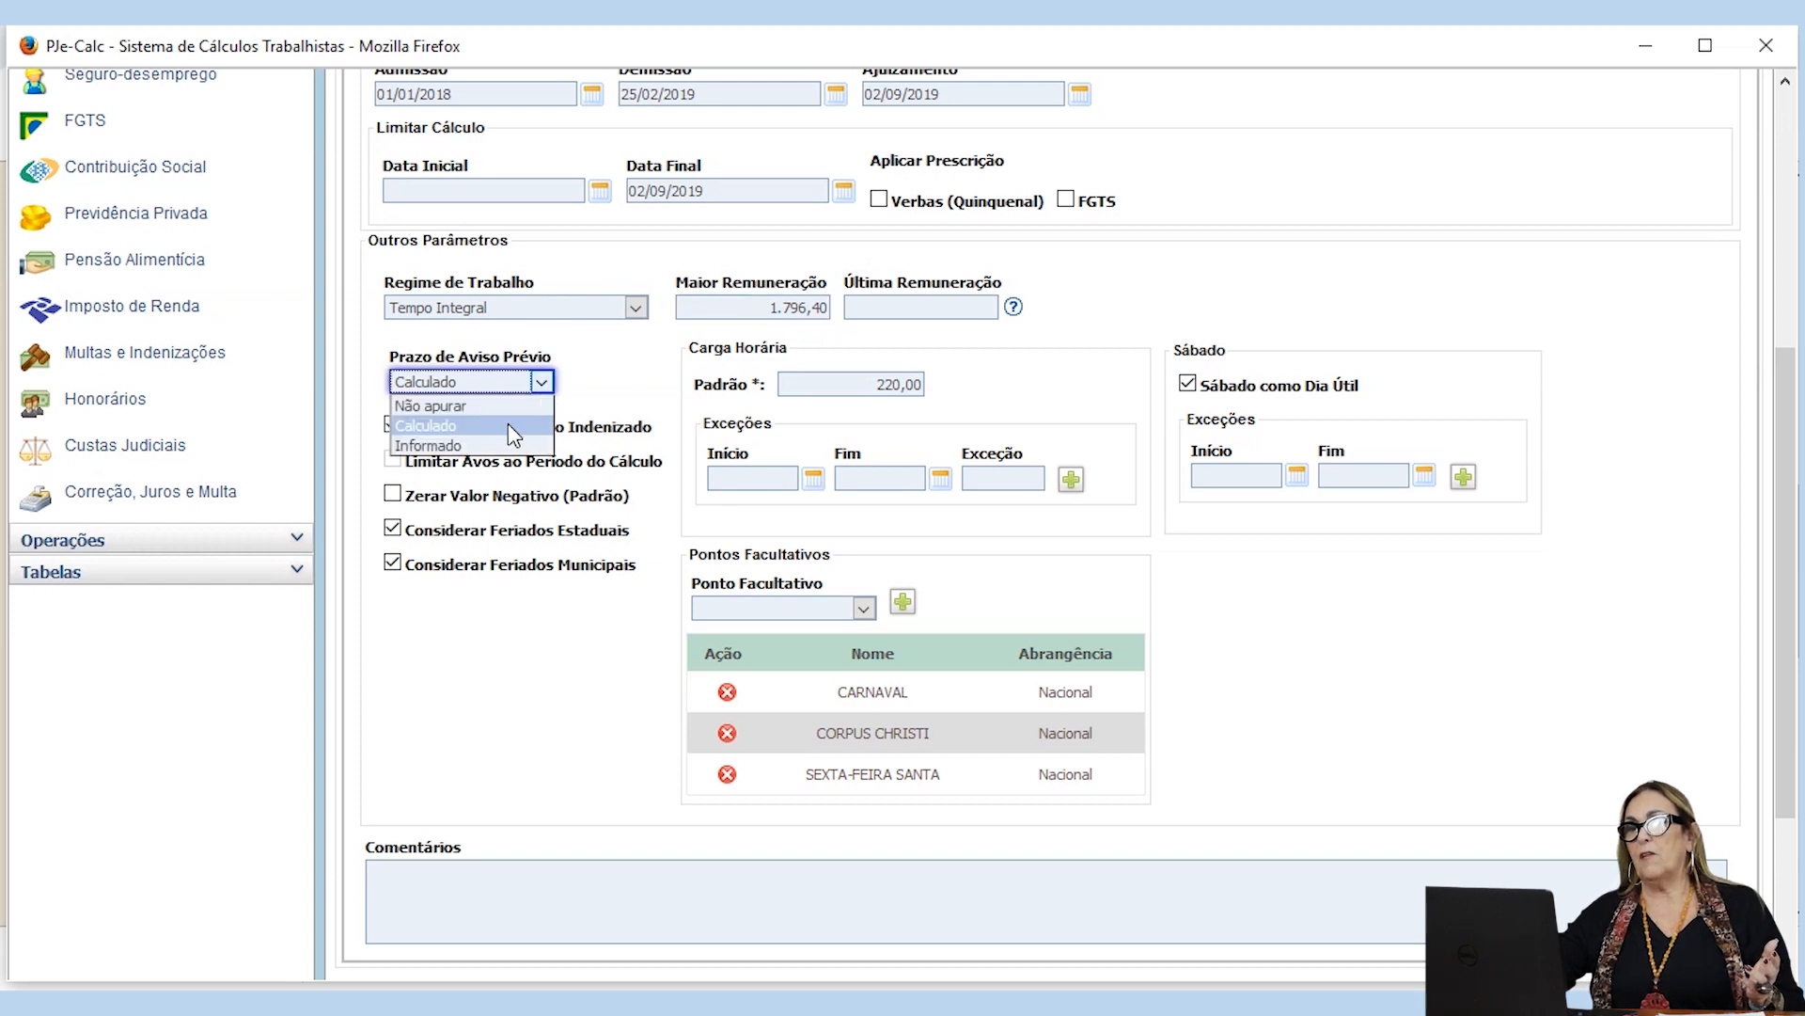
{"action": "left_click", "coordinate": [488, 447]}
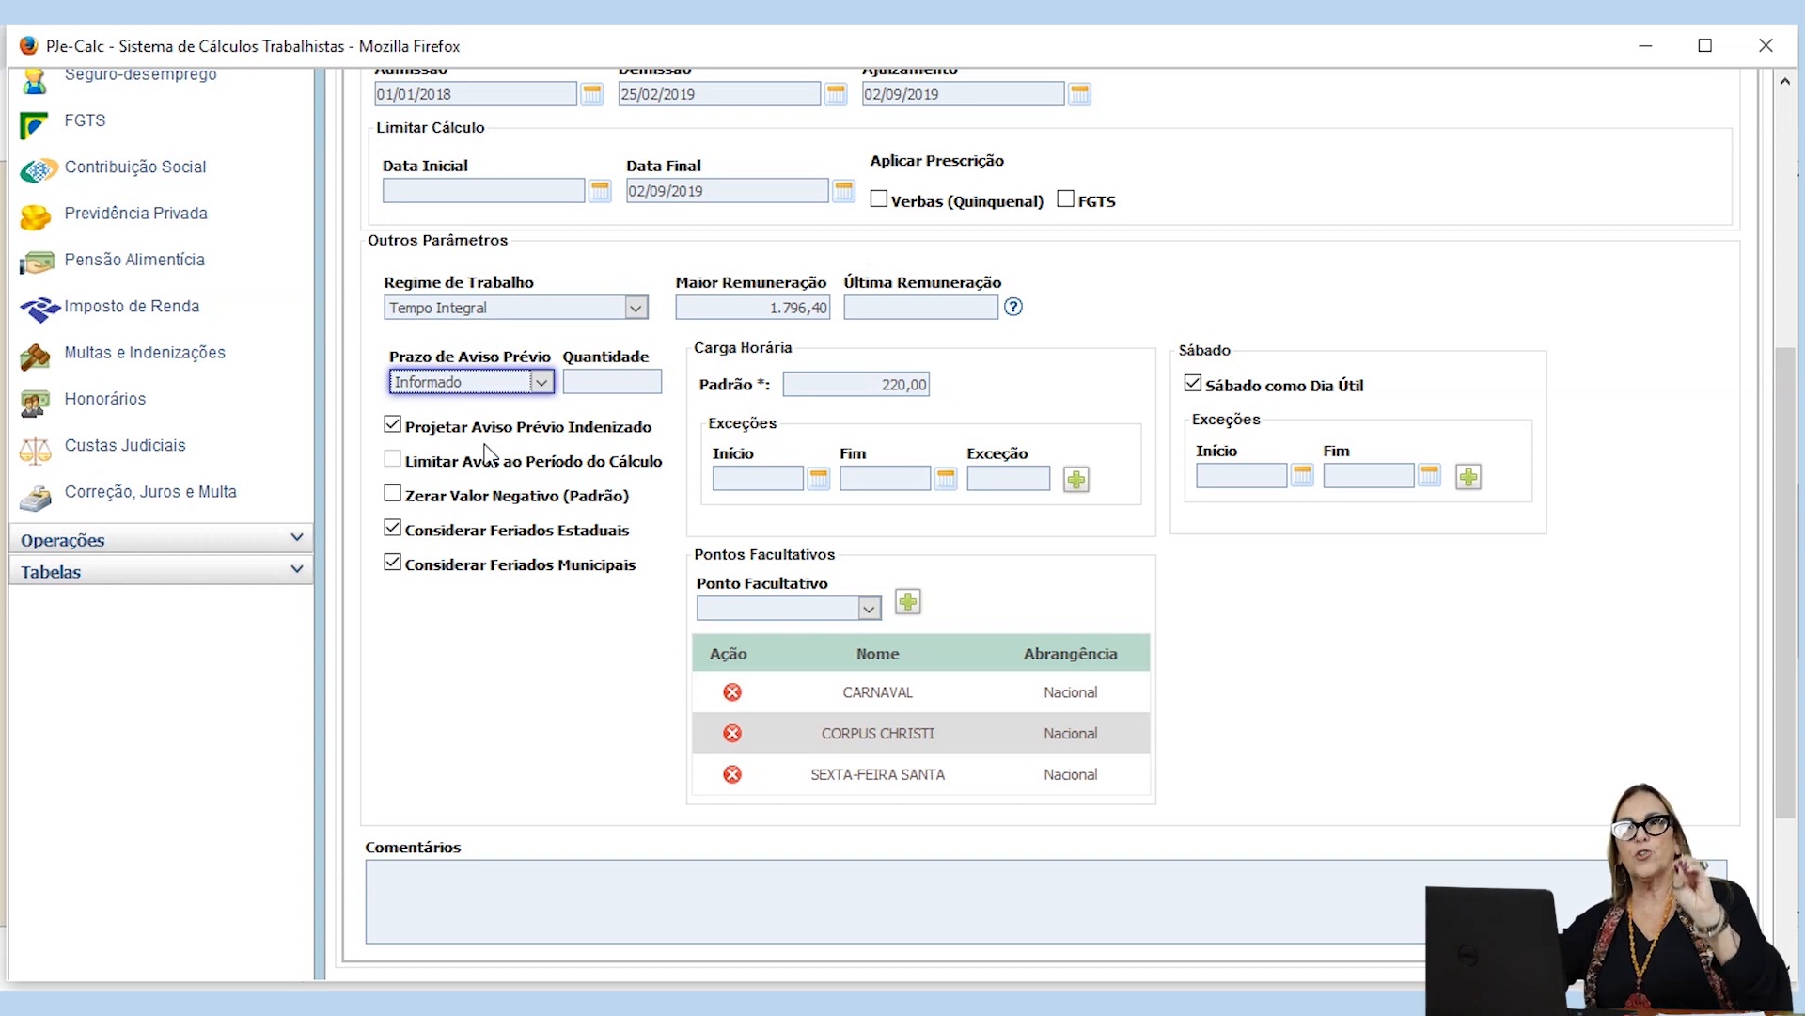
{"action": "left_click", "coordinate": [598, 378]}
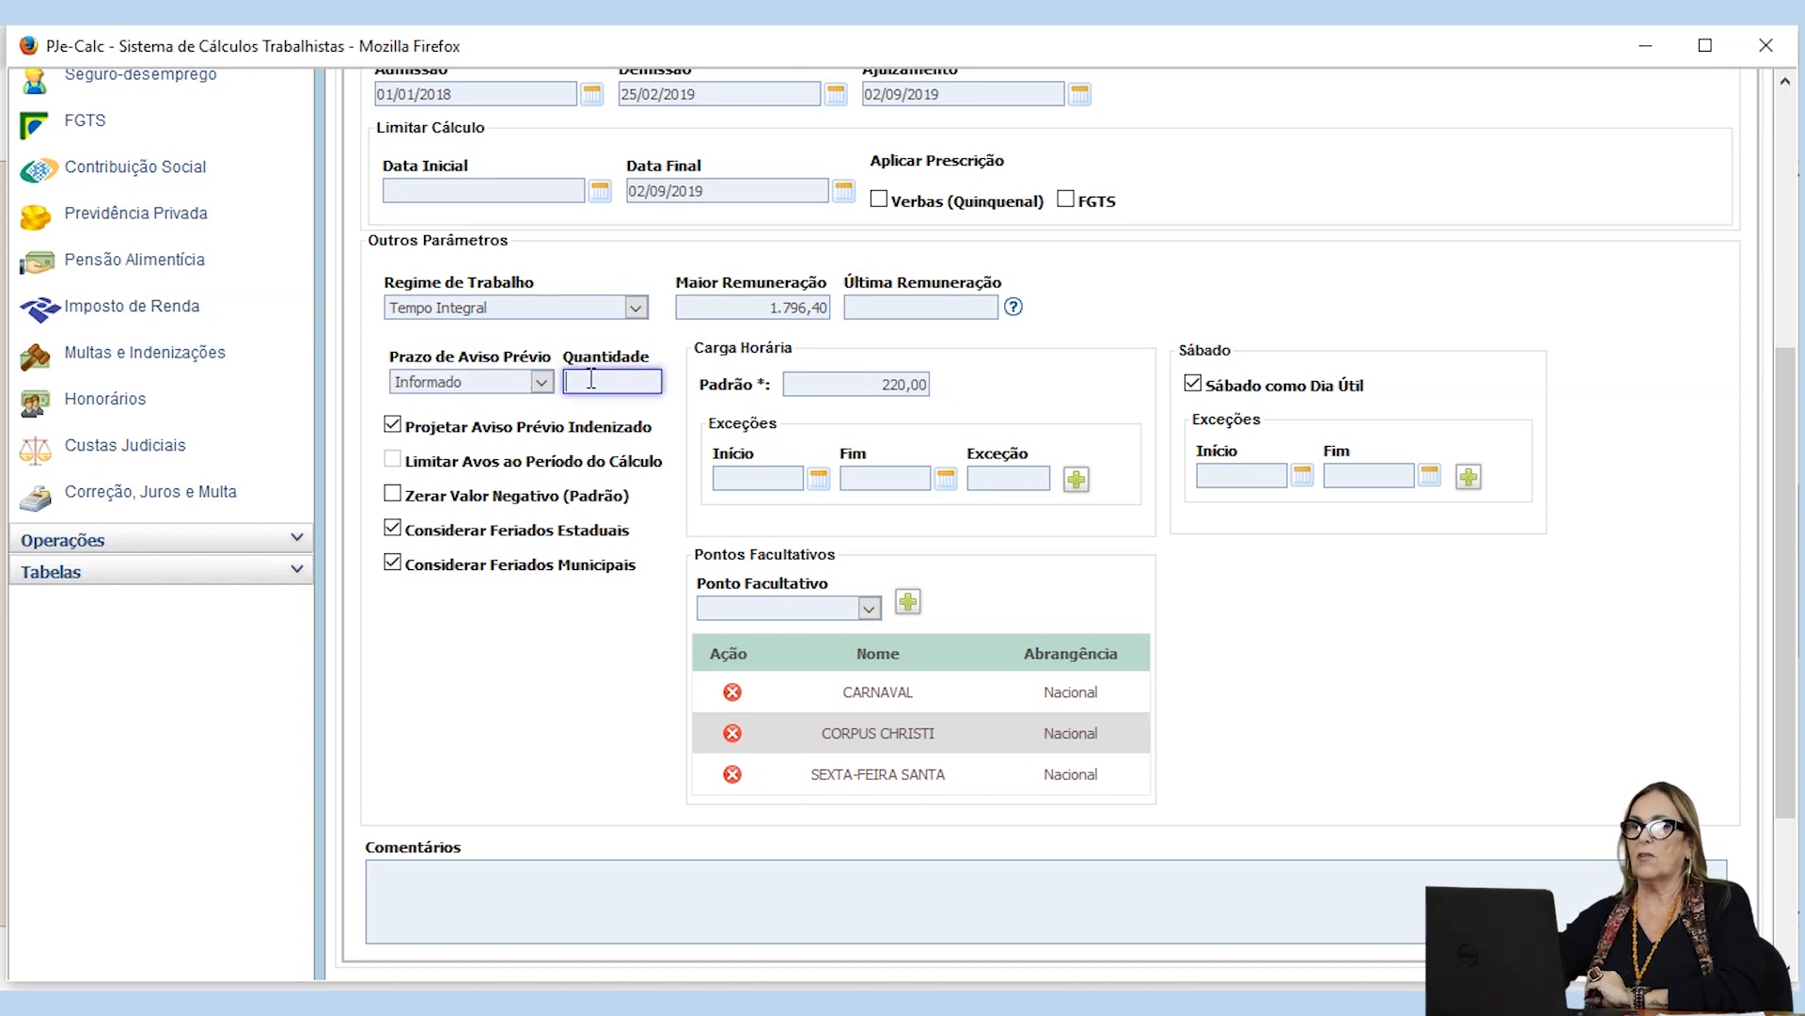
{"action": "type", "text": "36"}
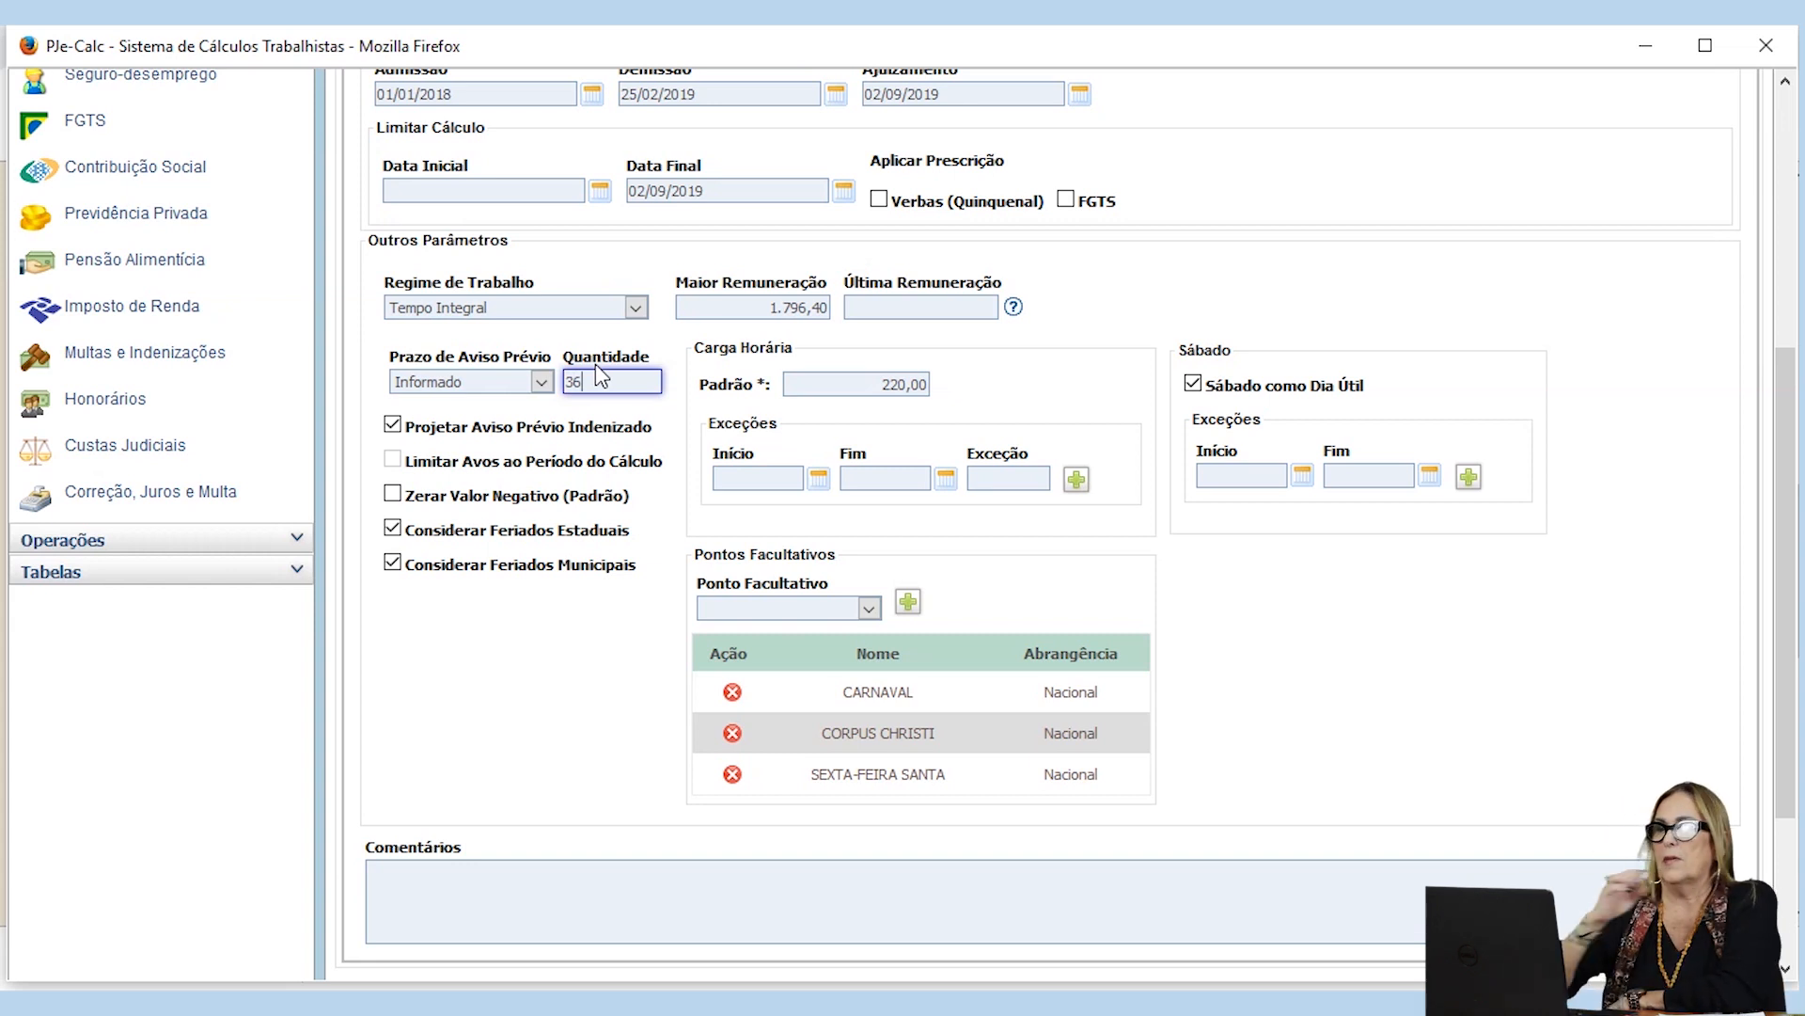
Step: Try the Não apurar option for the Prazo de Aviso Prévio with Projetar Aviso Prévio Indenizado turned off
{"action": "left_click", "coordinate": [543, 379]}
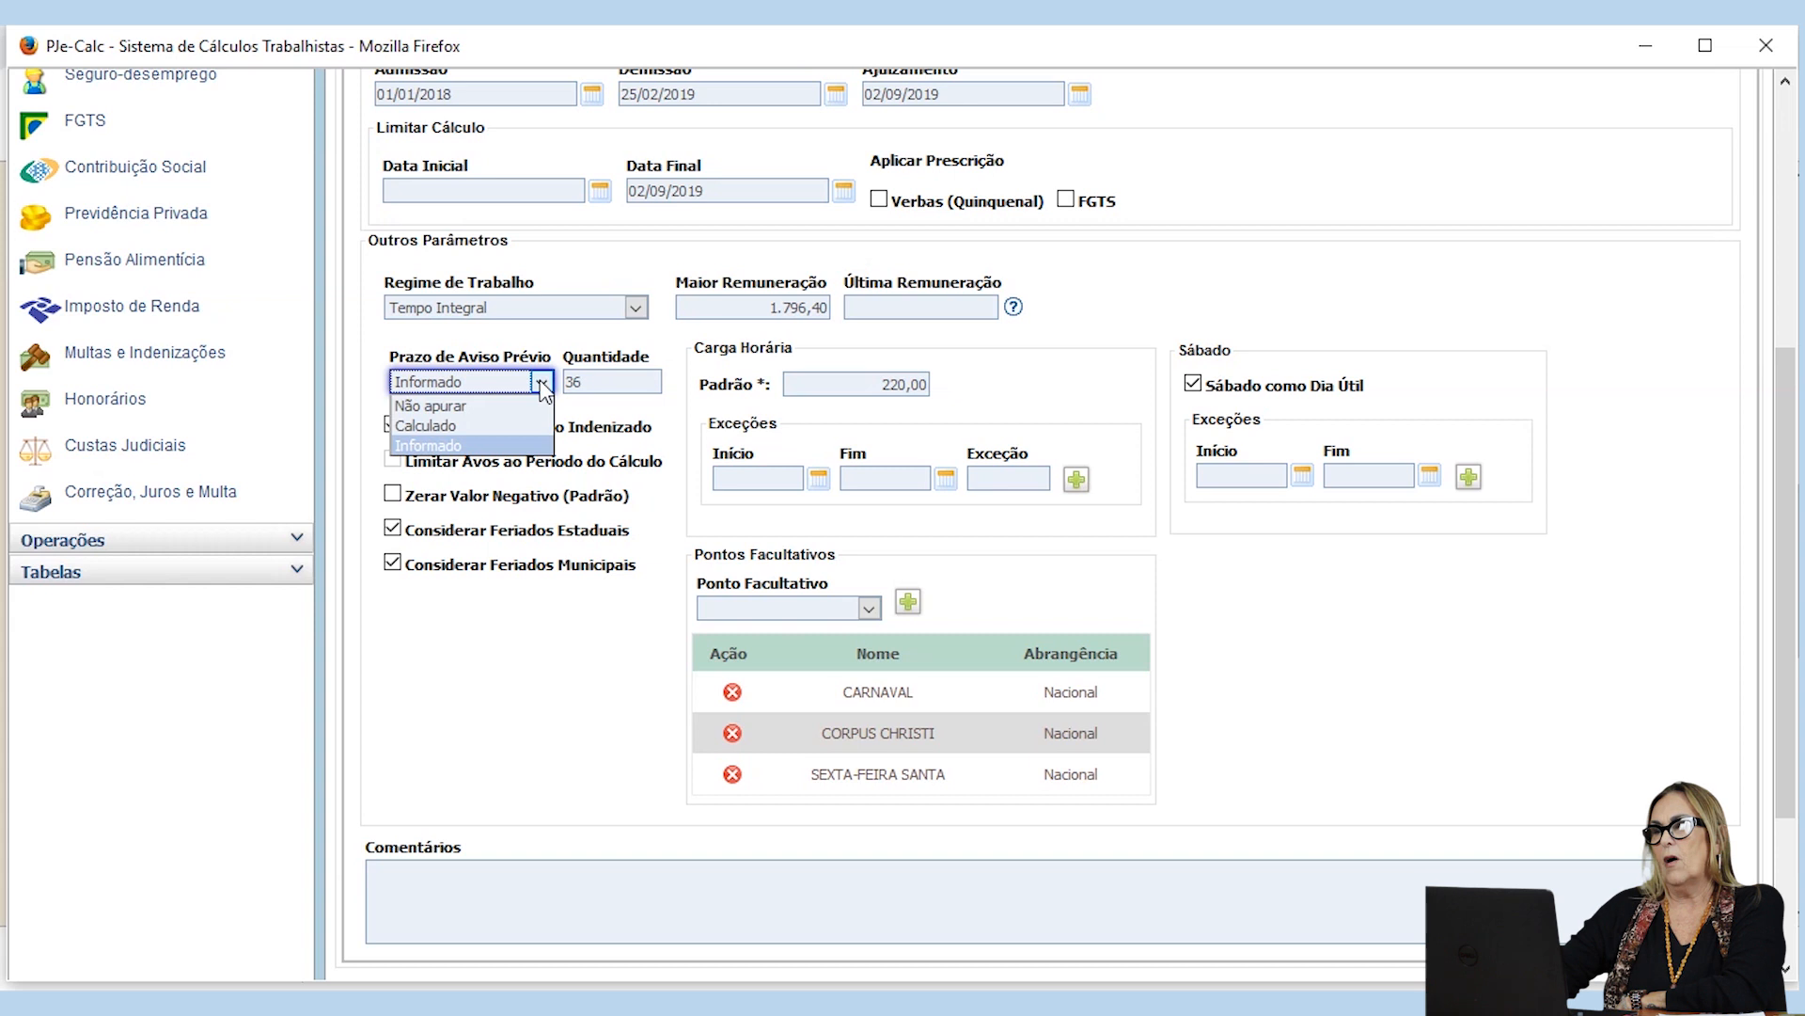
{"action": "left_click", "coordinate": [453, 405]}
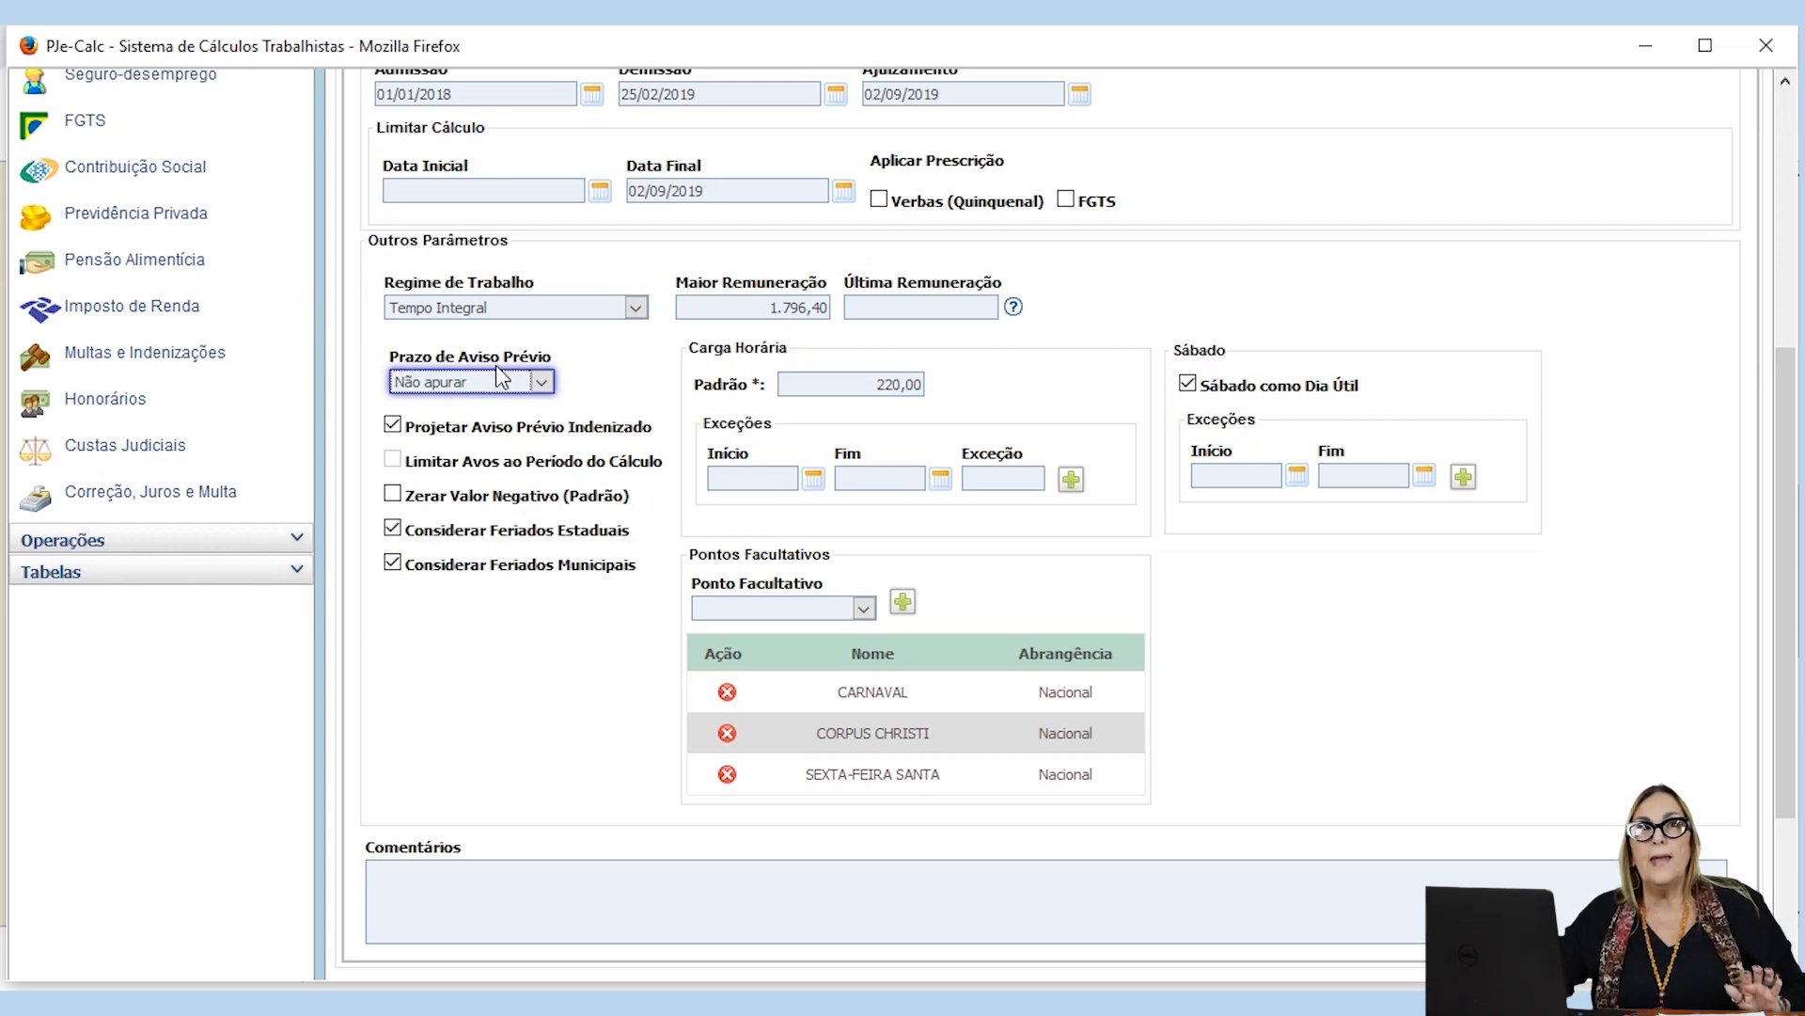
{"action": "left_click", "coordinate": [393, 428]}
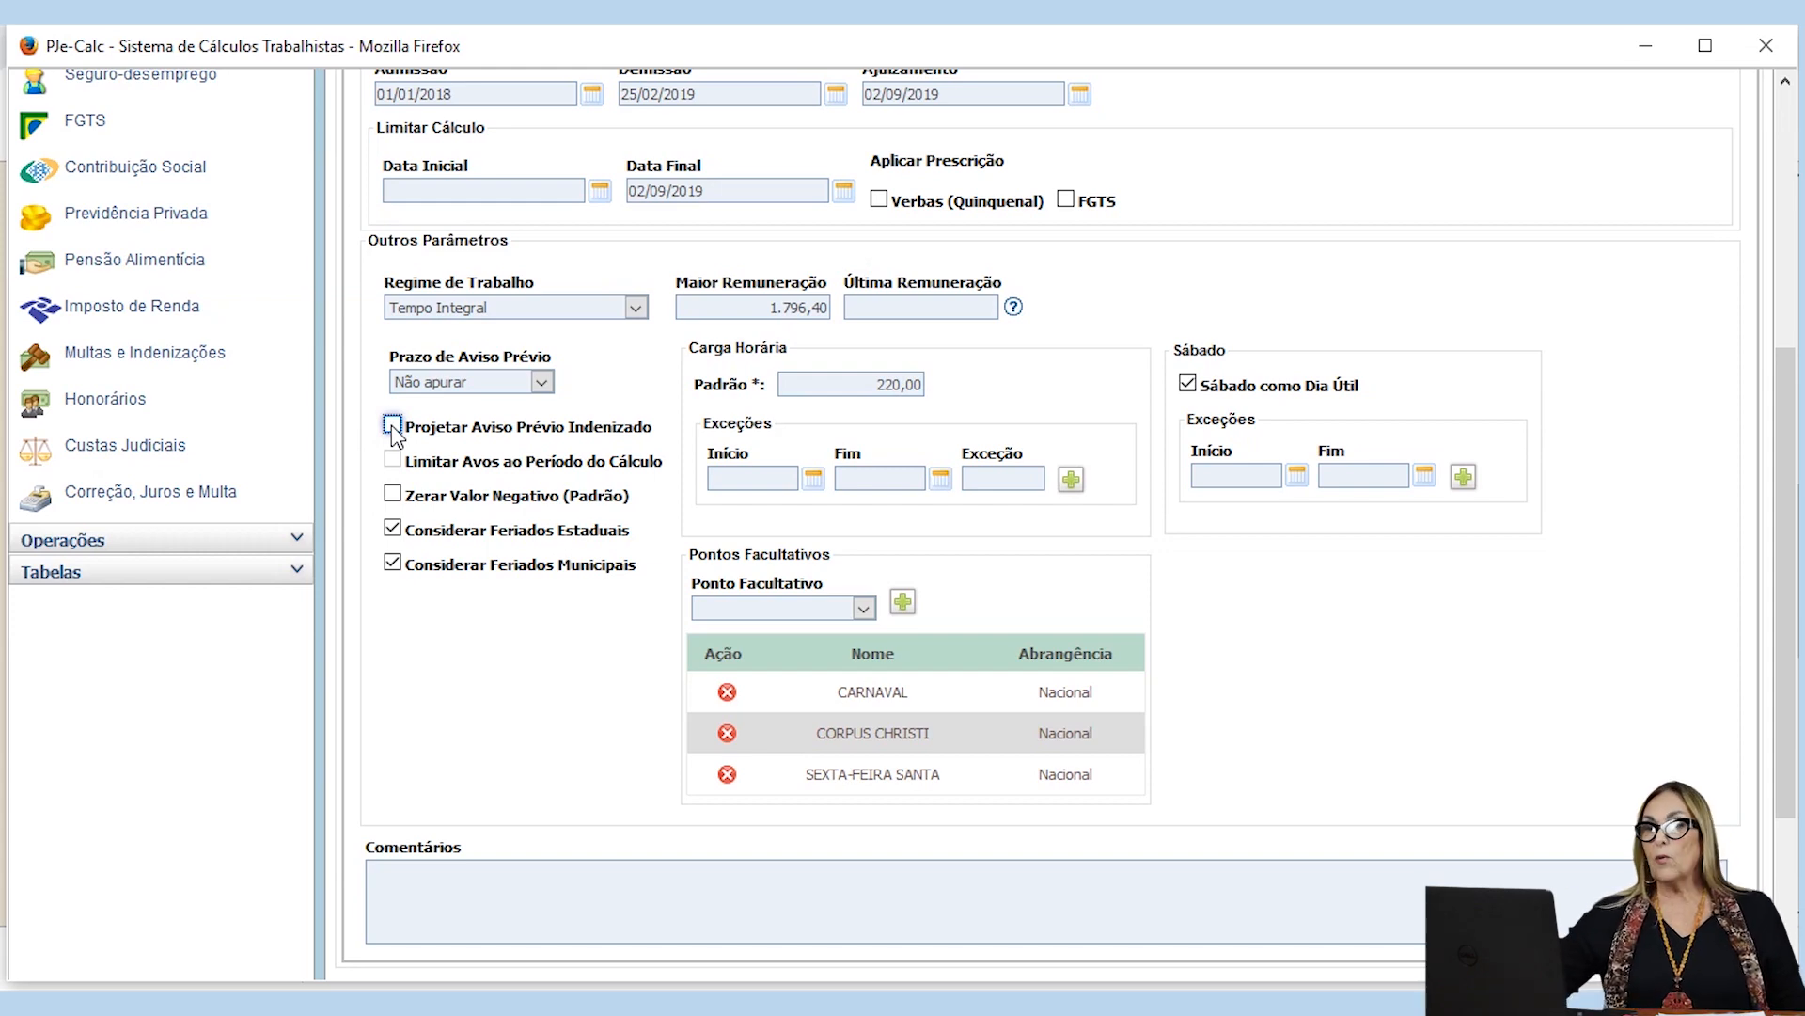
{"action": "scroll", "coordinate": [712, 561], "scroll_direction": "up", "scroll_amount": 5}
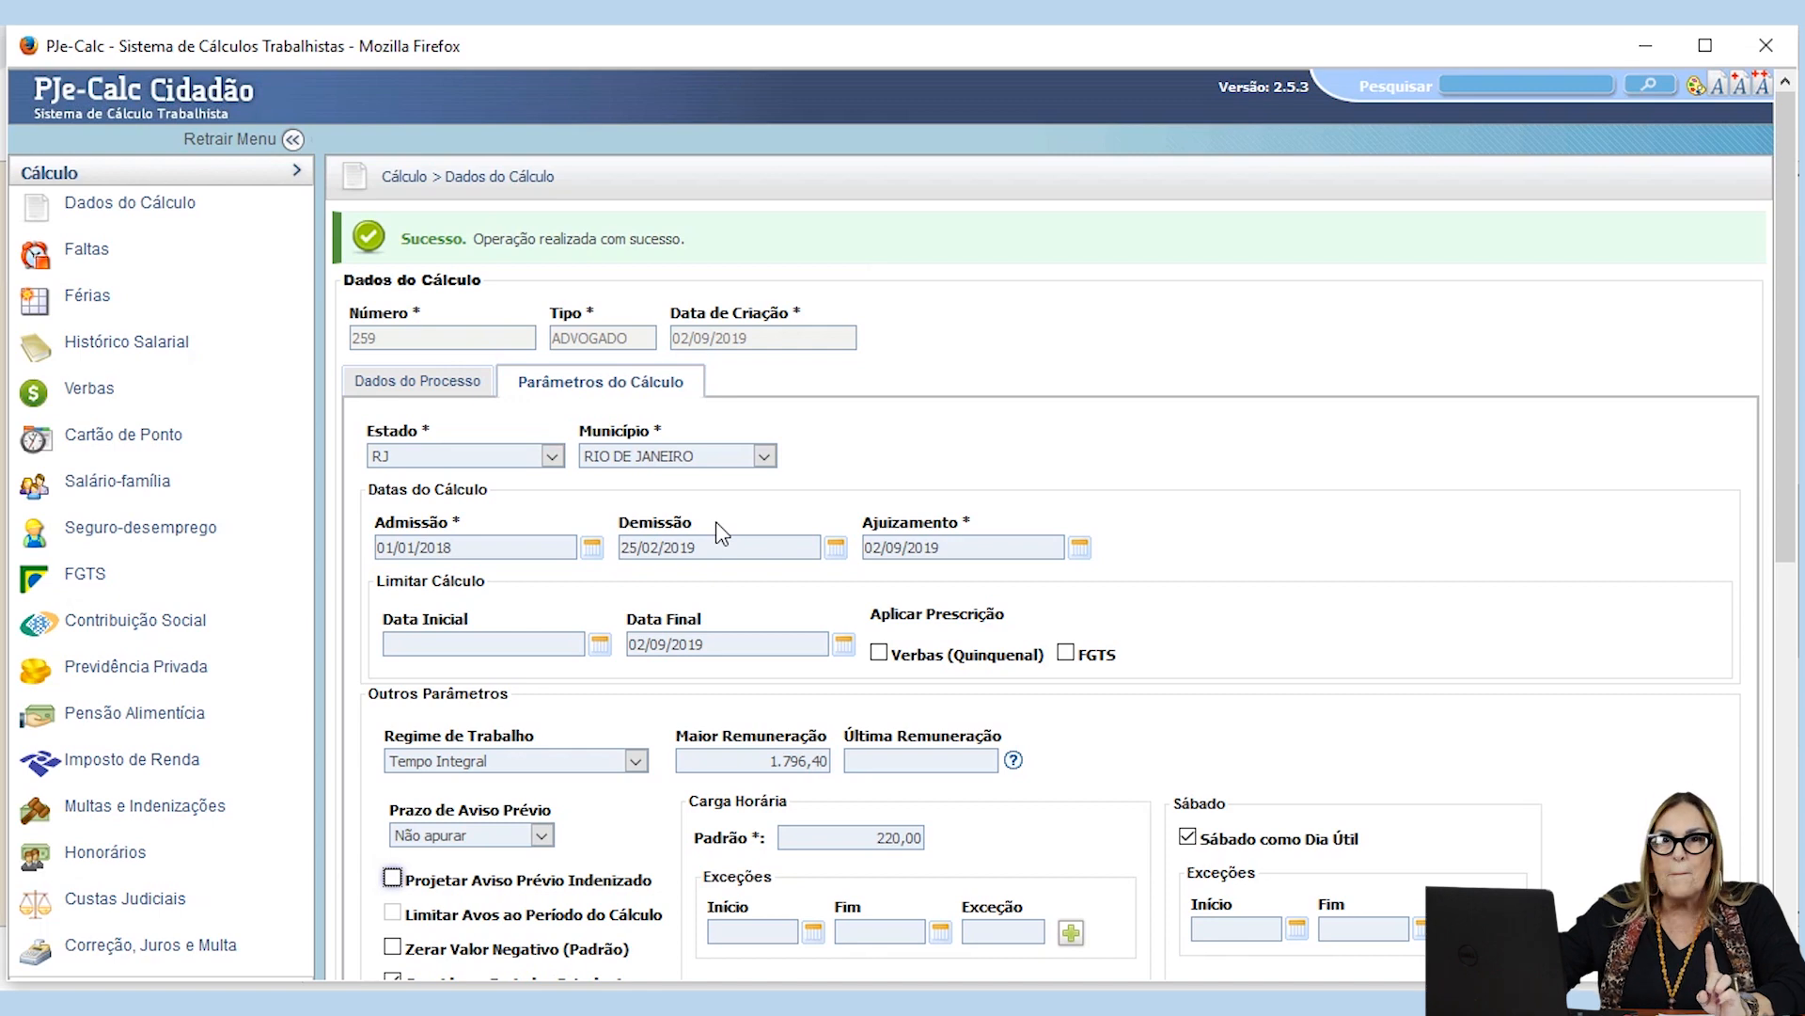
{"action": "scroll", "coordinate": [715, 521], "scroll_direction": "down", "scroll_amount": 5}
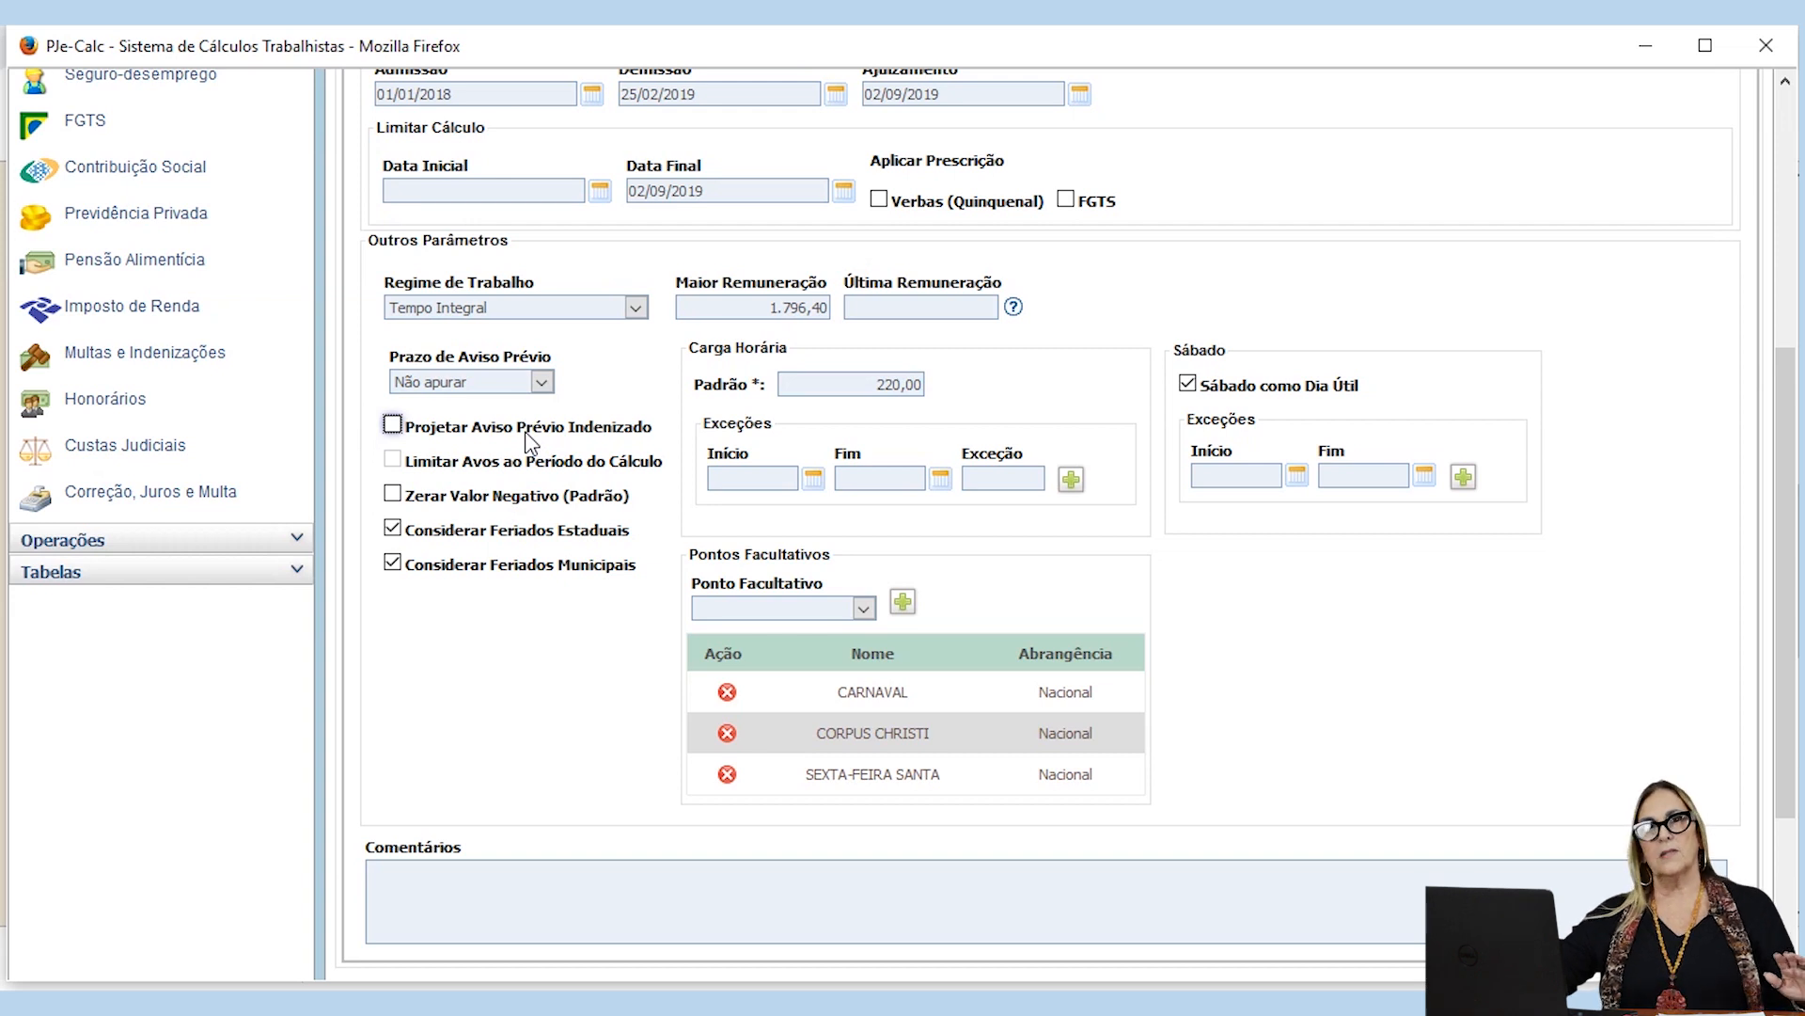
Step: Set the Prazo de Aviso Prévio to Calculado and enable Projetar Aviso Prévio Indenizado
{"action": "left_click", "coordinate": [544, 382]}
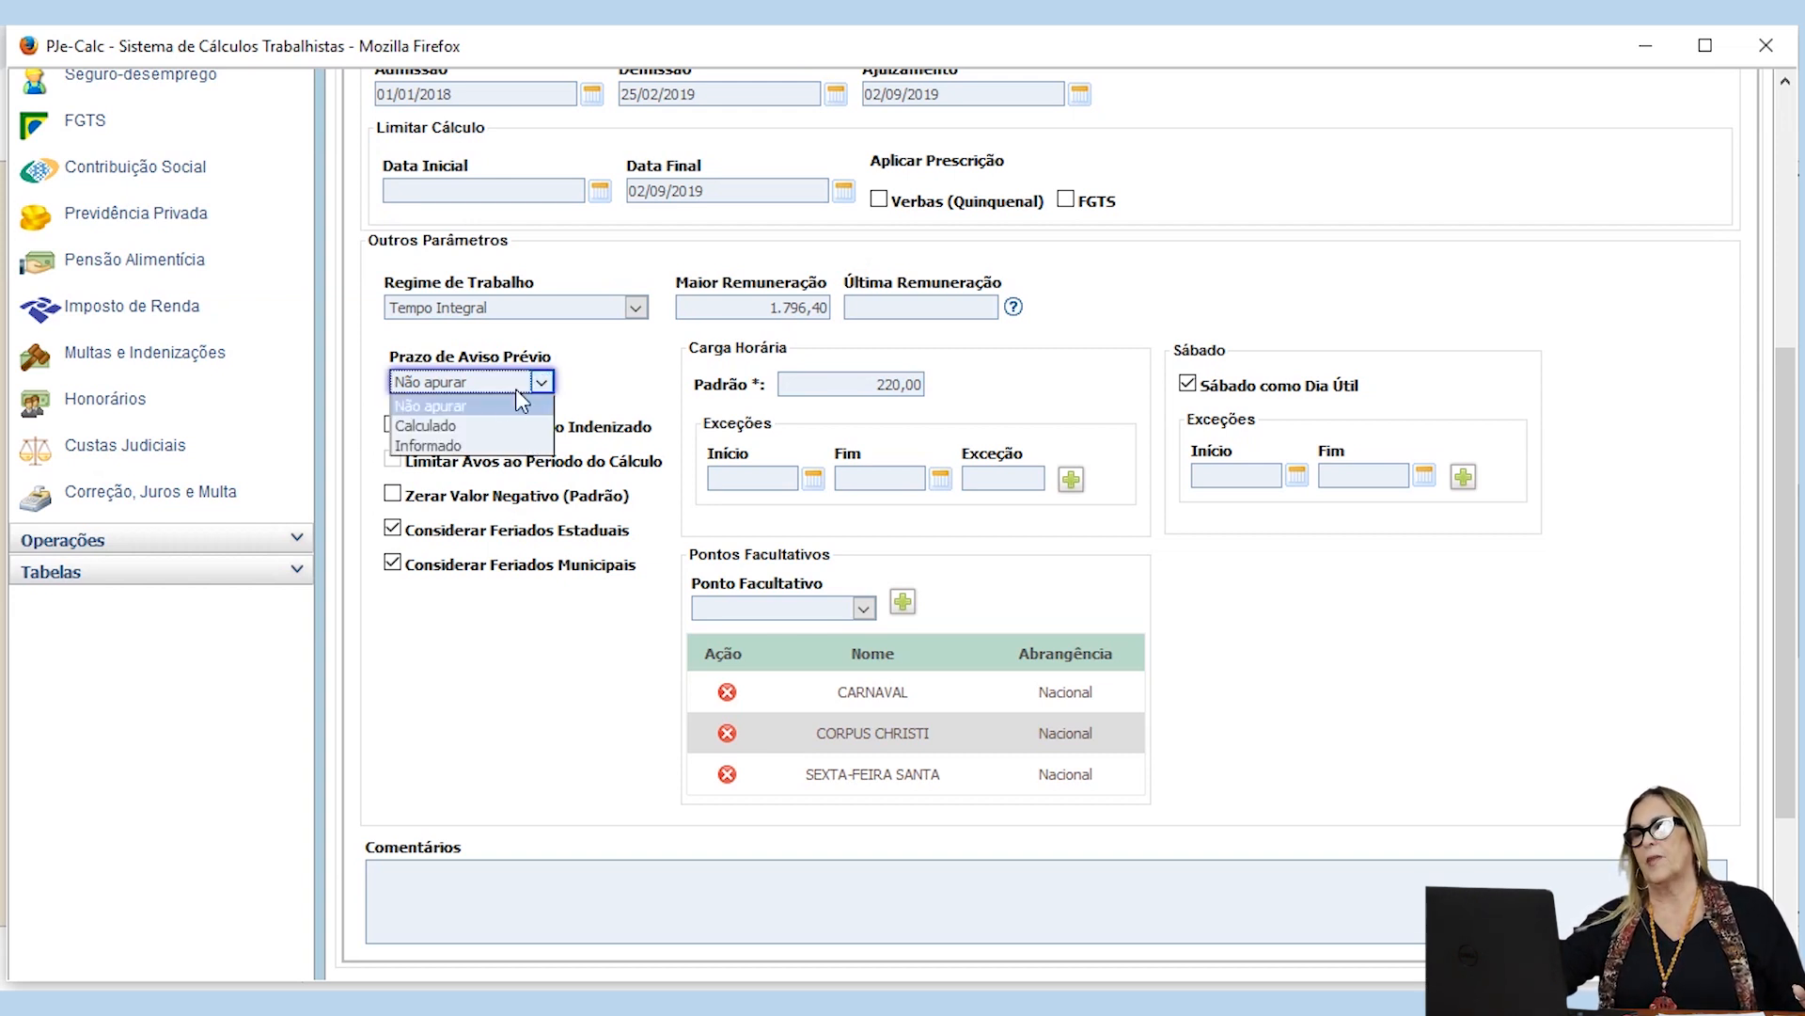
{"action": "left_click", "coordinate": [467, 426]}
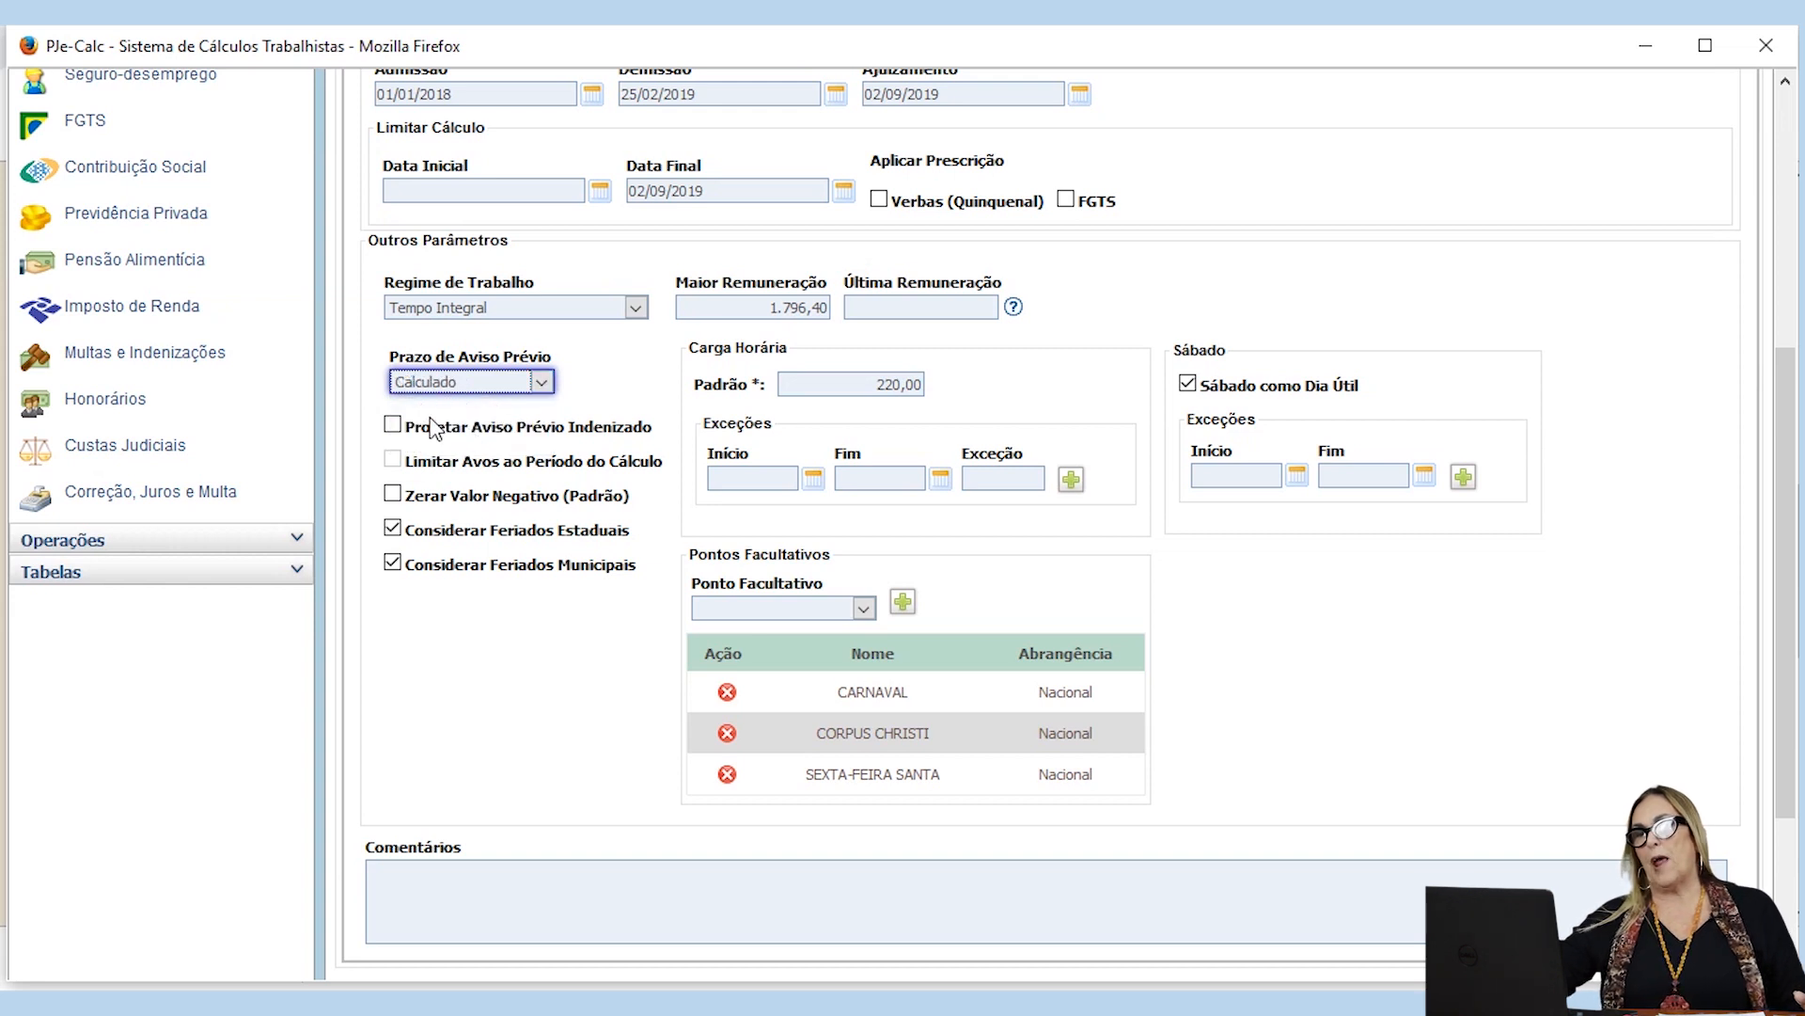
{"action": "left_click", "coordinate": [393, 427]}
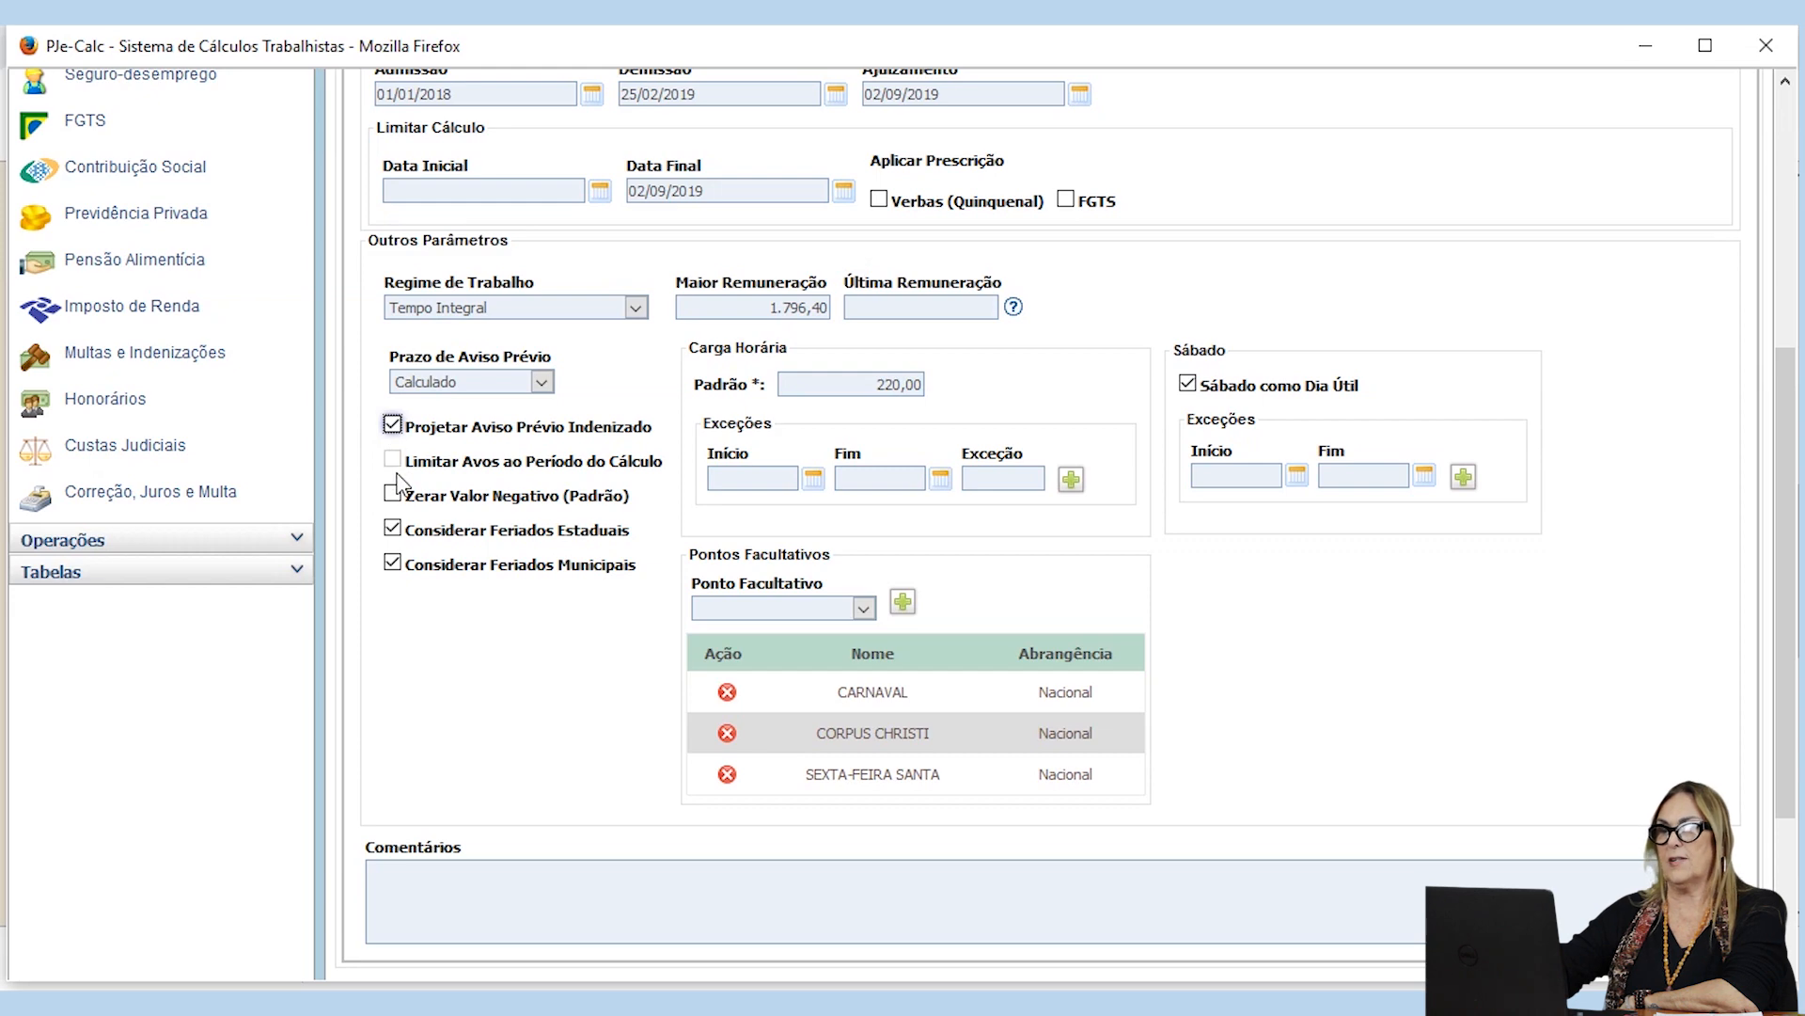
{"action": "scroll", "coordinate": [396, 473], "scroll_direction": "up", "scroll_amount": 1}
{"action": "scroll", "coordinate": [396, 473], "scroll_direction": "up", "scroll_amount": 8}
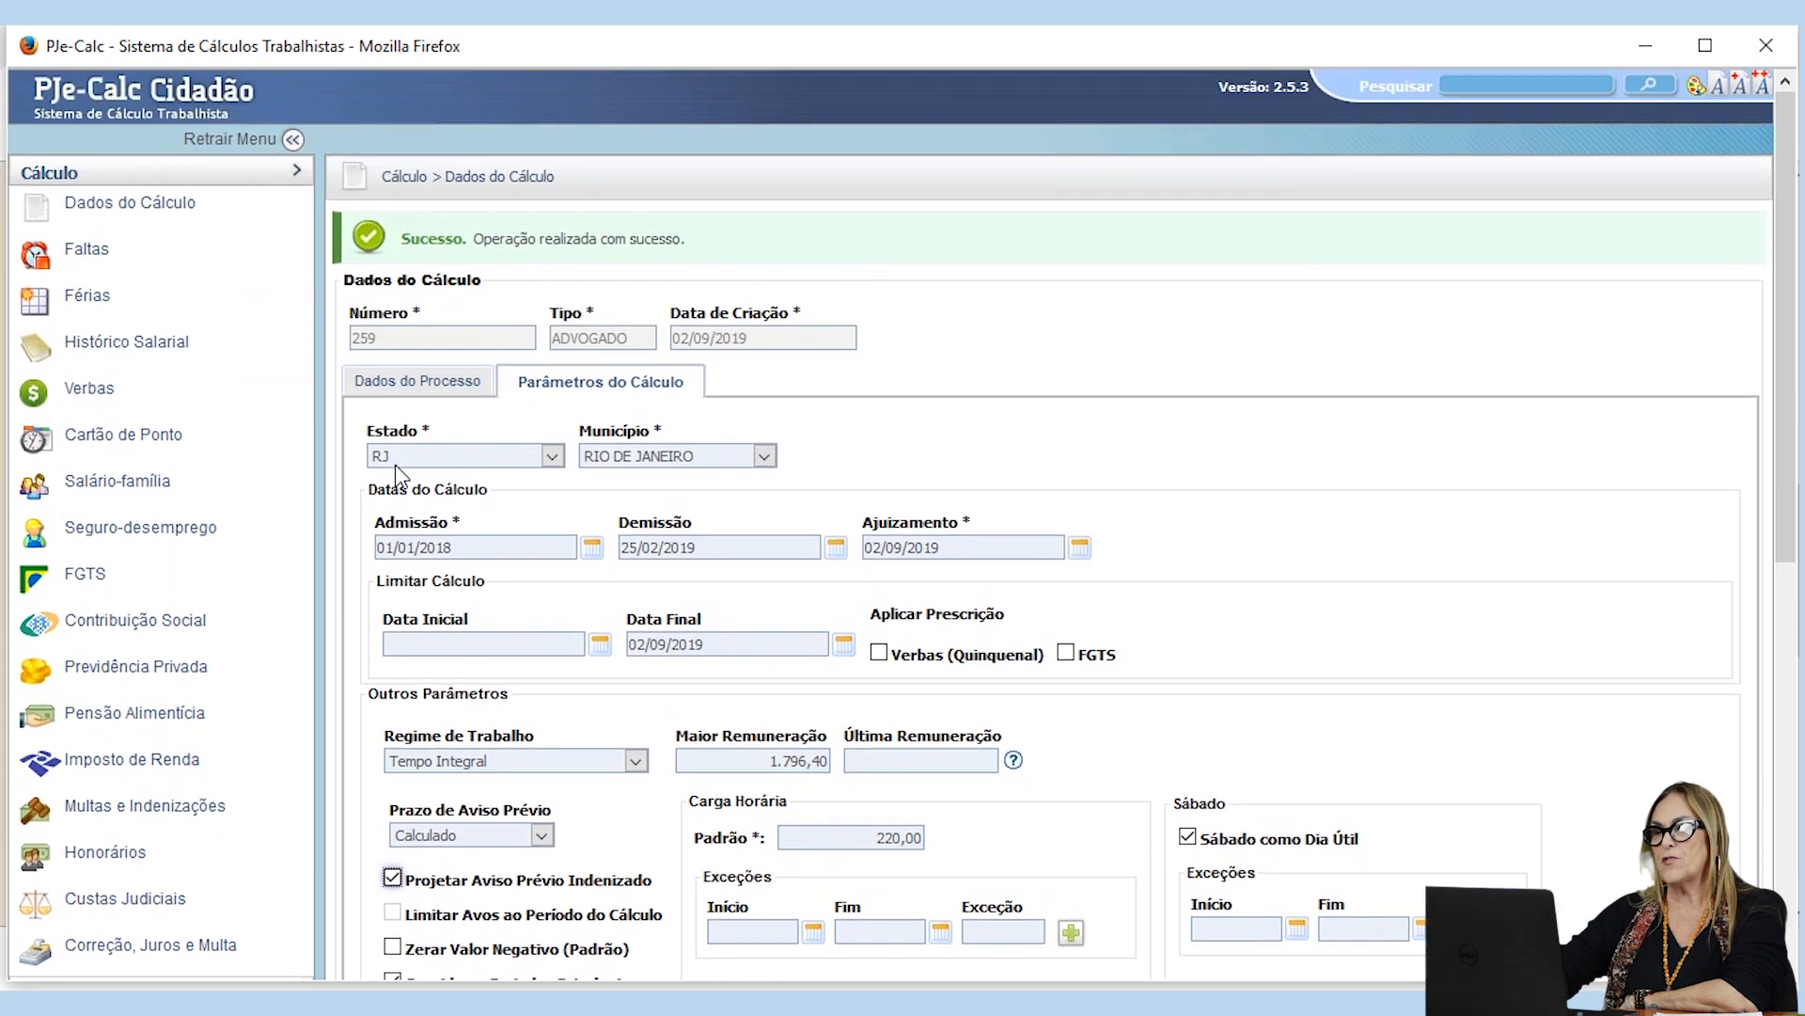
{"action": "left_click", "coordinate": [414, 646]}
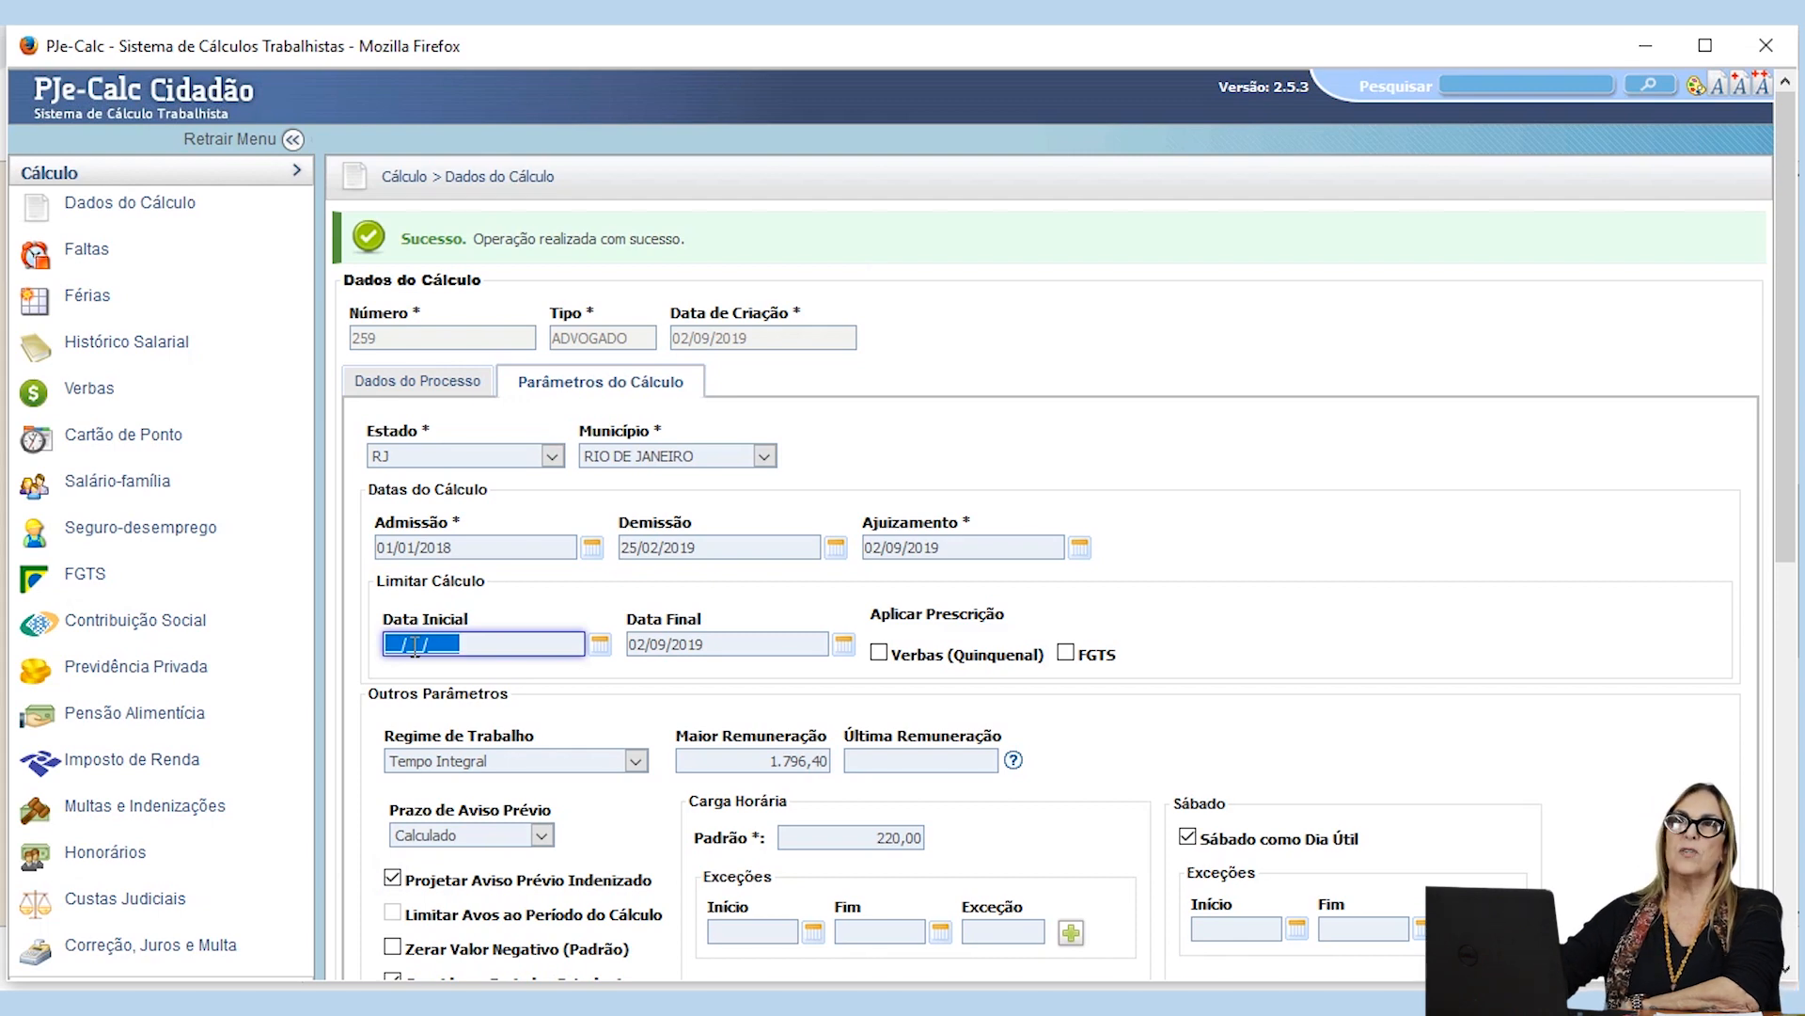
{"action": "scroll", "coordinate": [415, 646], "scroll_direction": "down", "scroll_amount": 5}
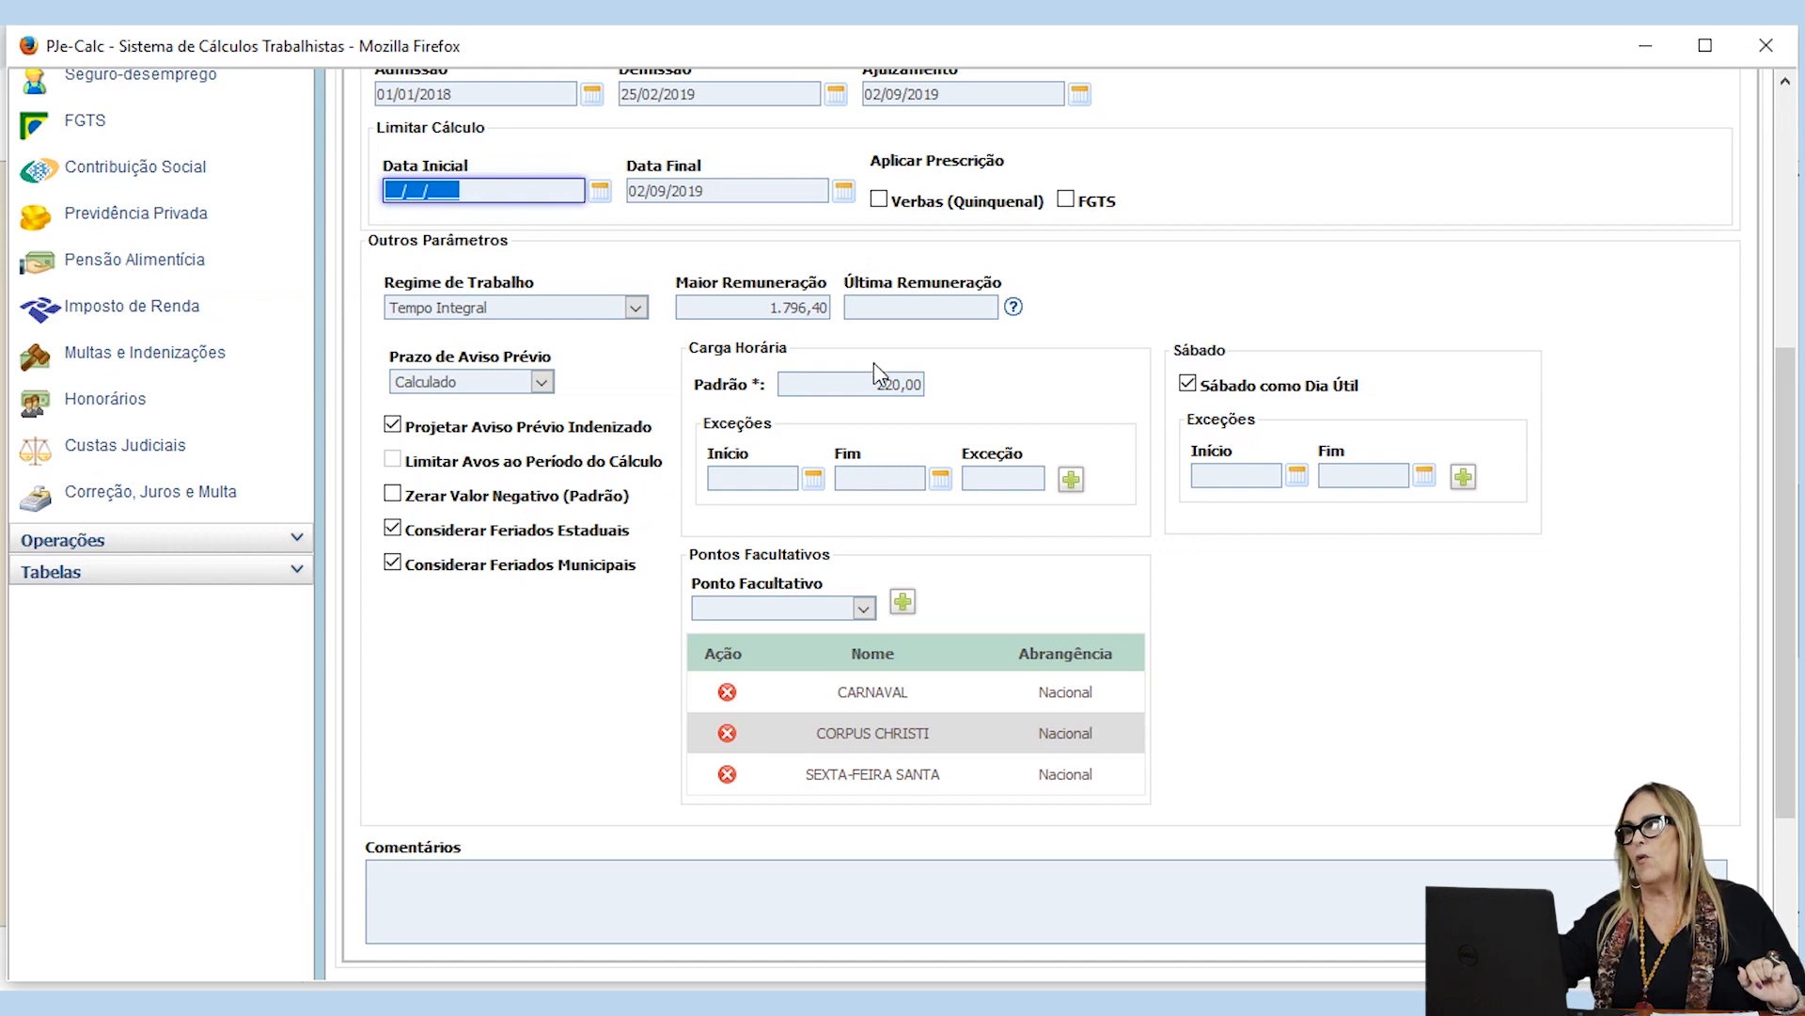
Step: Set the Padrão value of the Carga Horária to 180,00
{"action": "scroll", "coordinate": [873, 363], "scroll_direction": "up", "scroll_amount": 3}
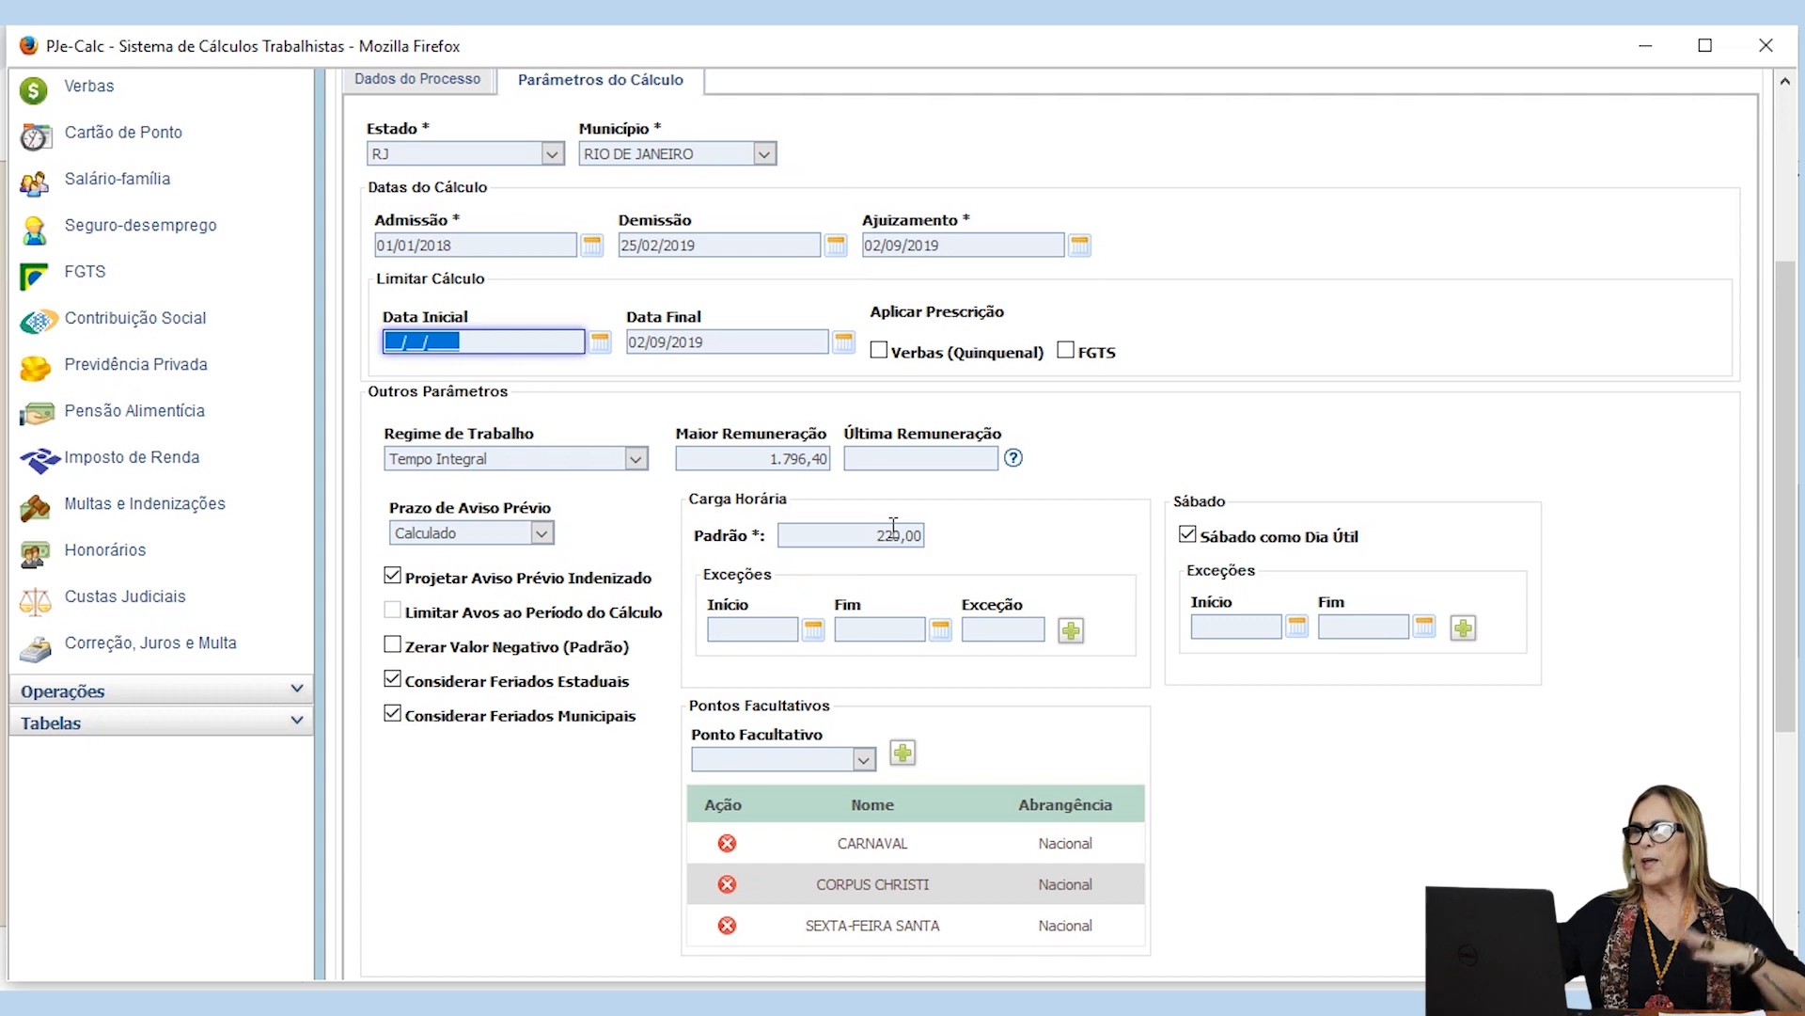
{"action": "double_click", "coordinate": [919, 534]}
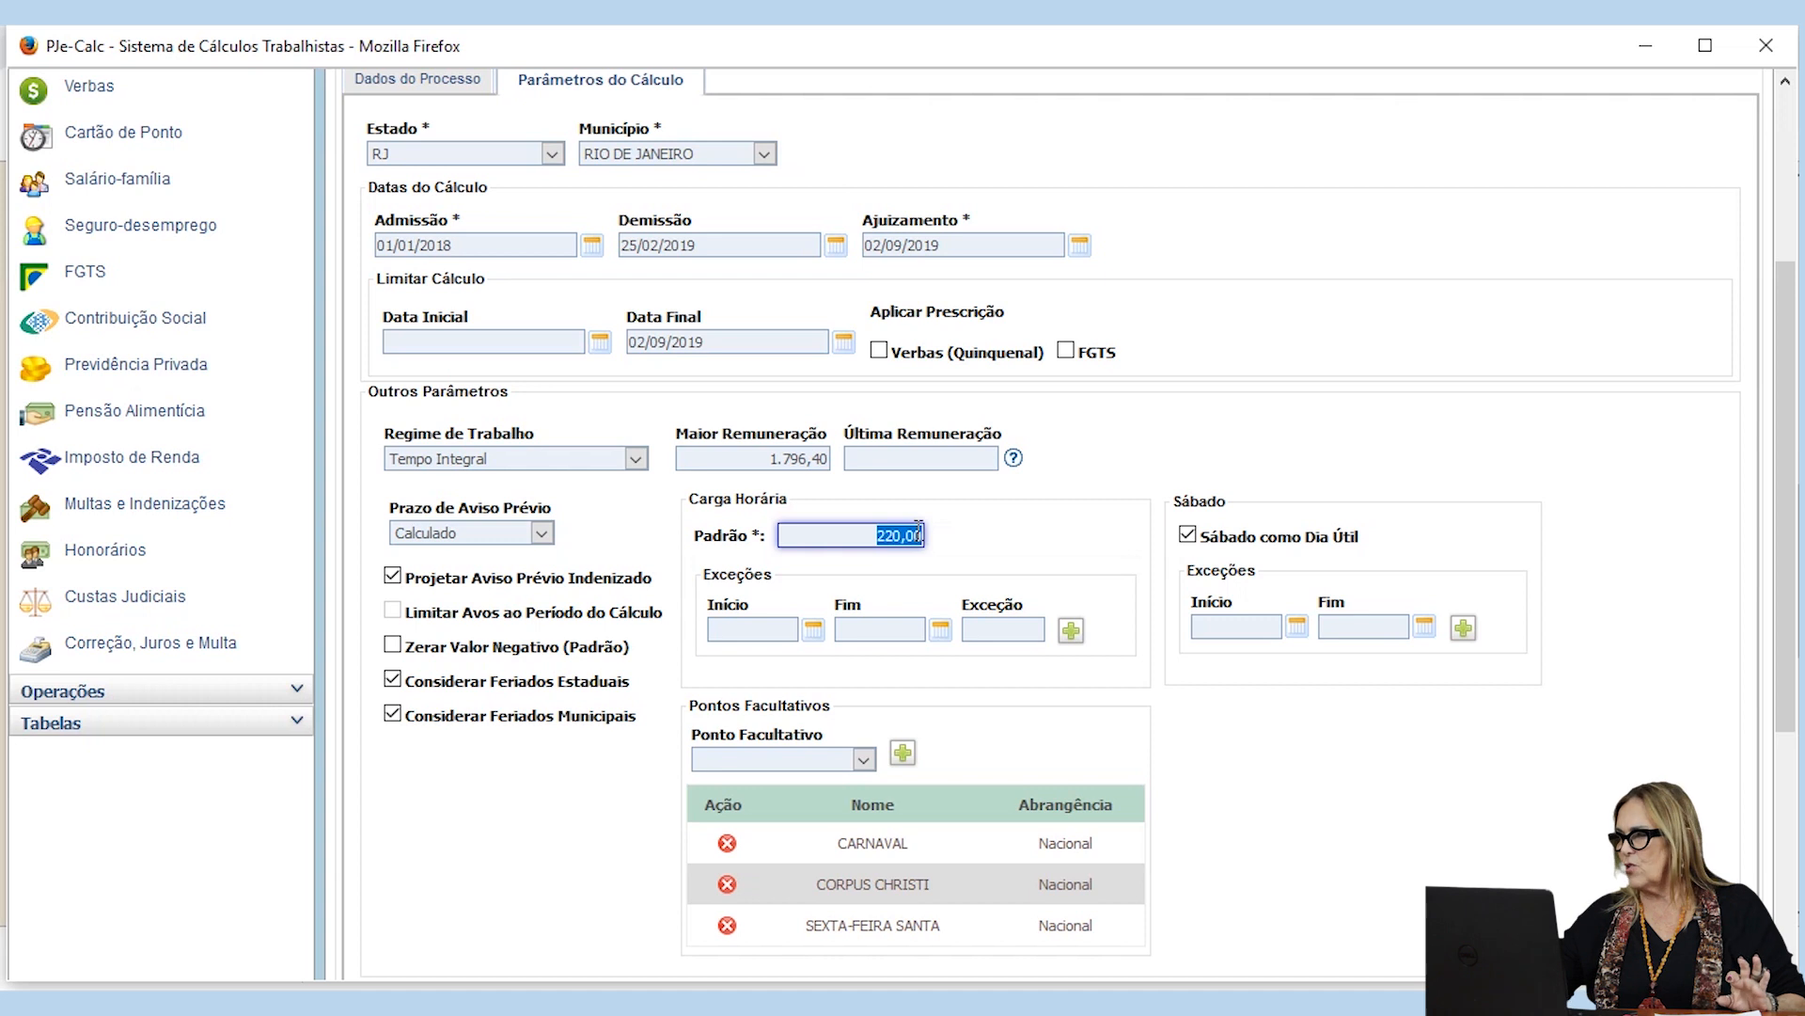
{"action": "type", "text": "18000"}
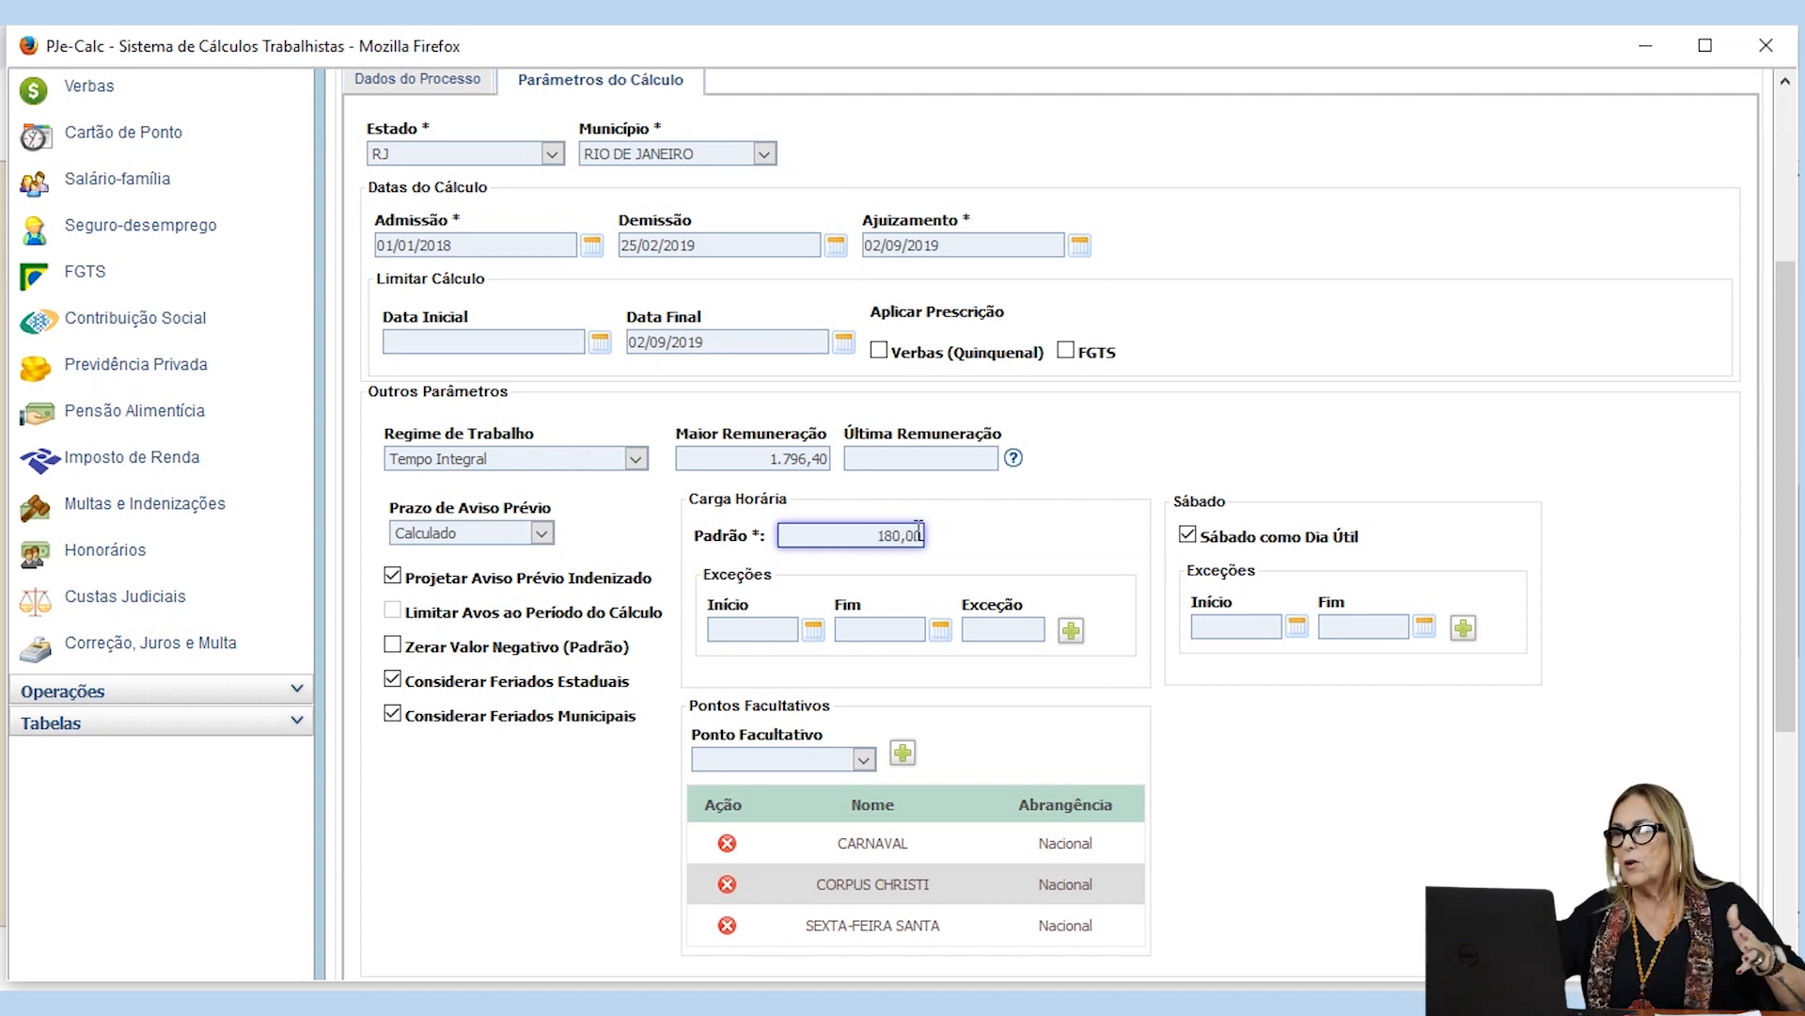
Step: Add a Carga Horária exception of 220,00 hours for the period from 01/03/2018 to 30/06/2018
{"action": "left_click", "coordinate": [728, 630]}
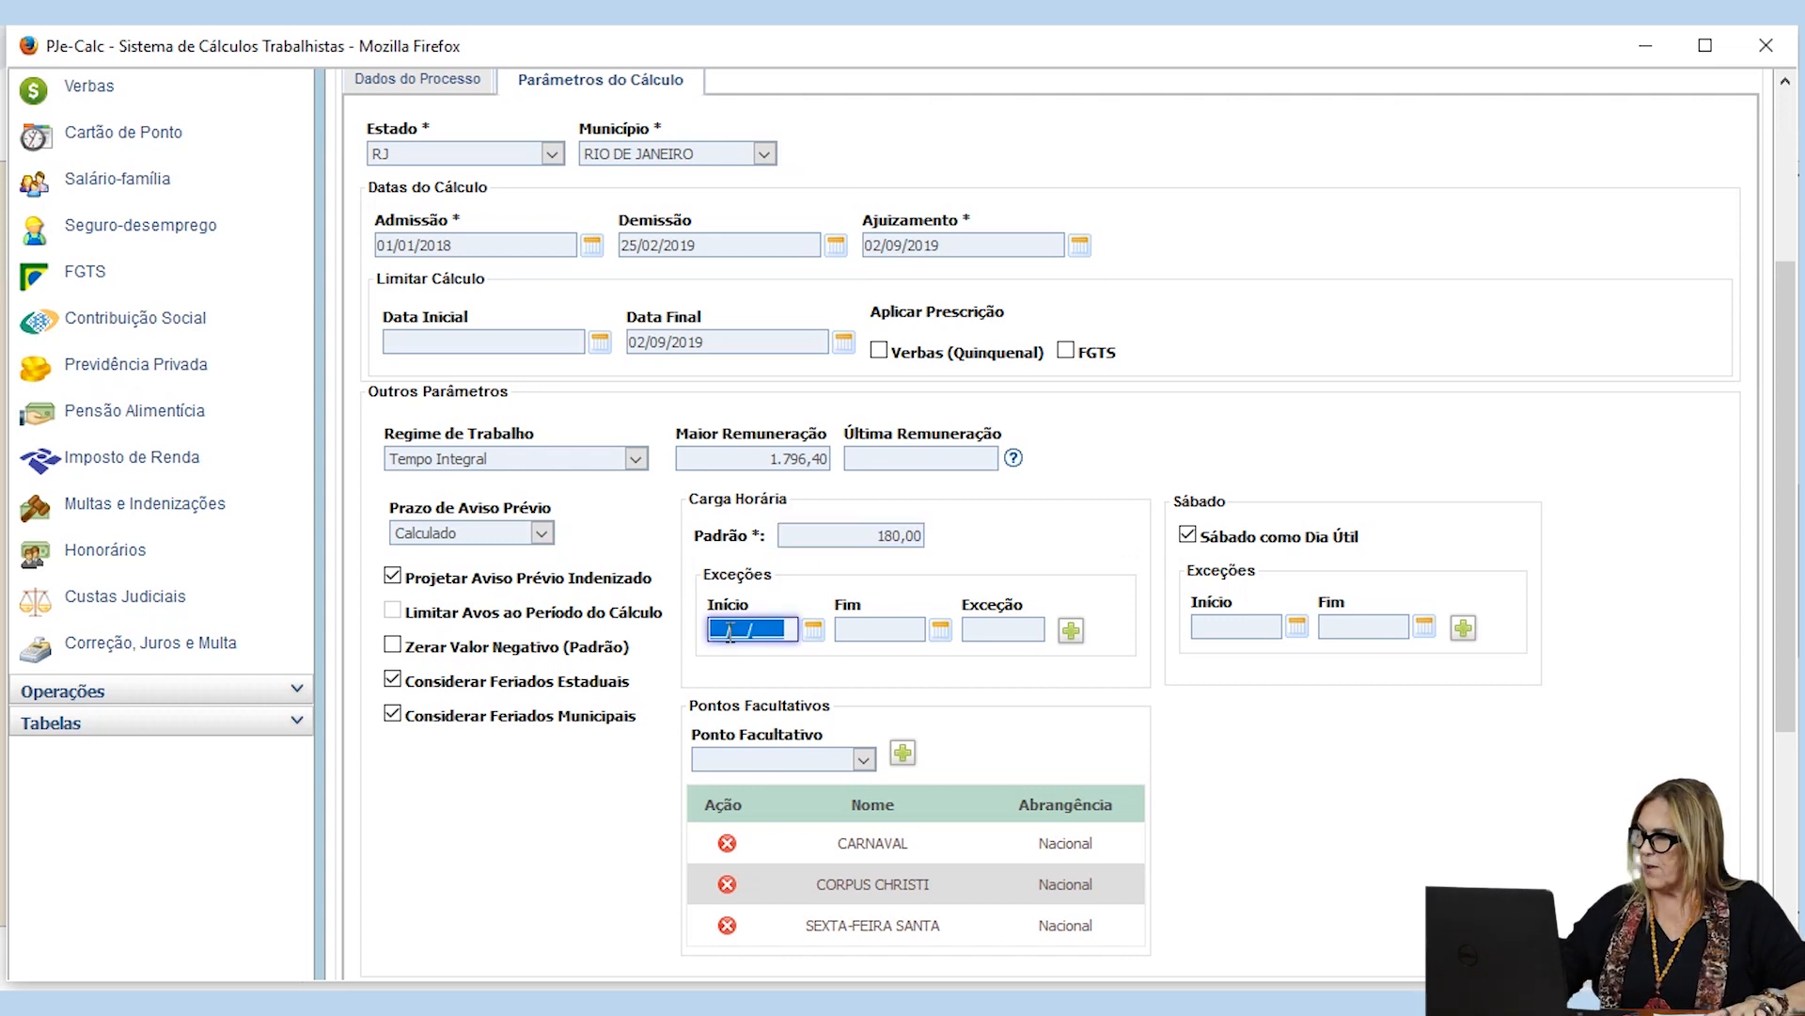
{"action": "type", "text": "01/03/2"}
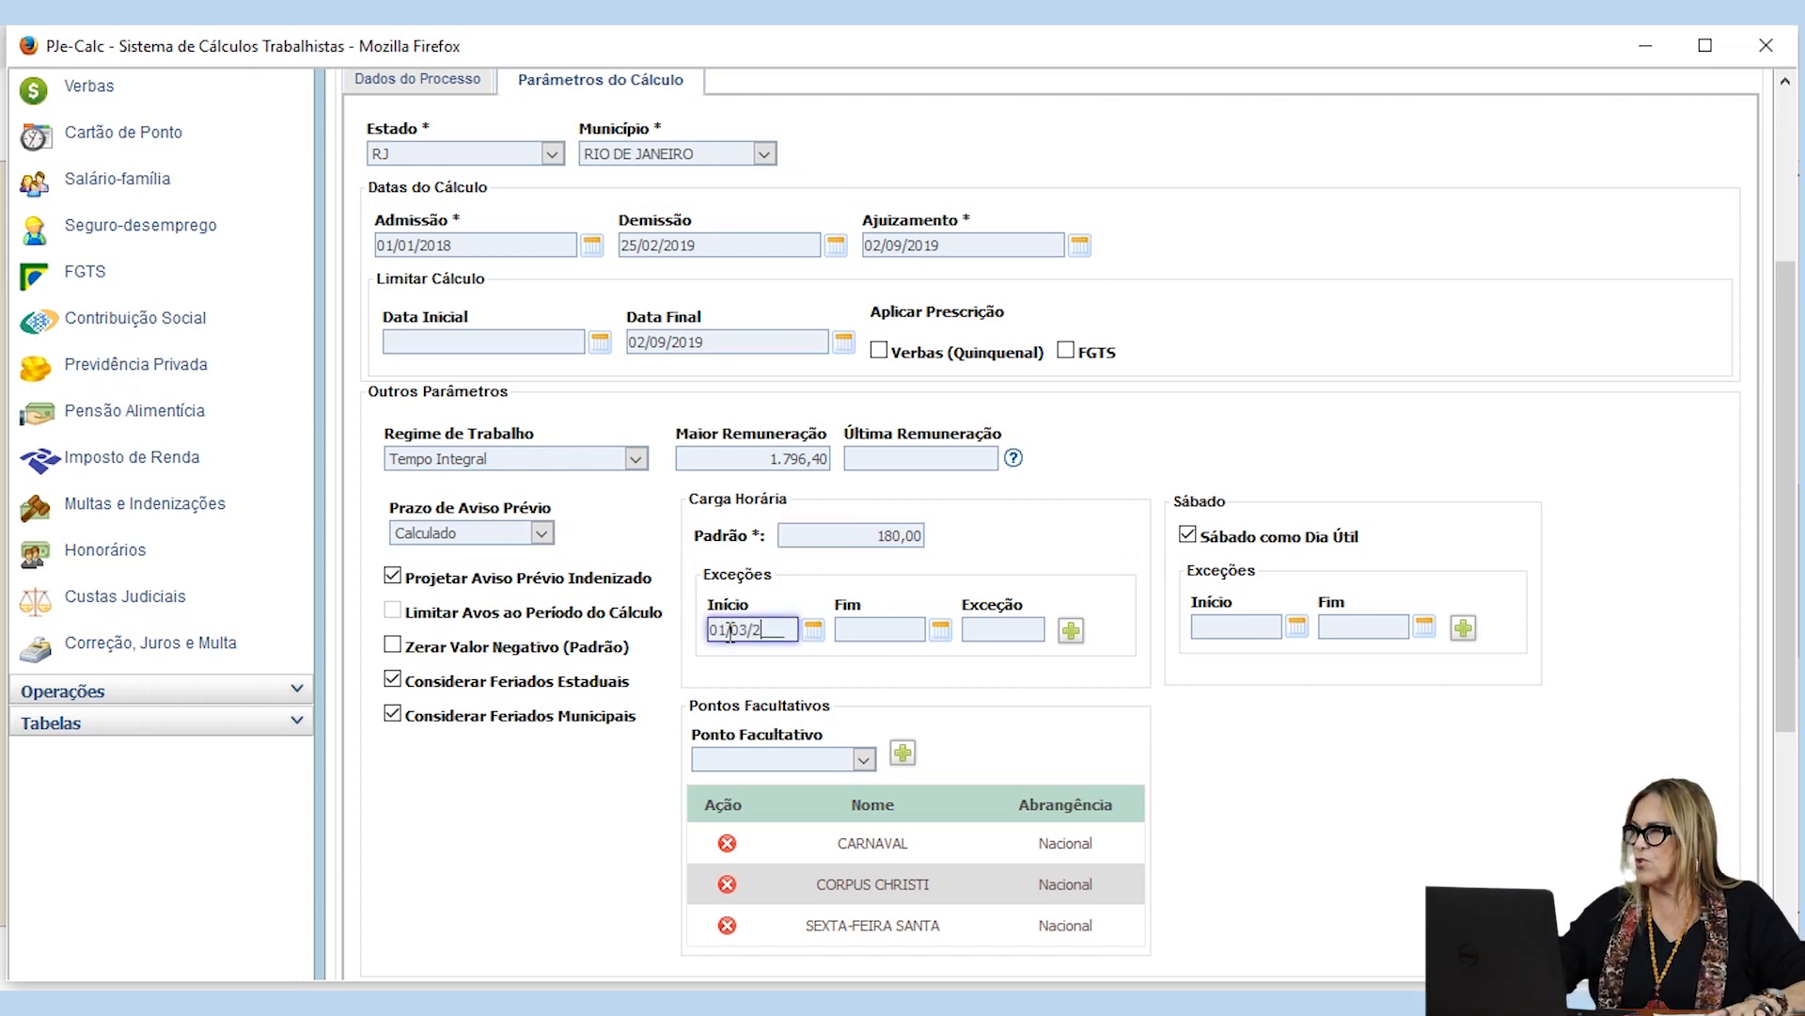
{"action": "type", "text": "018"}
{"action": "key", "text": "Tab"}
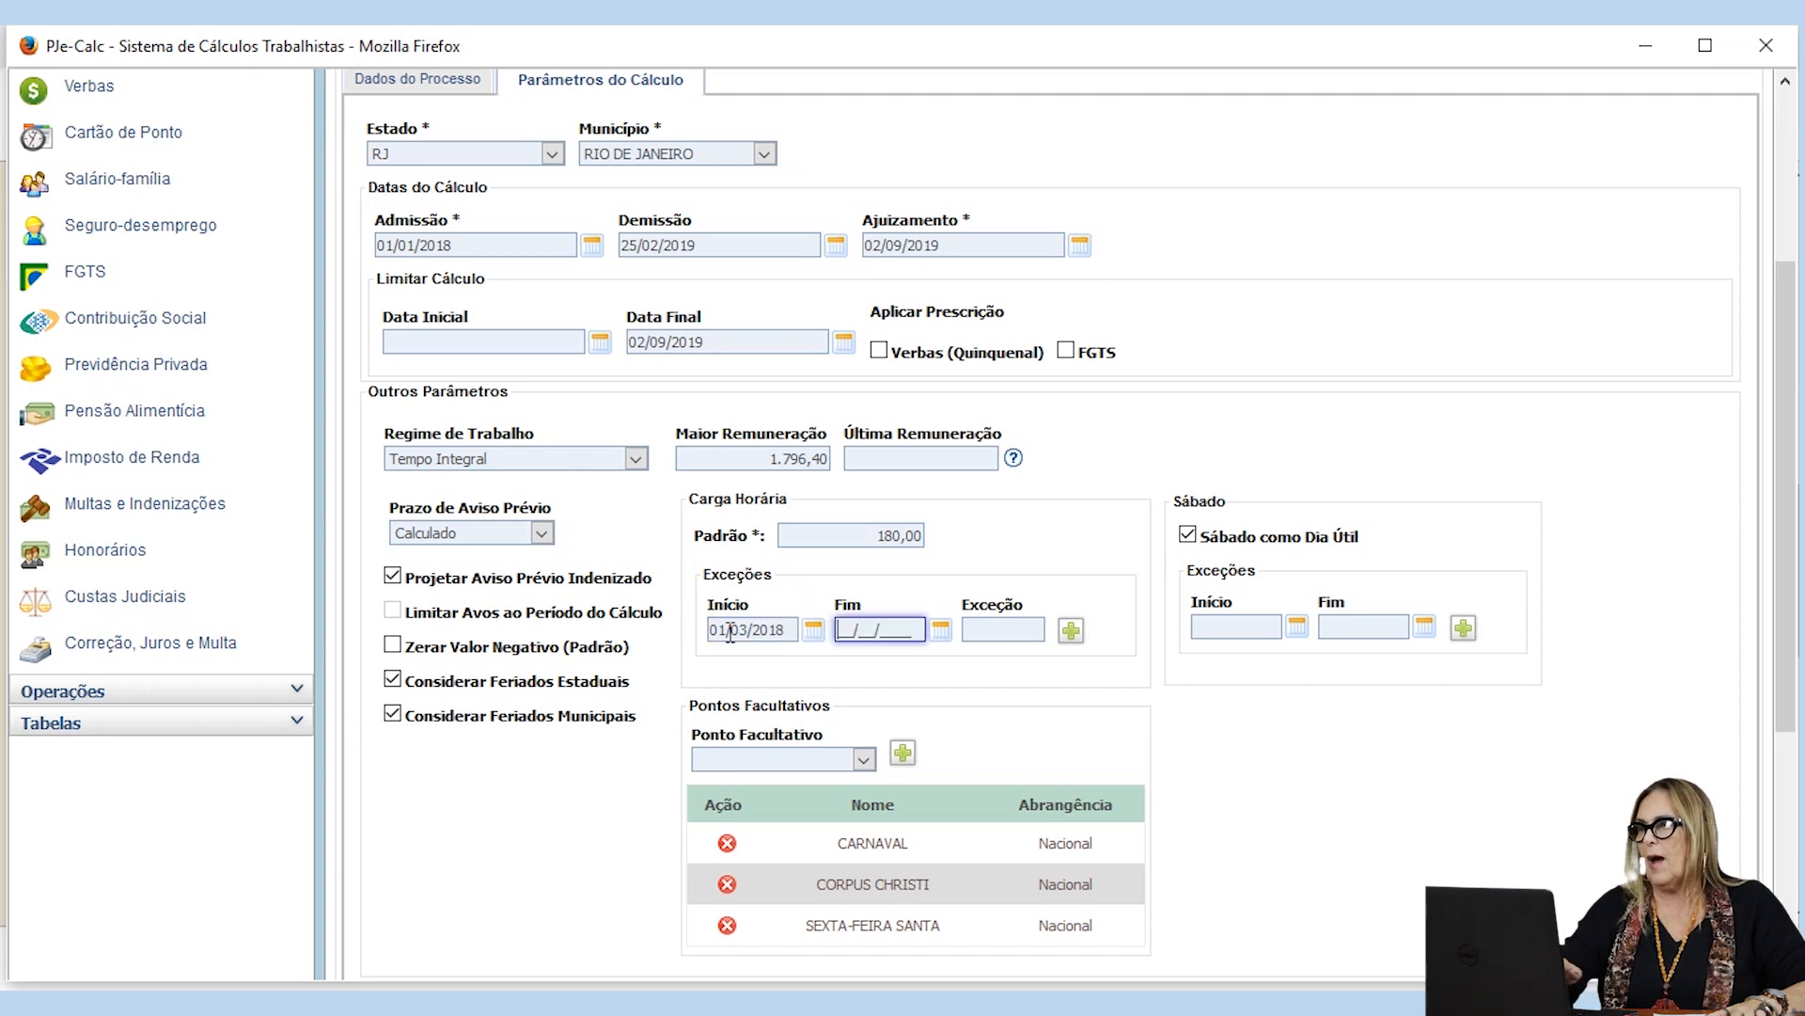
{"action": "type", "text": "30/06/201"}
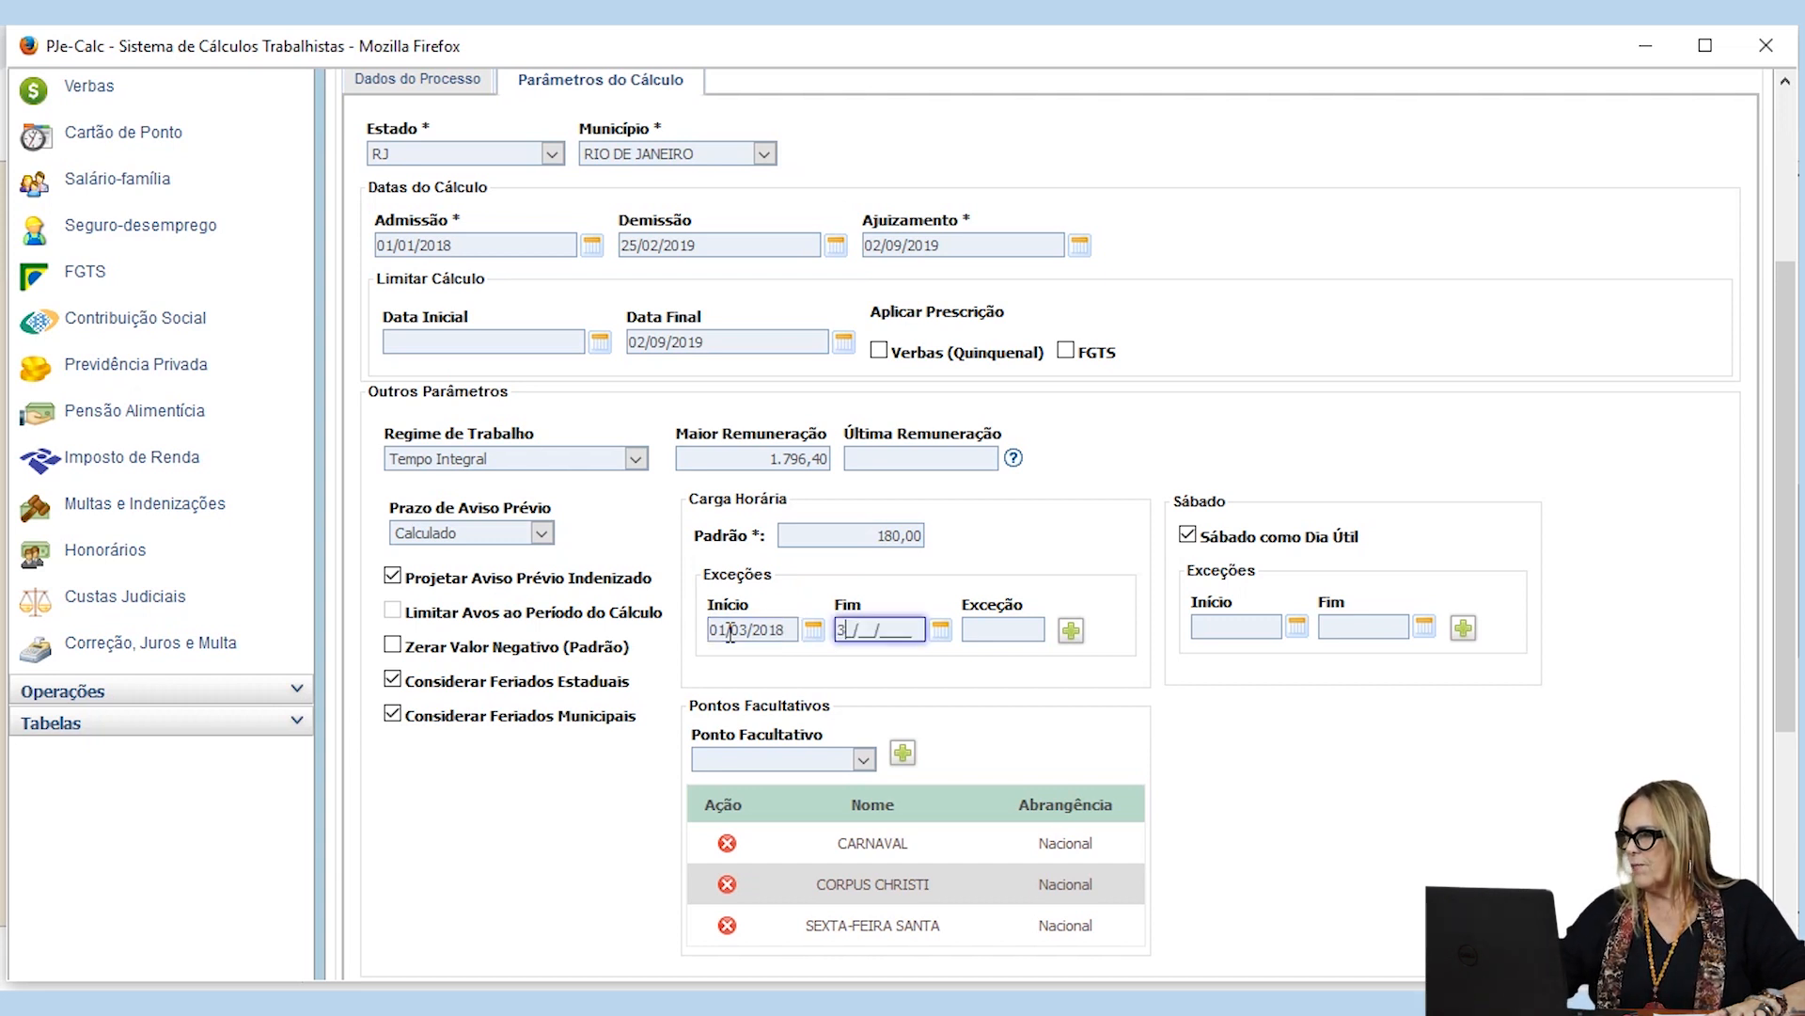
{"action": "type", "text": "8"}
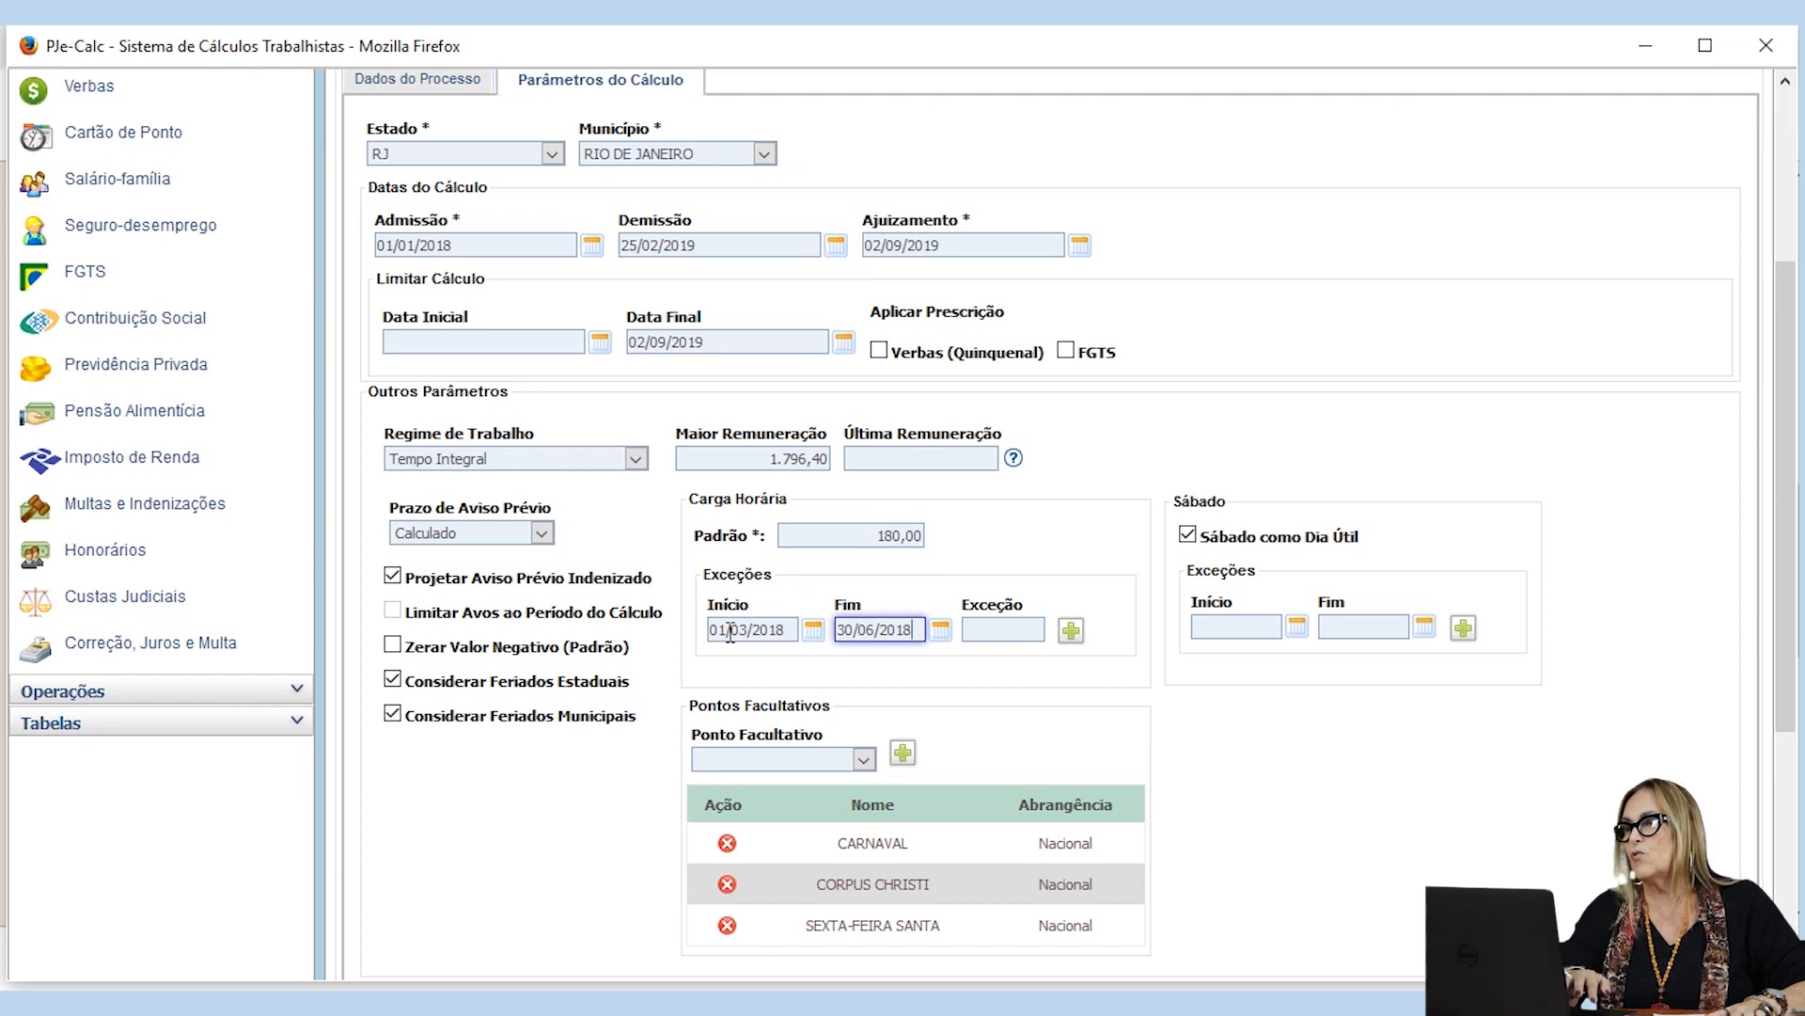
{"action": "key", "text": "Tab"}
{"action": "type", "text": "2200"}
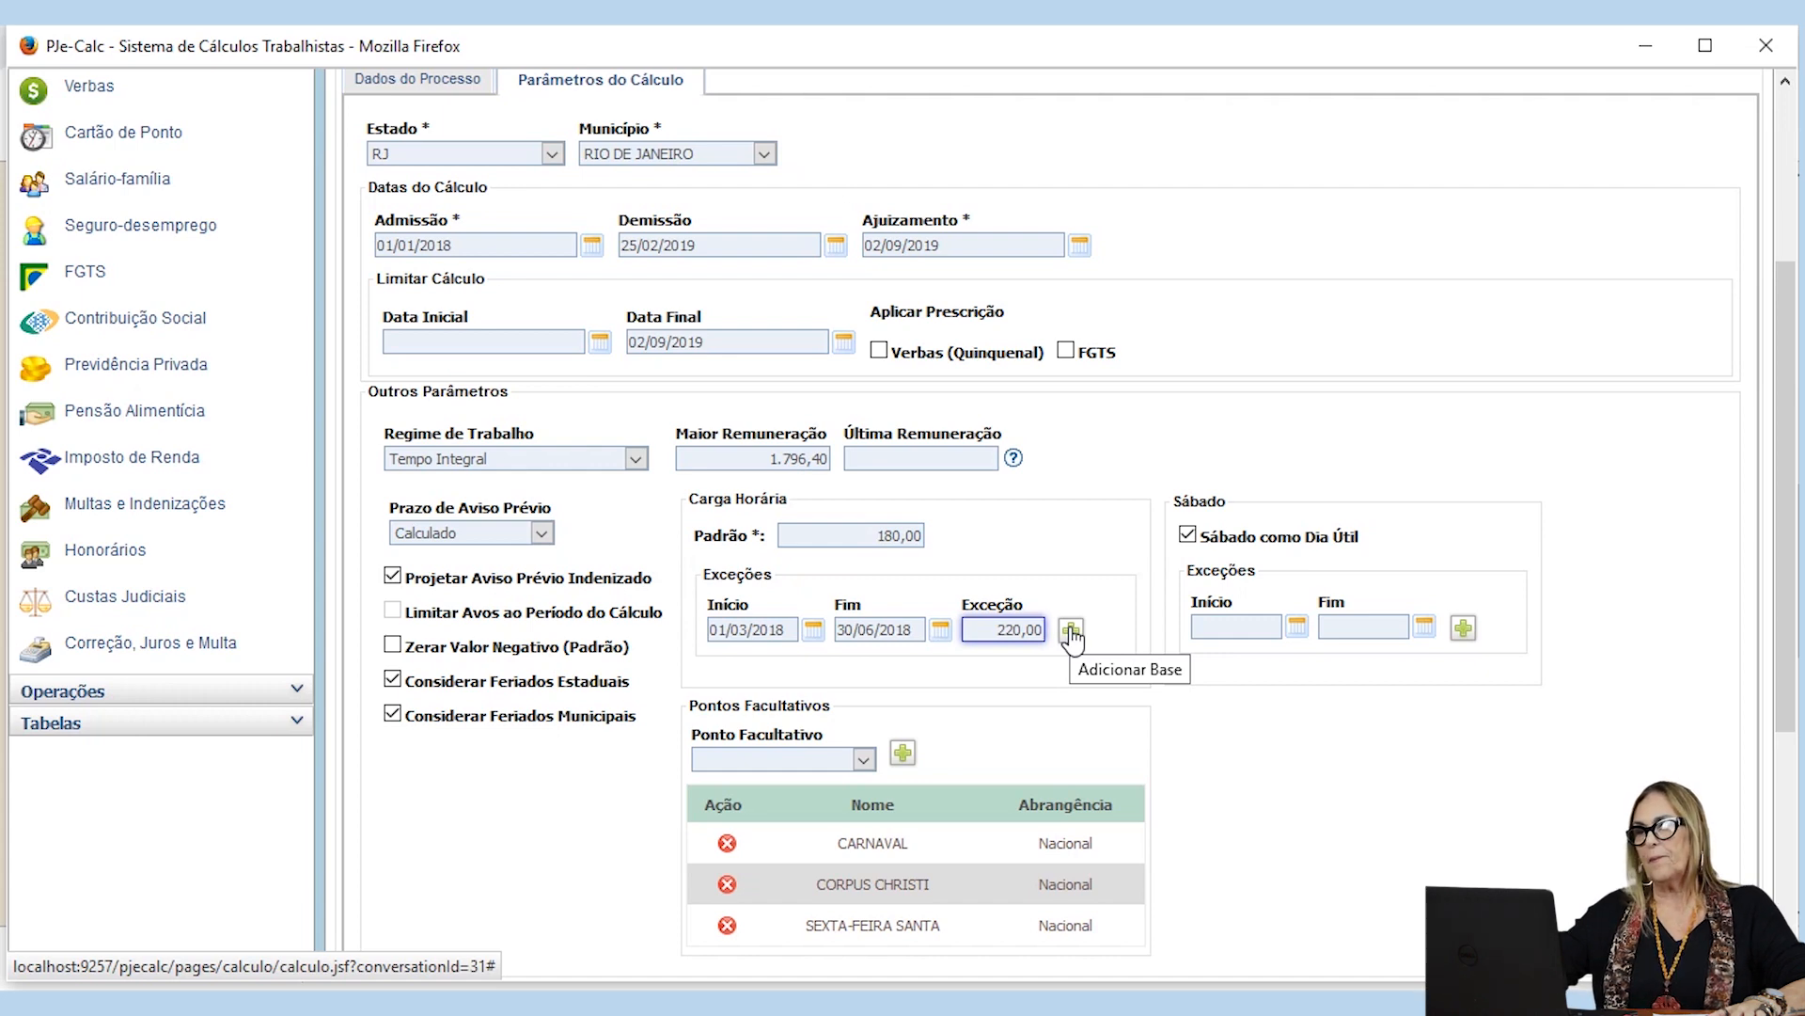
{"action": "left_click", "coordinate": [1072, 632]}
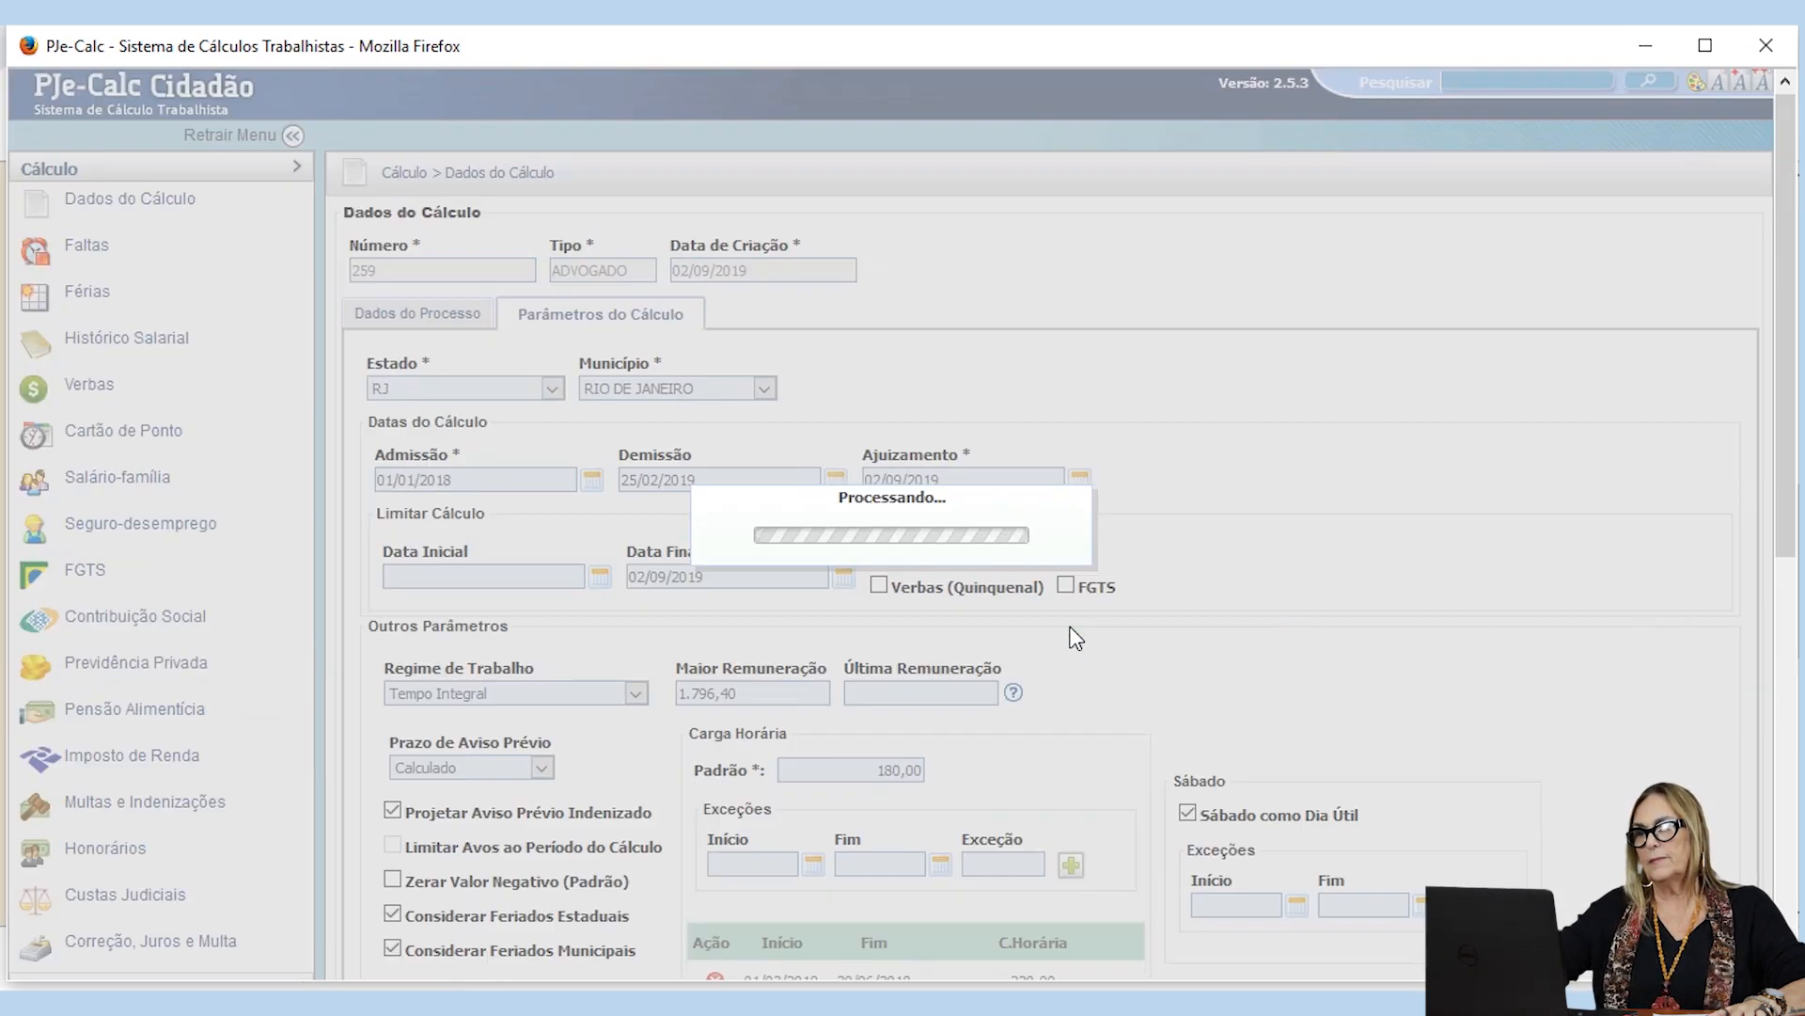
Step: Delete the Carga Horária exception for 01/03/2018 to 30/06/2018 and set the Padrão value to 220,00
{"action": "scroll", "coordinate": [929, 527], "scroll_direction": "down", "scroll_amount": 5}
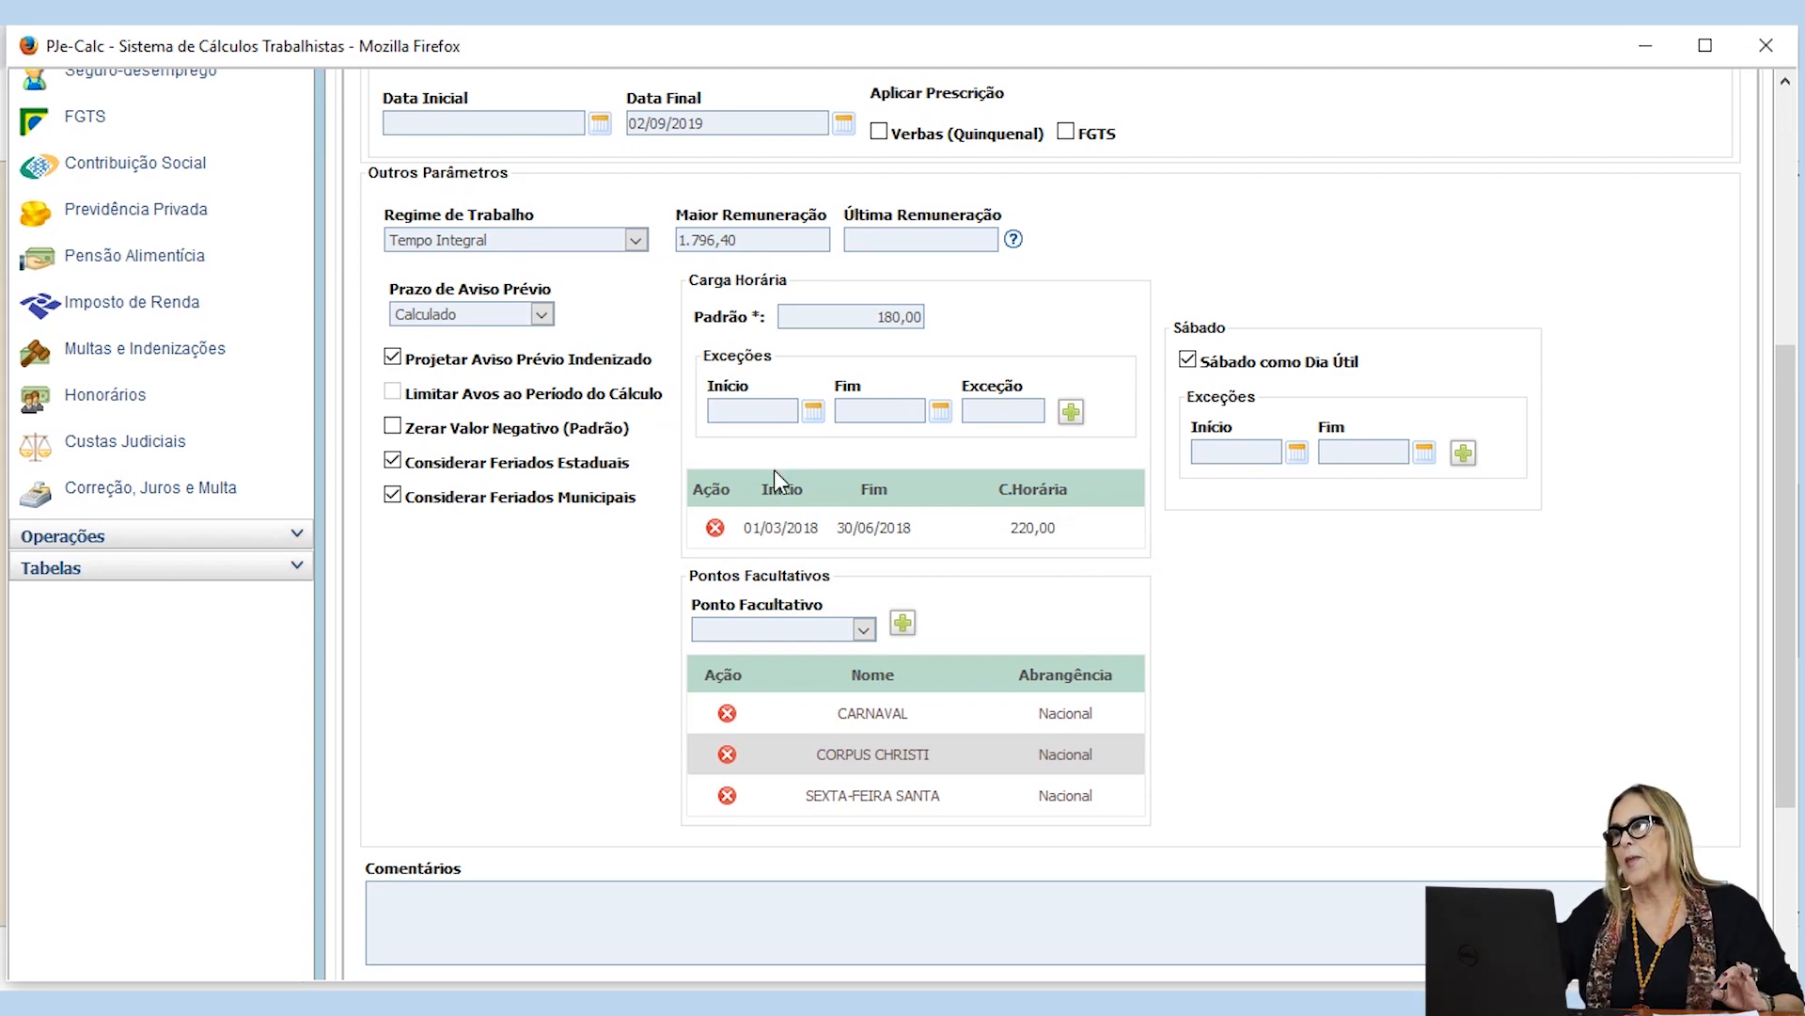
{"action": "left_click", "coordinate": [716, 529]}
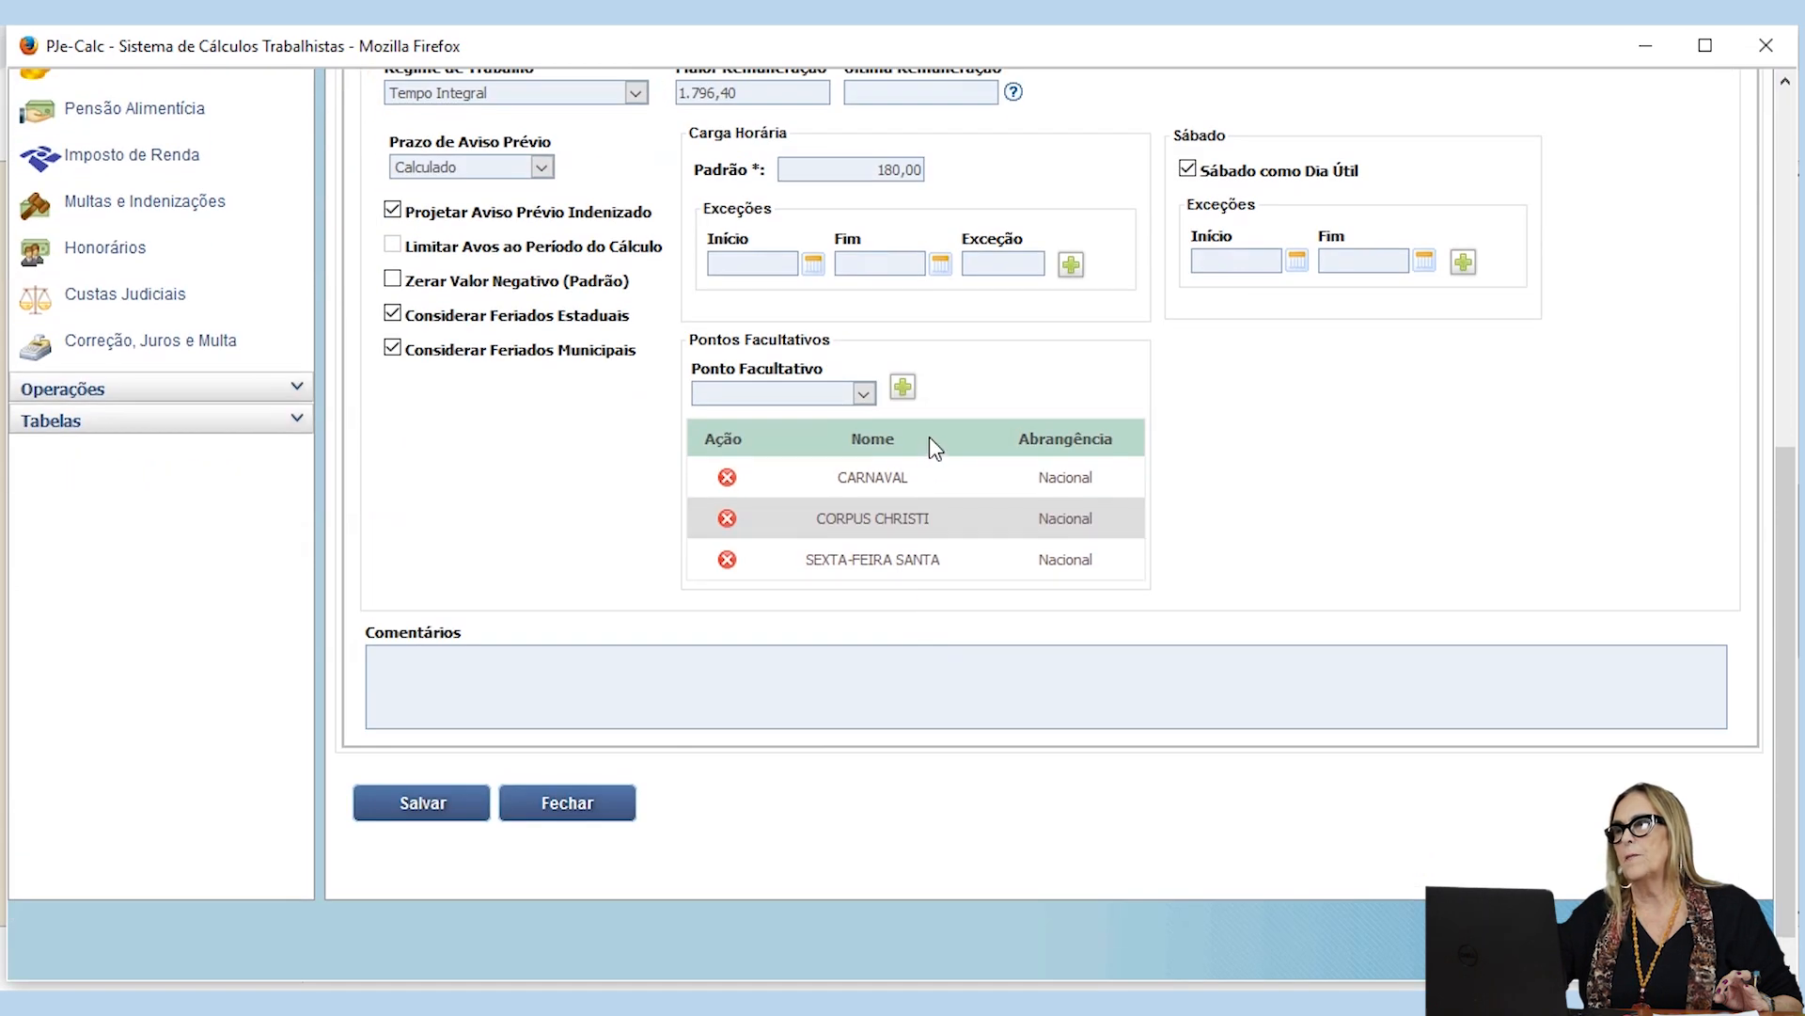
{"action": "scroll", "coordinate": [928, 434], "scroll_direction": "up", "scroll_amount": 3}
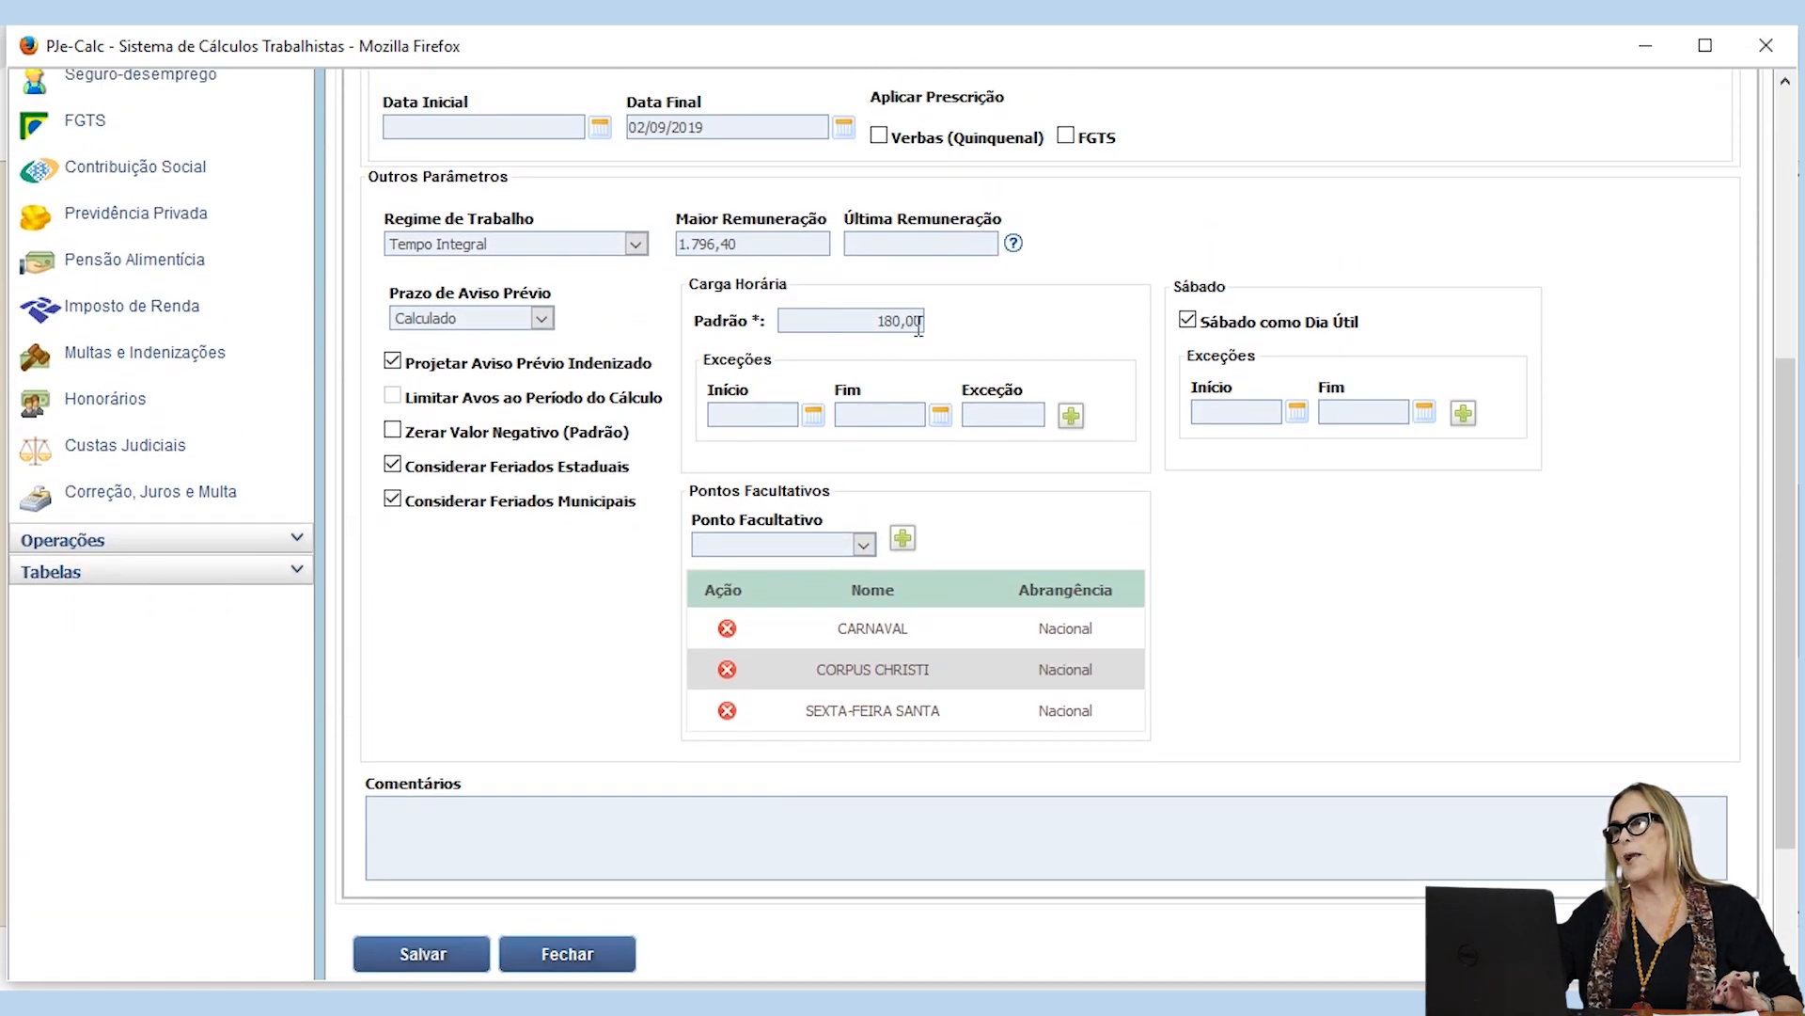
{"action": "double_click", "coordinate": [912, 325]}
{"action": "type", "text": "22"}
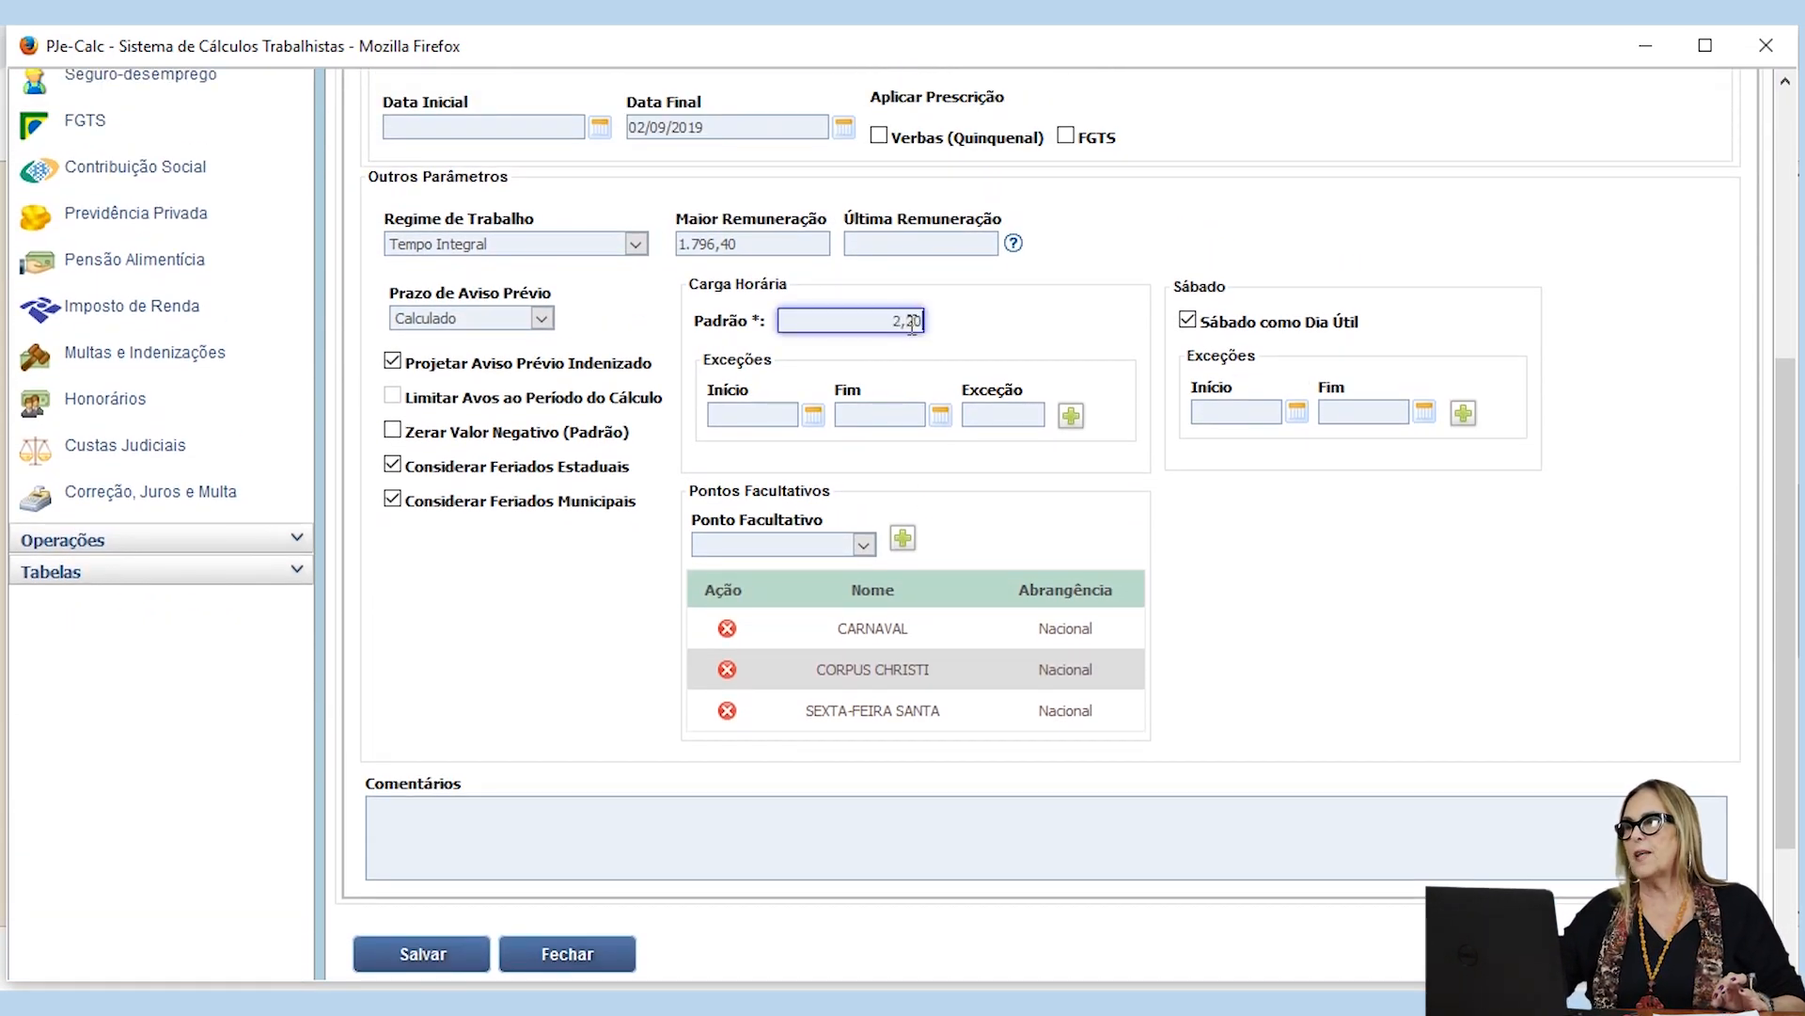
Step: Save the calculation with its completed Parâmetros do Cálculo
{"action": "scroll", "coordinate": [991, 477], "scroll_direction": "up", "scroll_amount": 3}
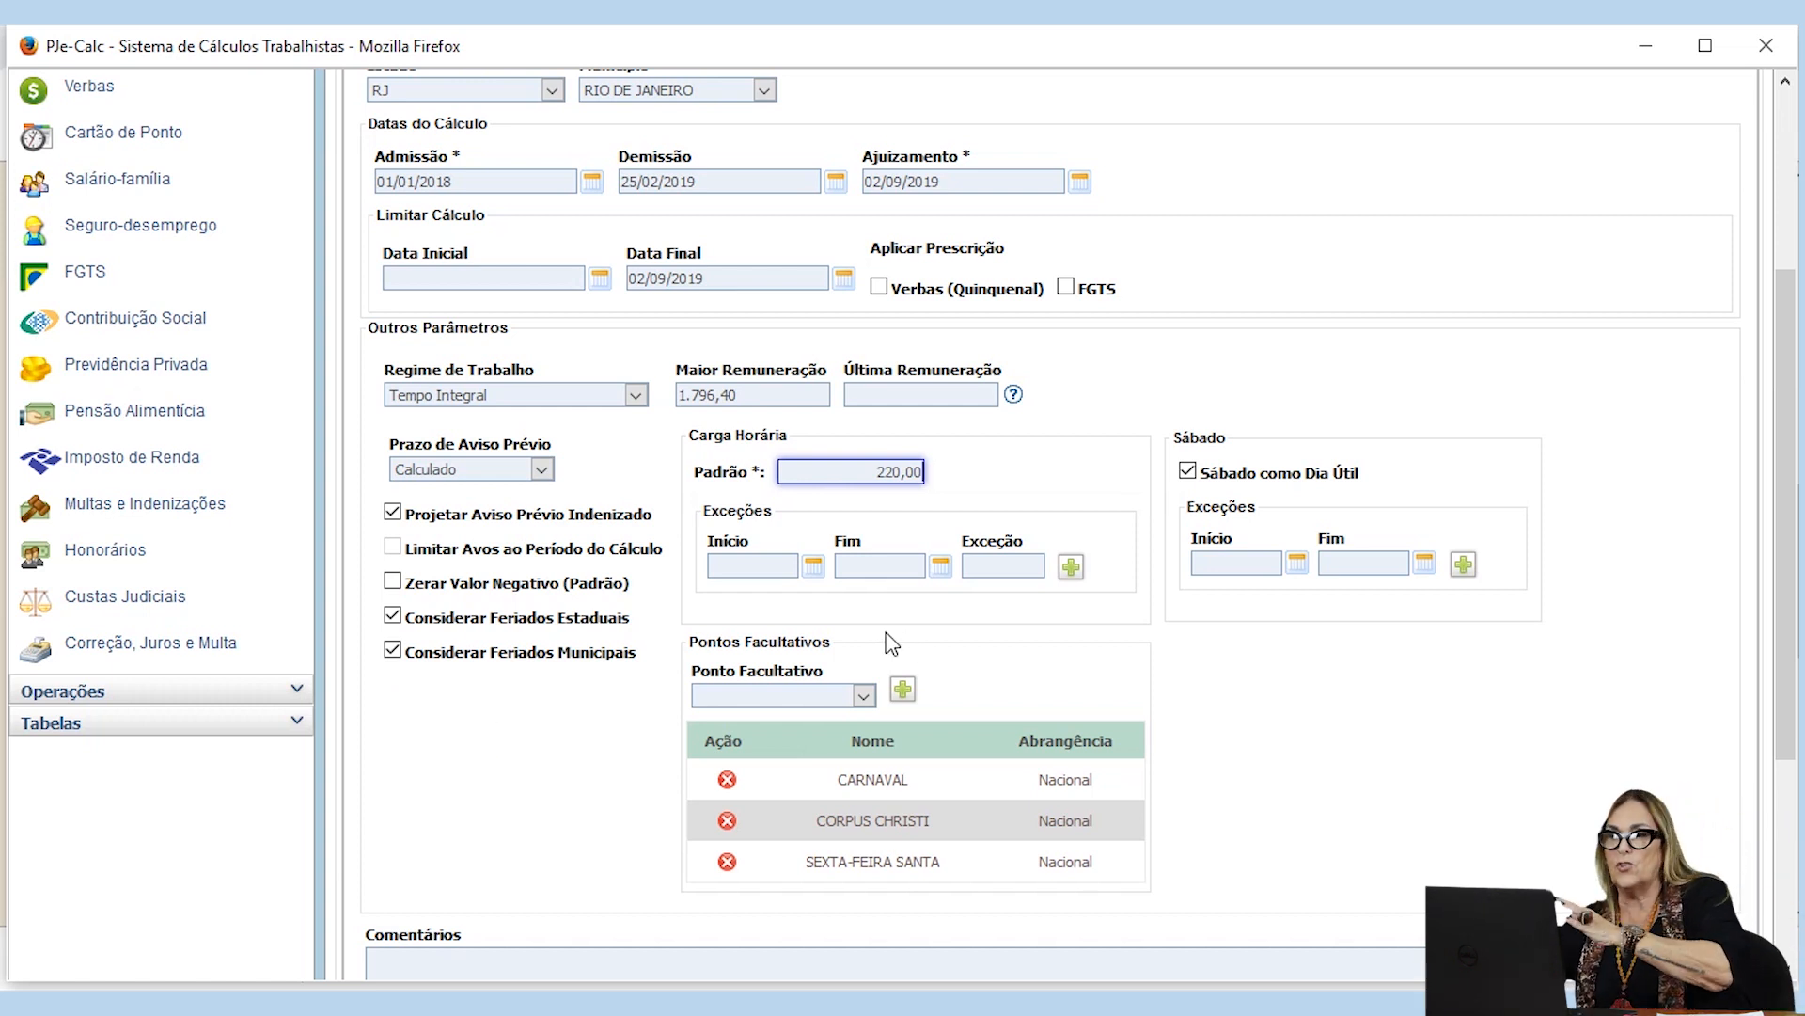
{"action": "scroll", "coordinate": [1050, 628], "scroll_direction": "down", "scroll_amount": 3}
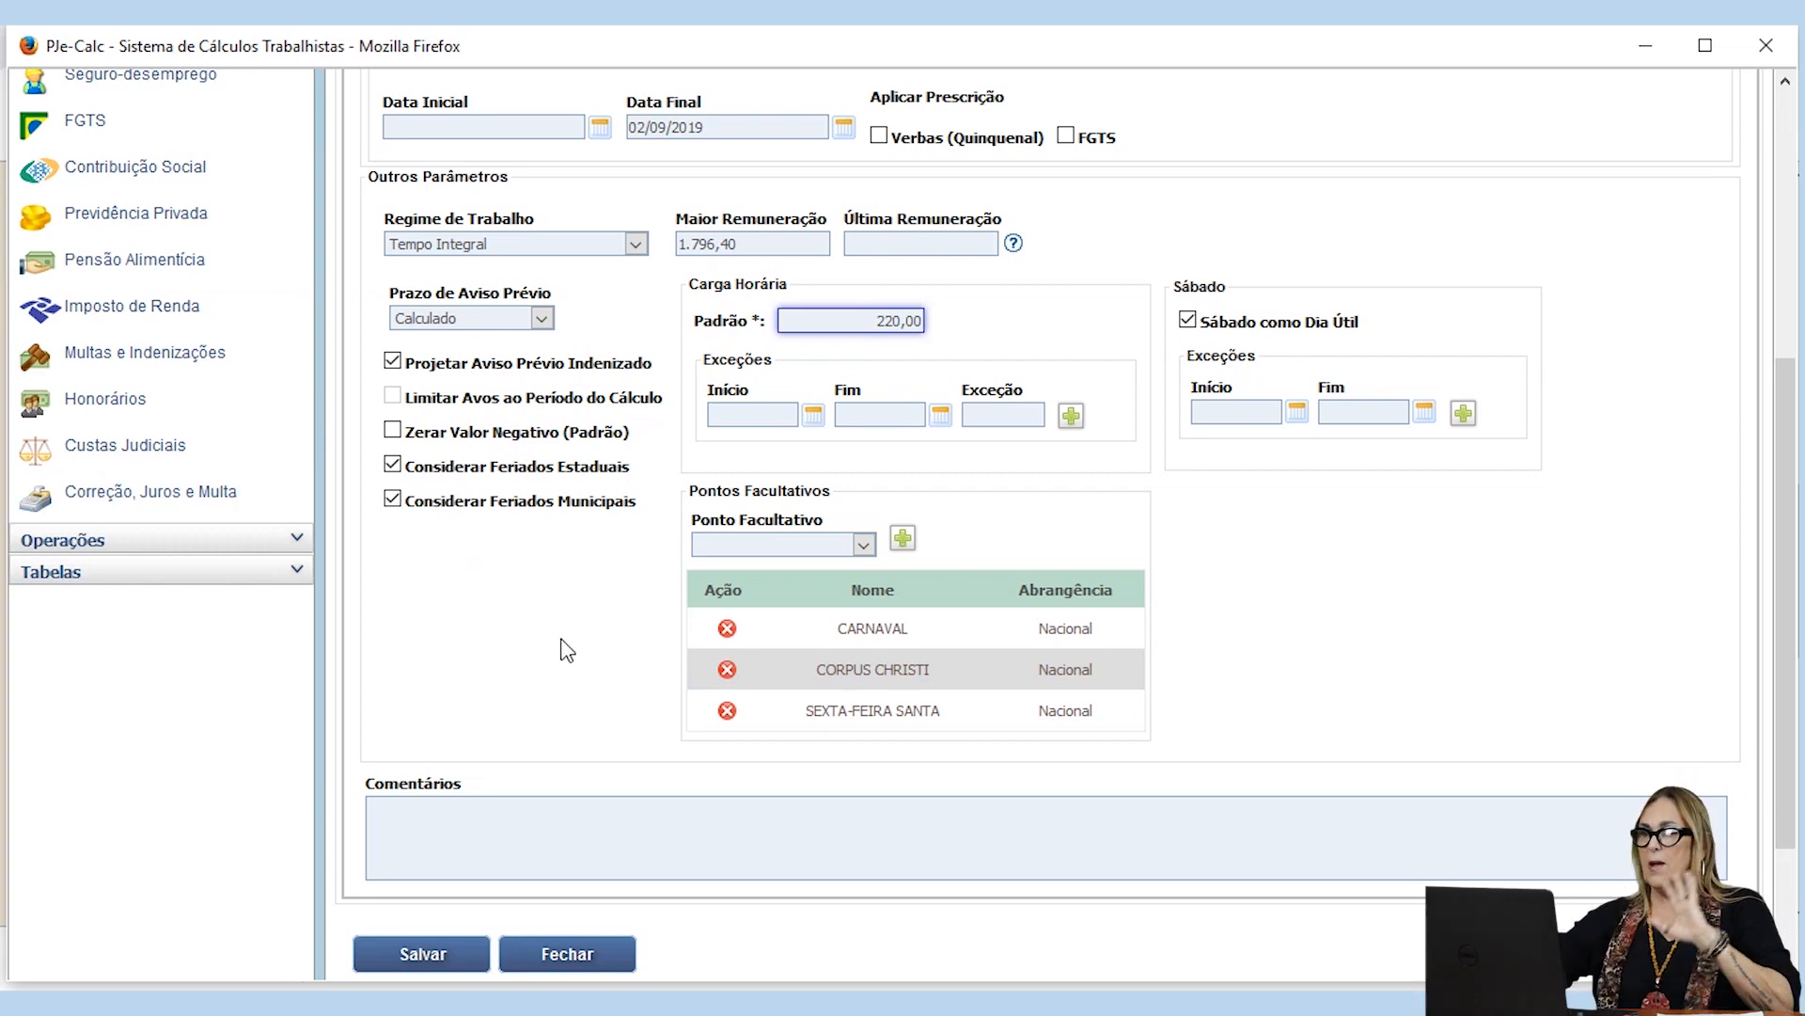
{"action": "scroll", "coordinate": [567, 651], "scroll_direction": "down", "scroll_amount": 2}
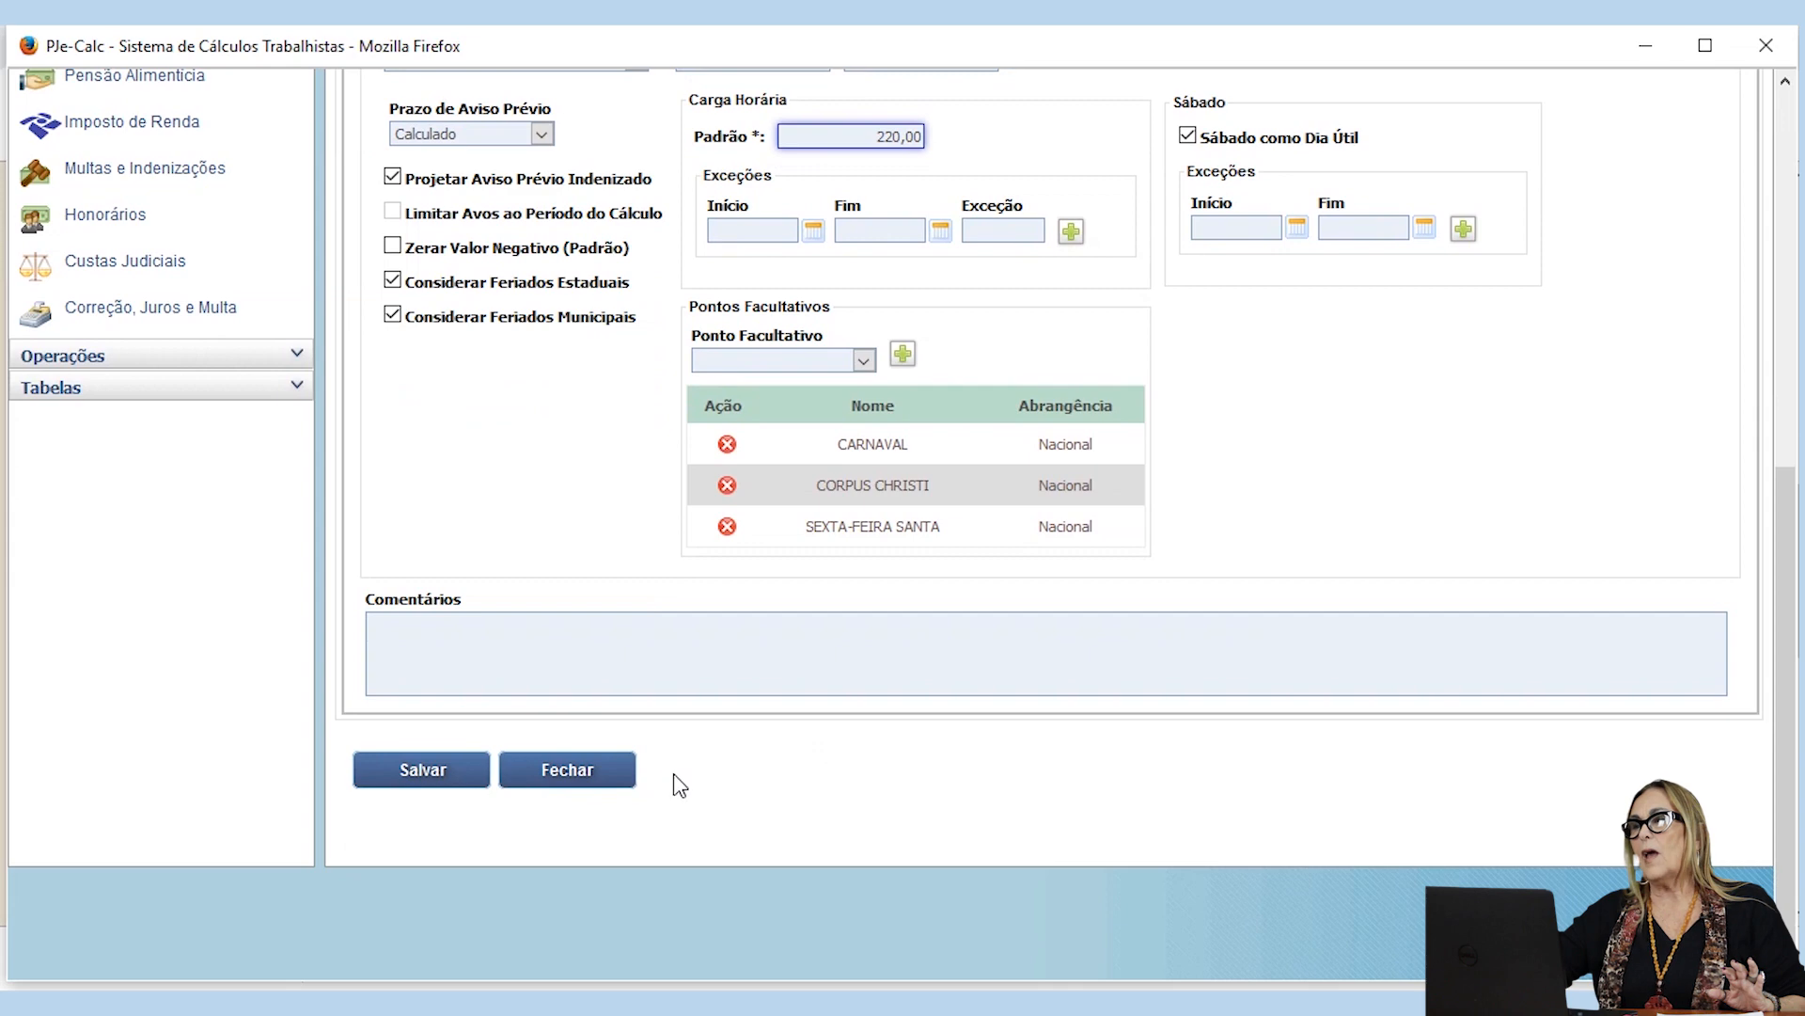
{"action": "left_click", "coordinate": [423, 779]}
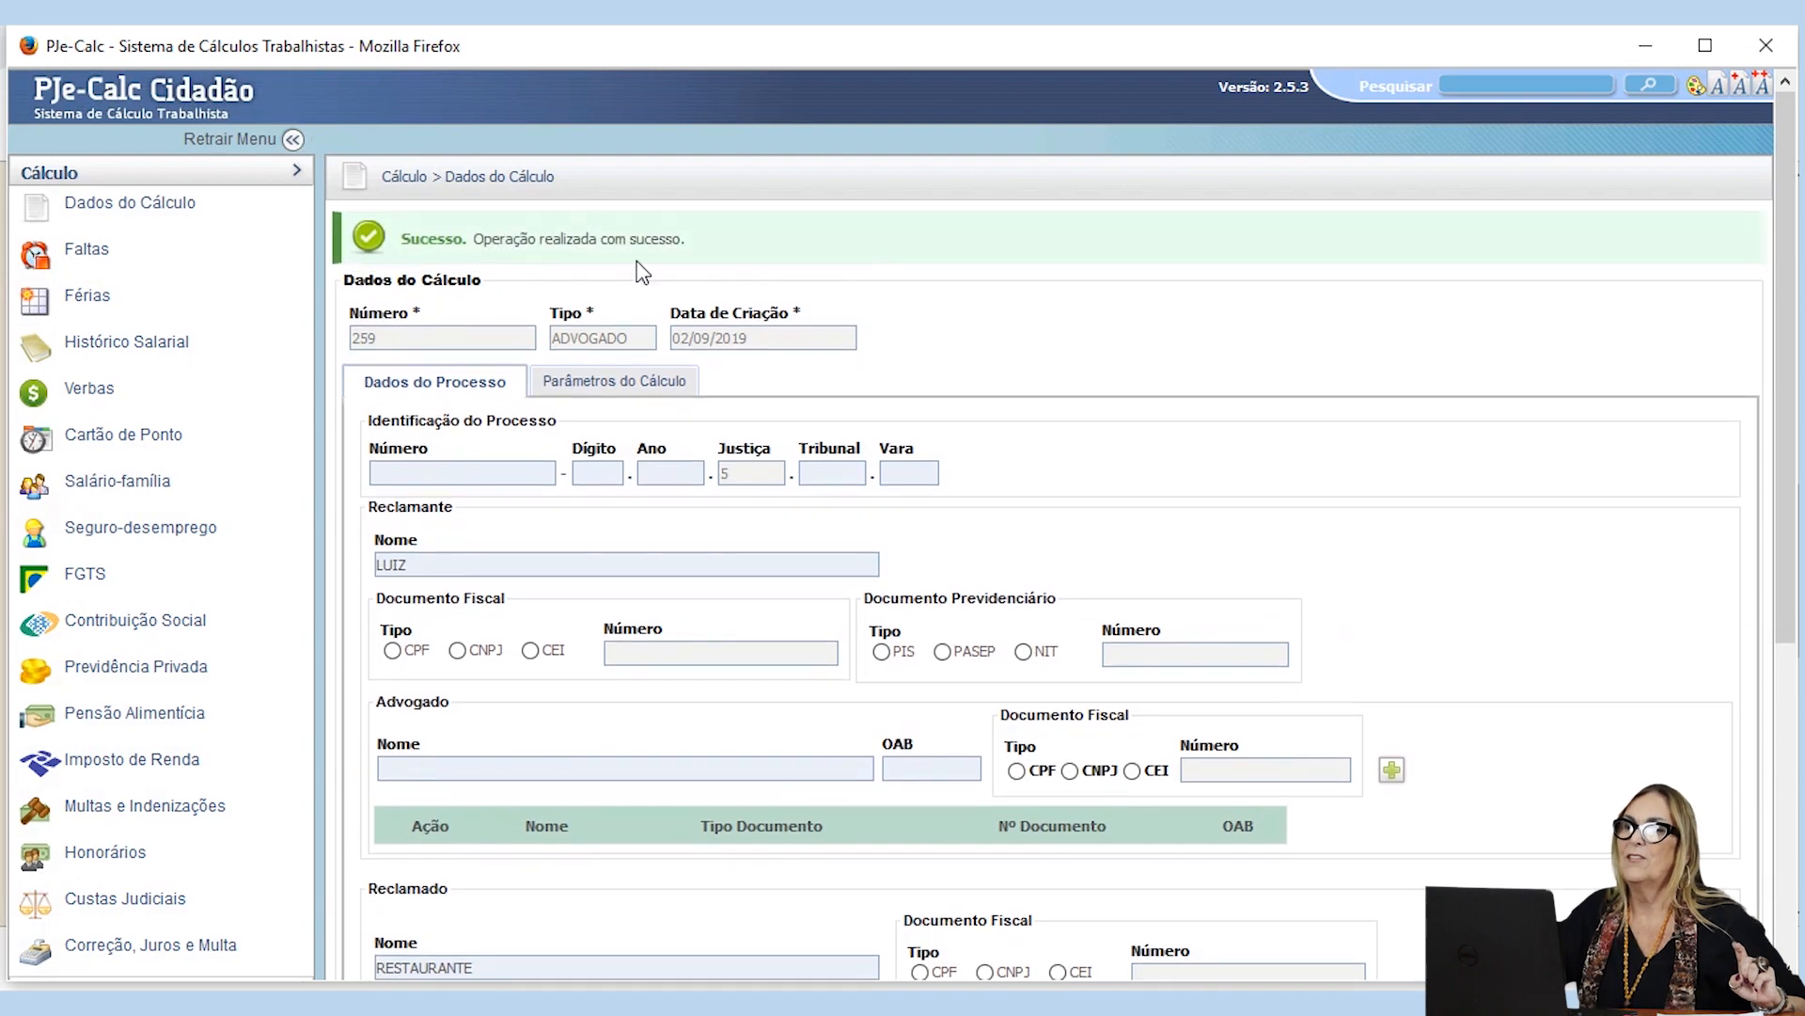